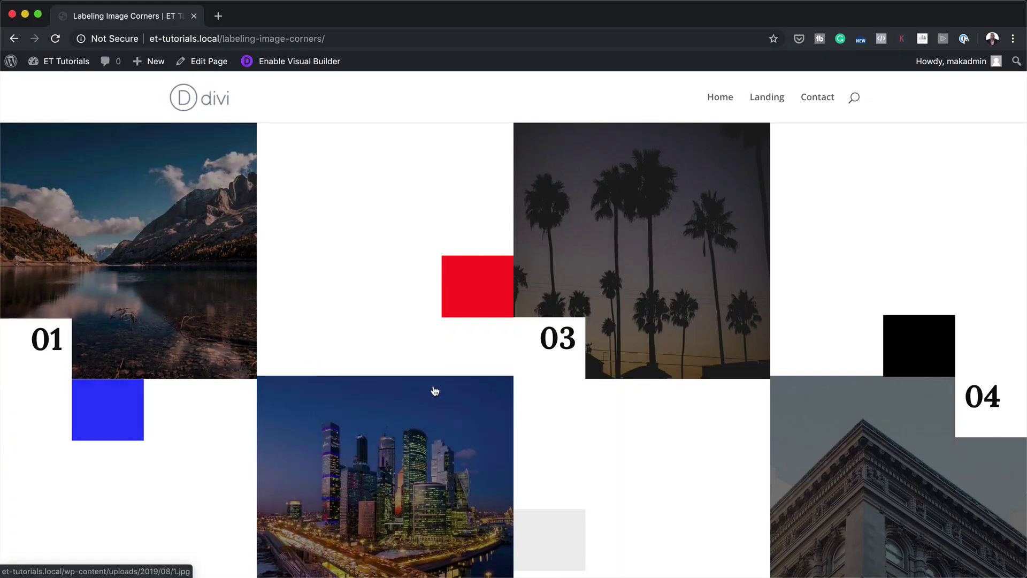
- Preview the lake photo labelled 01 enlarged on the finished page, close it, and look further down the layout
{"action": "left_click", "coordinate": [197, 273]}
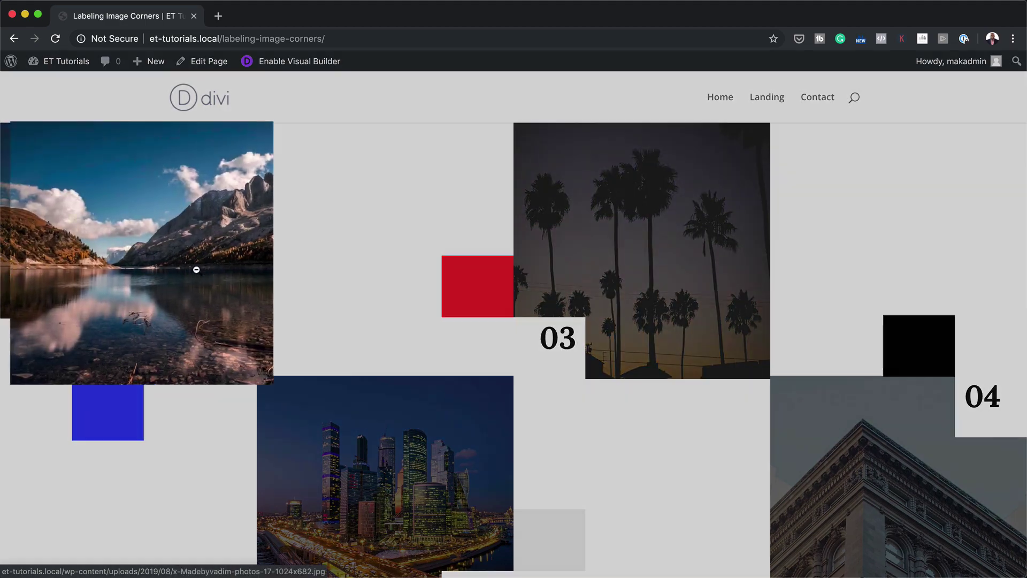
{"action": "left_click", "coordinate": [721, 78]}
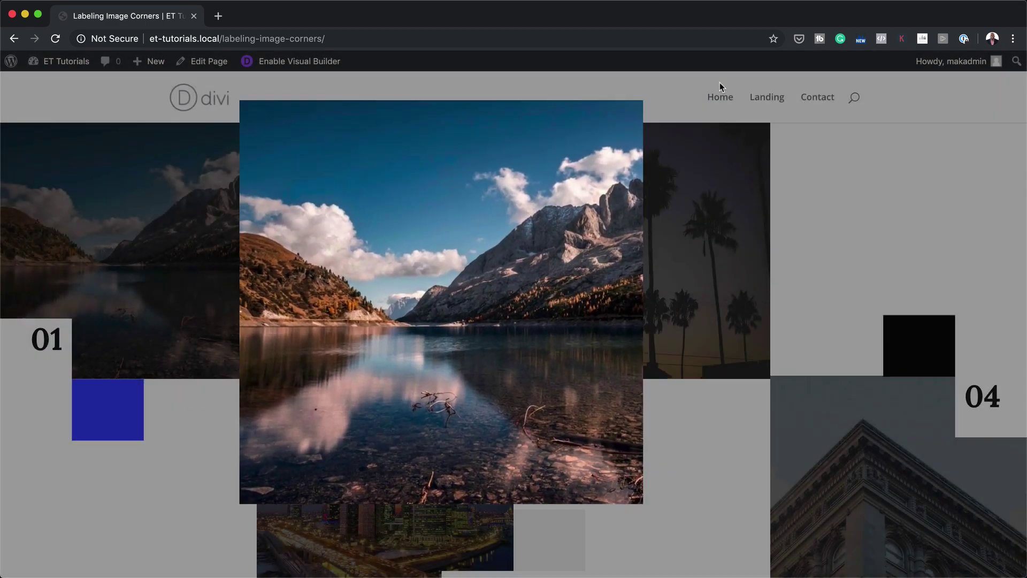
{"action": "scroll", "coordinate": [679, 513], "scroll_direction": "down", "scroll_amount": 2}
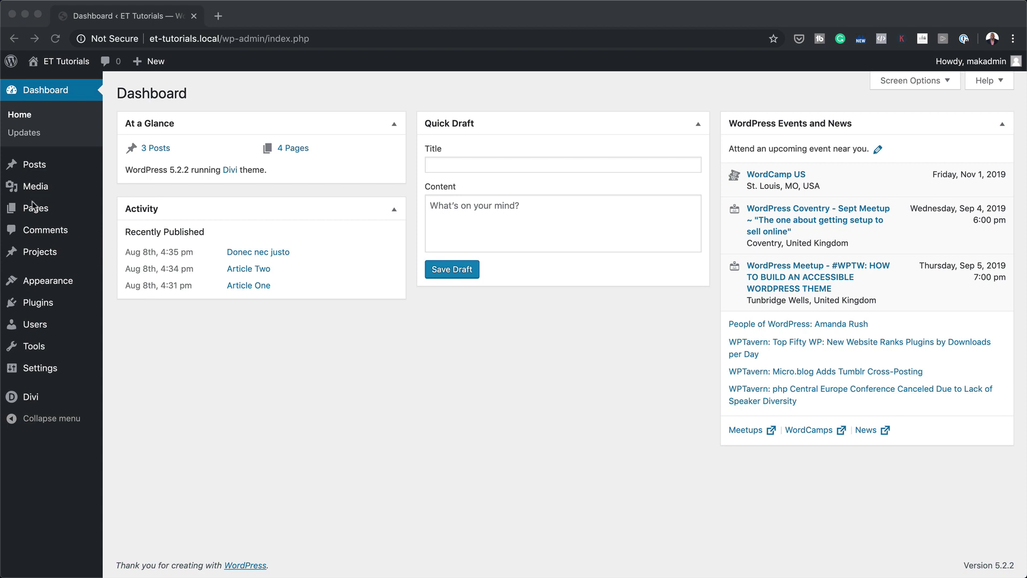
- Create a new page titled "Labeling Image Corners" and start building it from scratch with the Divi Builder, without inserting a row yet
{"action": "mouse_move", "coordinate": [36, 208]}
{"action": "left_click", "coordinate": [135, 230]}
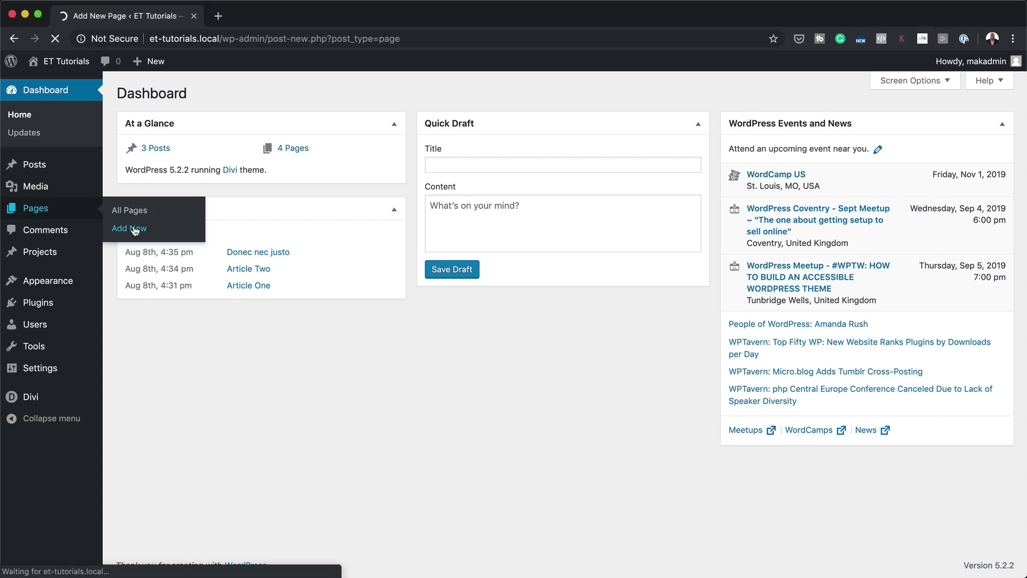
{"action": "type", "text": "Labeling Image Corners"}
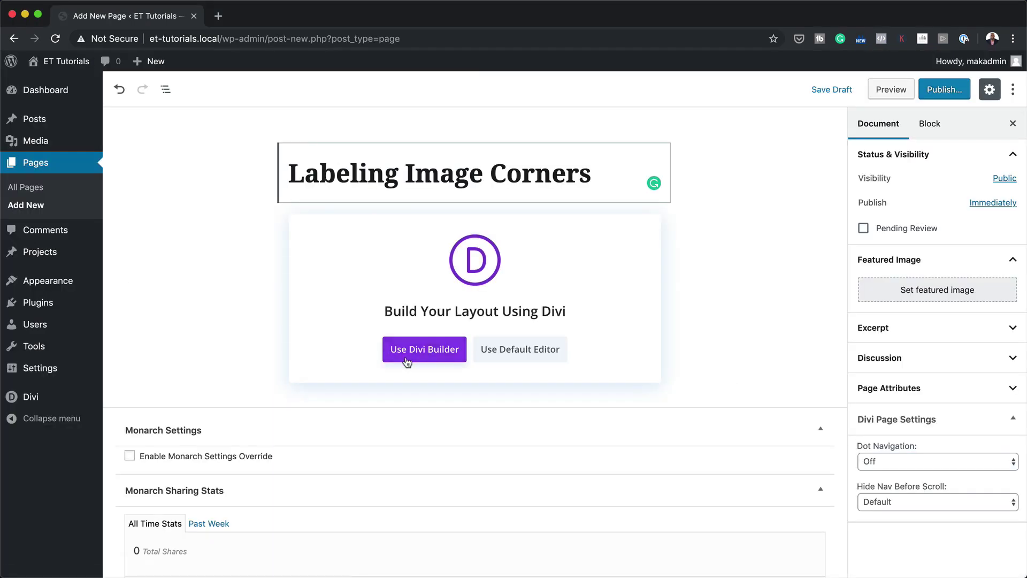
{"action": "left_click", "coordinate": [415, 358]}
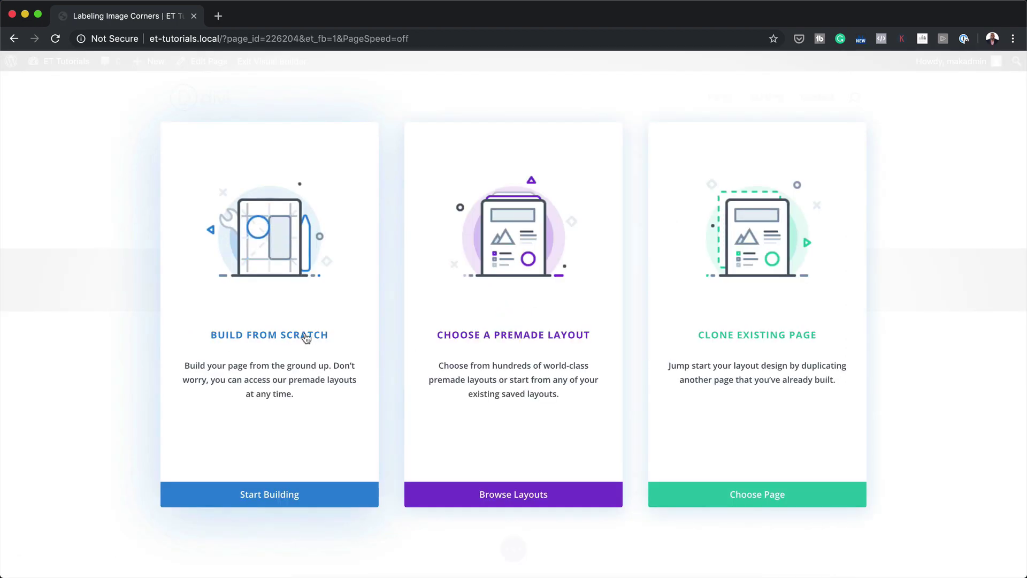
{"action": "left_click", "coordinate": [307, 339]}
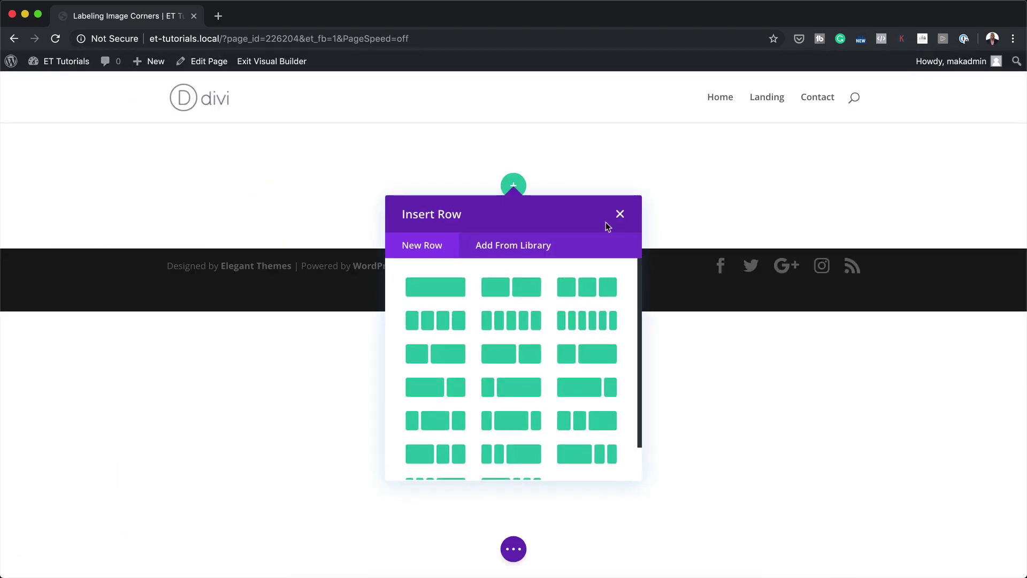
{"action": "left_click", "coordinate": [616, 214]}
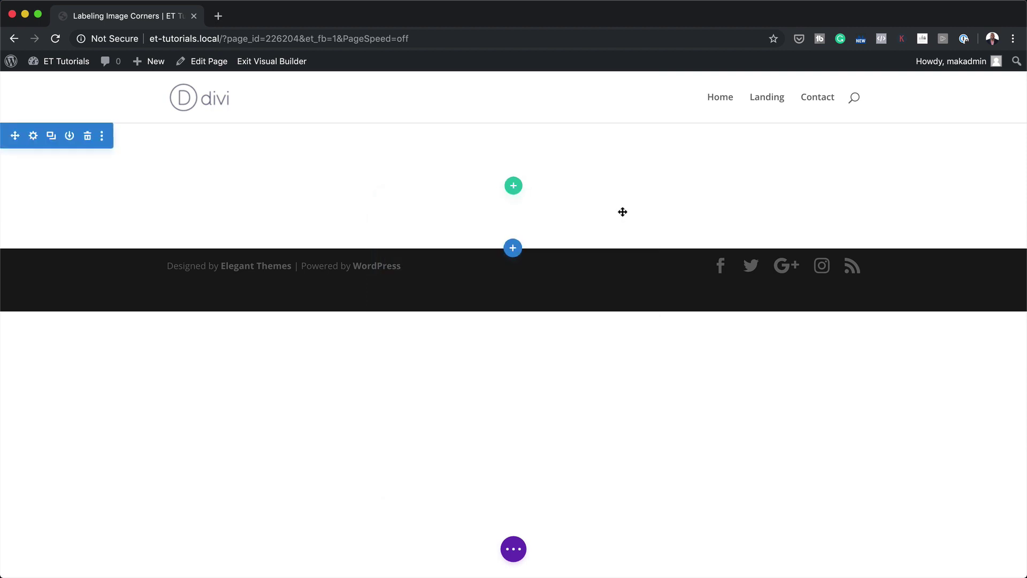
- Set the section's top and bottom padding to linked values of 0px and save the section settings
{"action": "left_click", "coordinate": [34, 137]}
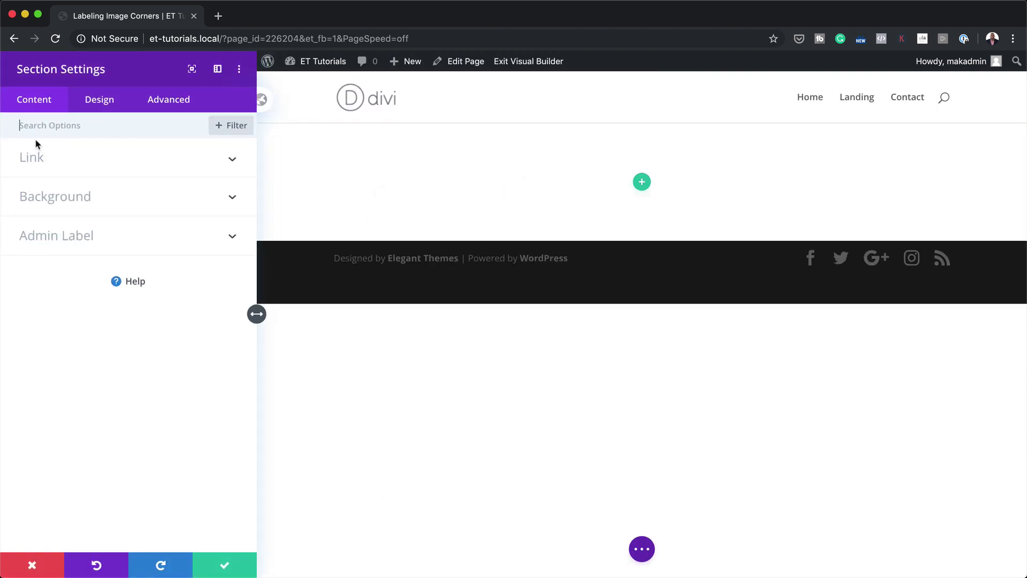
{"action": "left_click", "coordinate": [107, 103]}
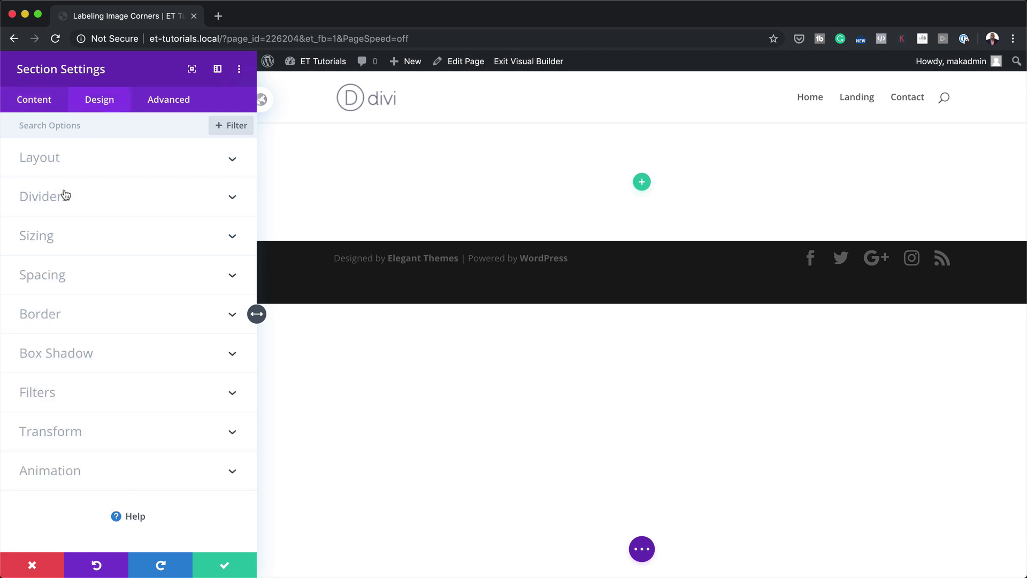
{"action": "left_click", "coordinate": [46, 274]}
{"action": "left_click", "coordinate": [44, 259]}
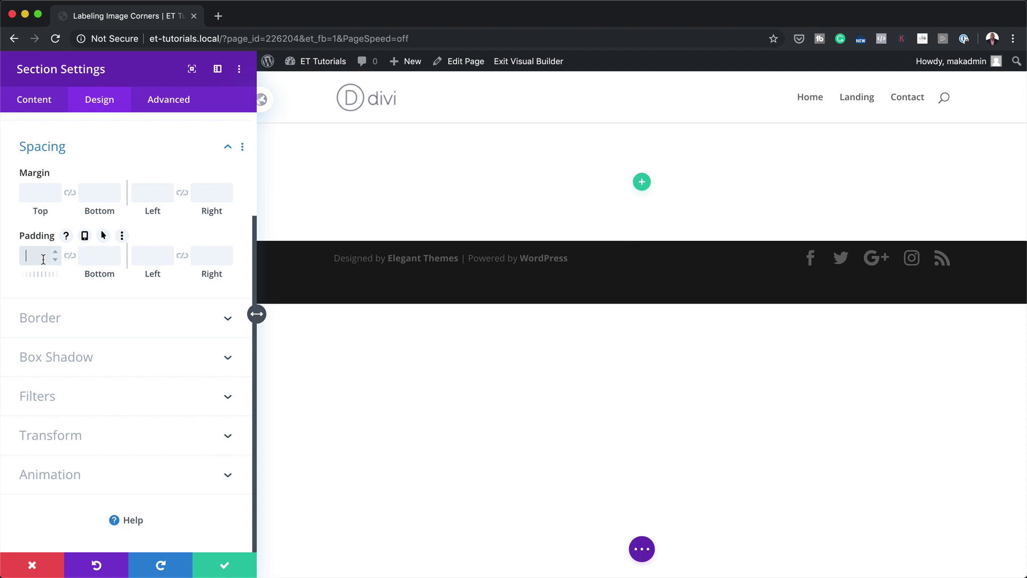
{"action": "type", "text": "0"}
{"action": "left_click", "coordinate": [70, 255]}
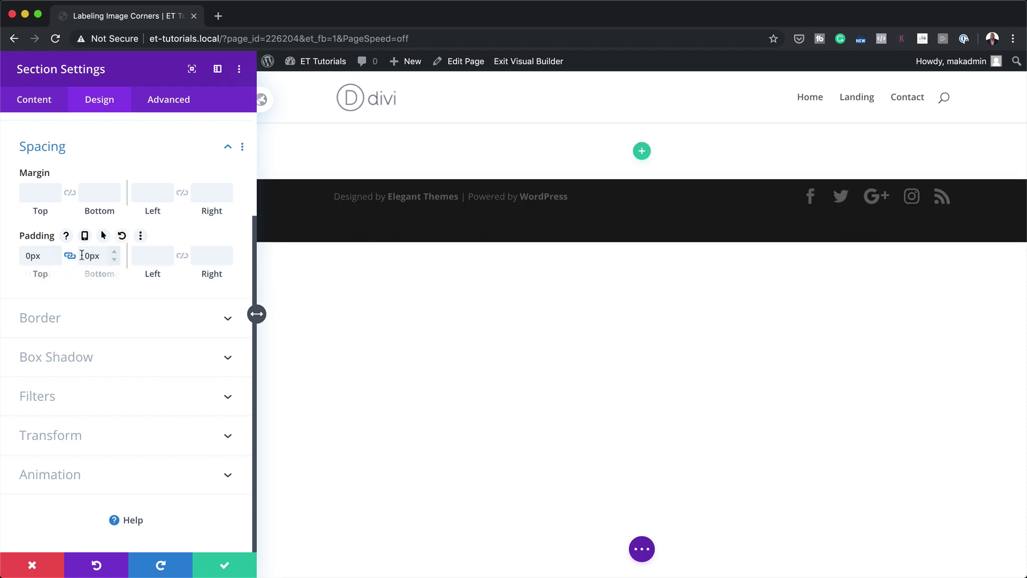
{"action": "left_click", "coordinate": [232, 566]}
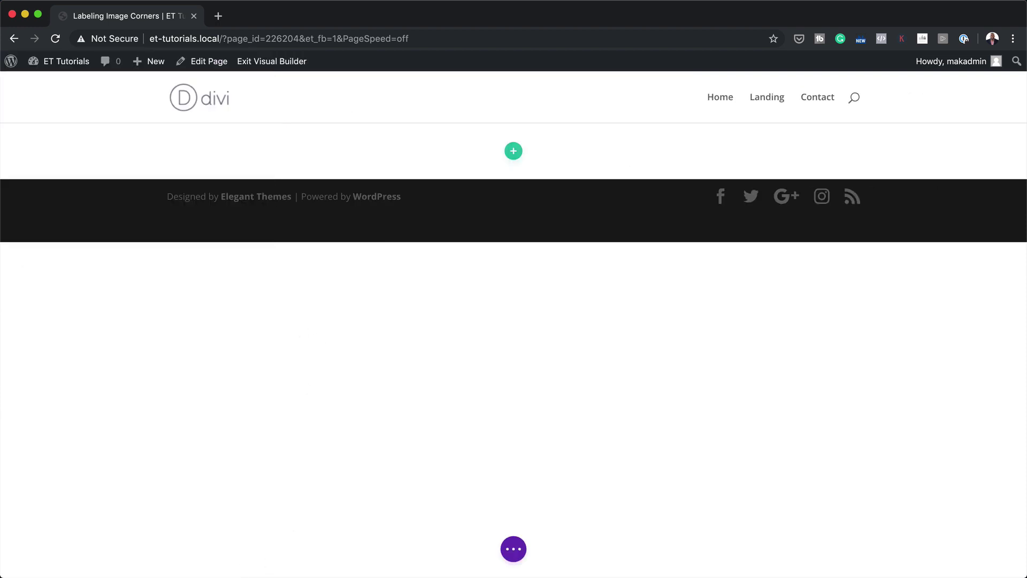
- Insert a row of four equal columns in the section, without adding a module
{"action": "left_click", "coordinate": [513, 151]}
{"action": "left_click", "coordinate": [452, 290]}
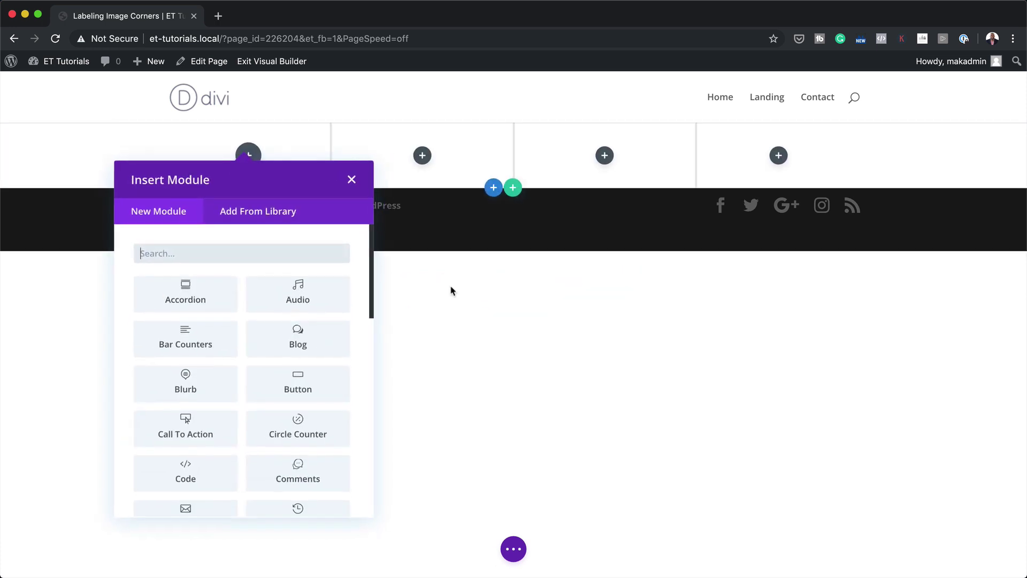
{"action": "left_click", "coordinate": [350, 180]}
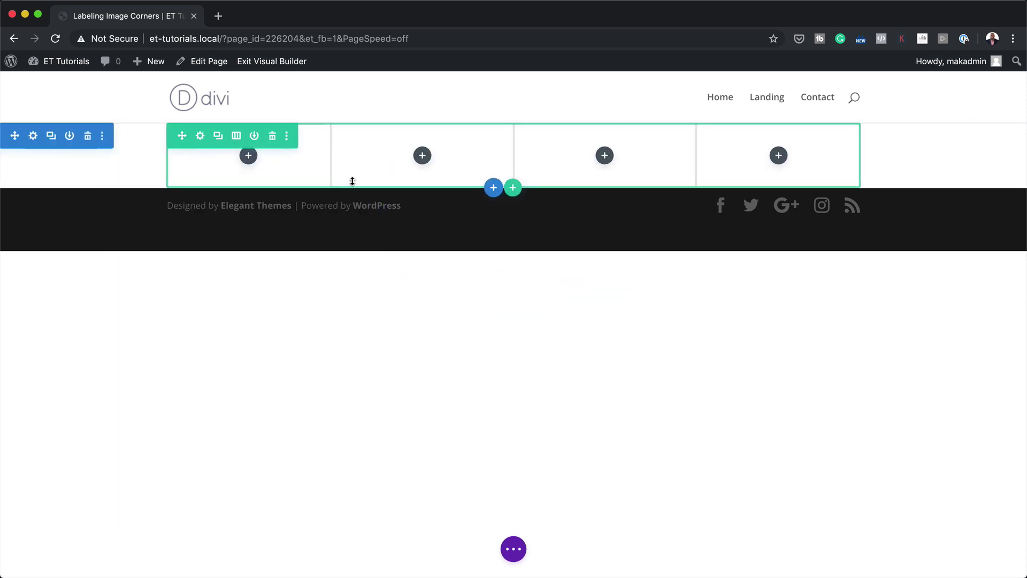
- Give the four-column row a white background colour from the saved swatches
{"action": "left_click", "coordinate": [201, 136]}
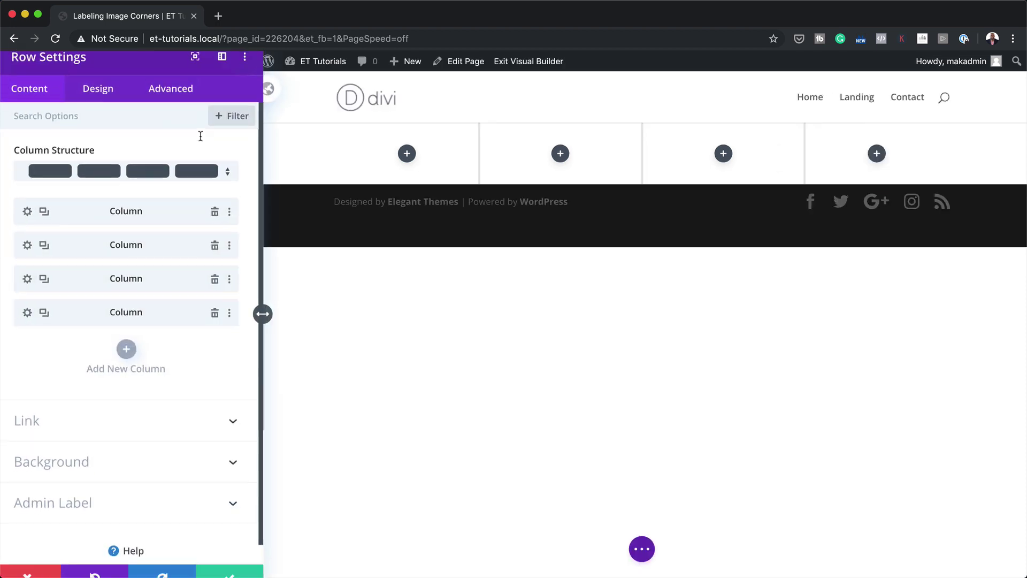
{"action": "left_click", "coordinate": [82, 456]}
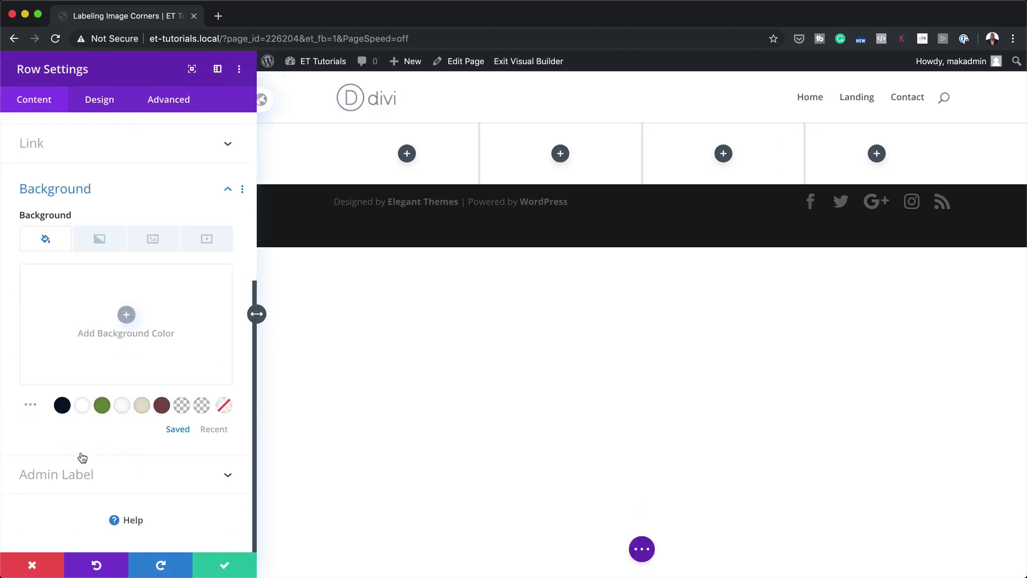
{"action": "left_click", "coordinate": [83, 408]}
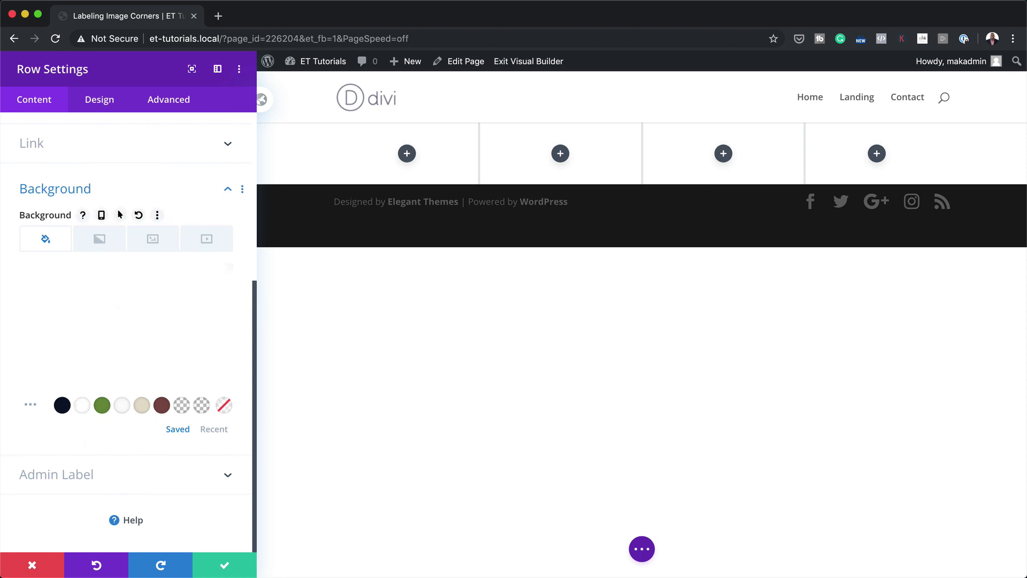
- Enable a custom gutter width for the row and set it to 1
{"action": "left_click", "coordinate": [101, 100]}
{"action": "left_click", "coordinate": [57, 159]}
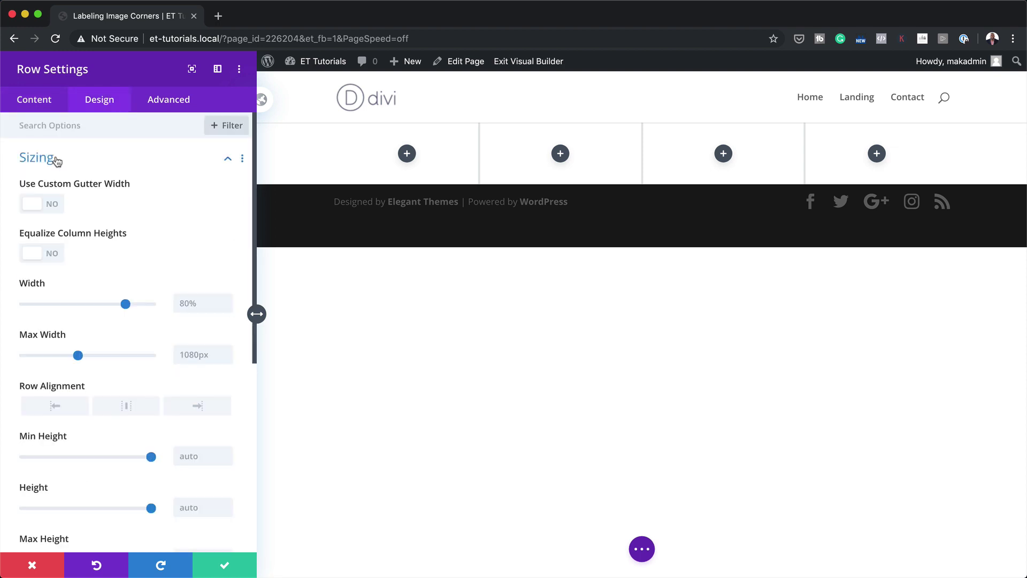
{"action": "left_click", "coordinate": [53, 207]}
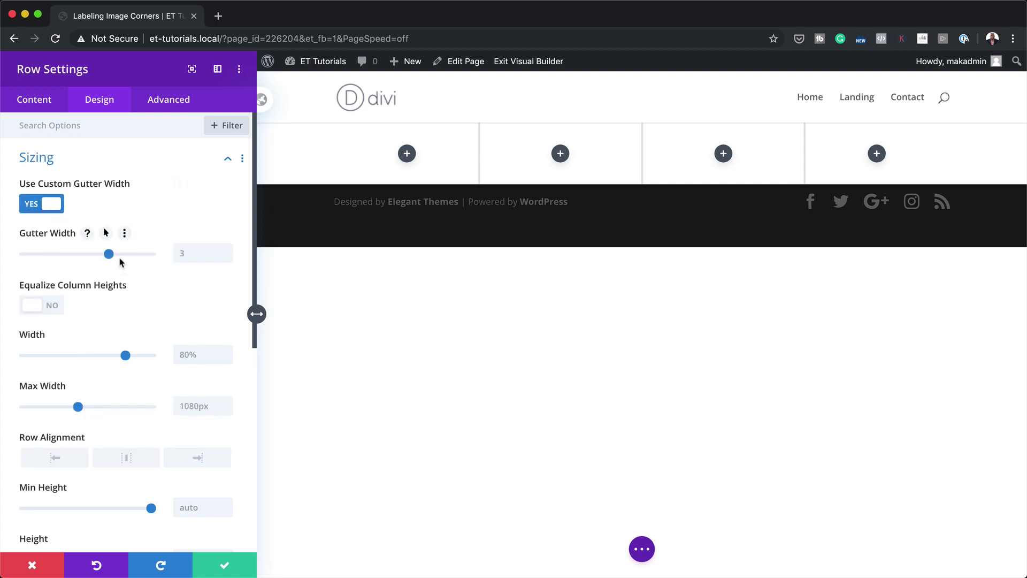
{"action": "left_click_drag", "start_coordinate": [108, 254], "coordinate": [23, 255]}
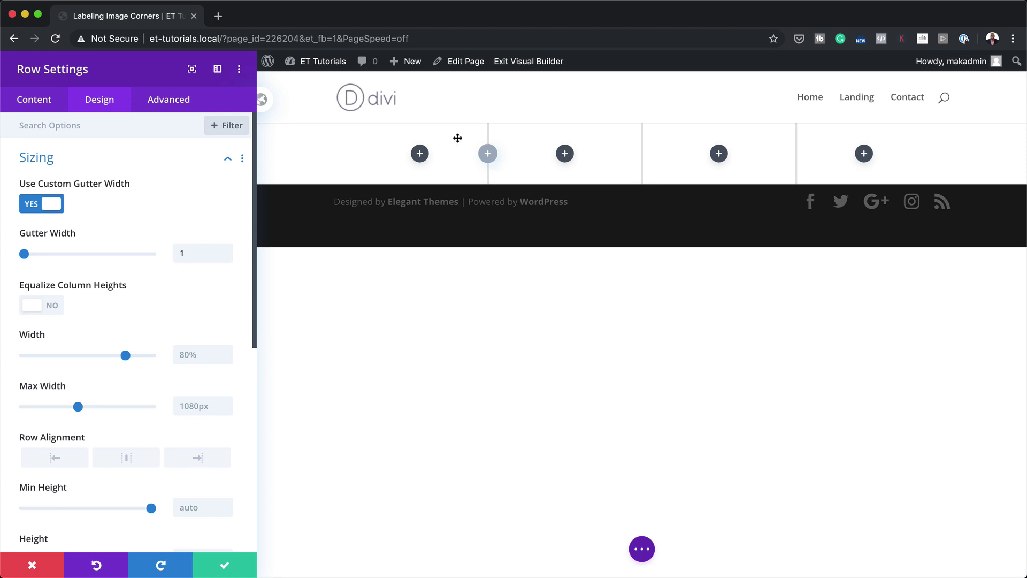
- Set both the row's width and its max width to 100%
{"action": "left_click", "coordinate": [192, 352]}
{"action": "left_click", "coordinate": [199, 382]}
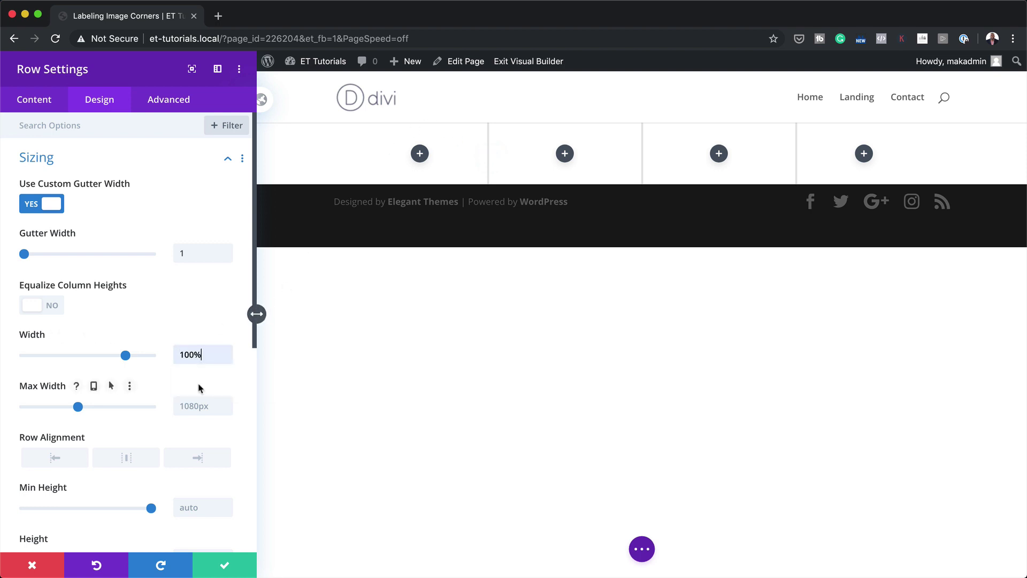
{"action": "left_click", "coordinate": [175, 410]}
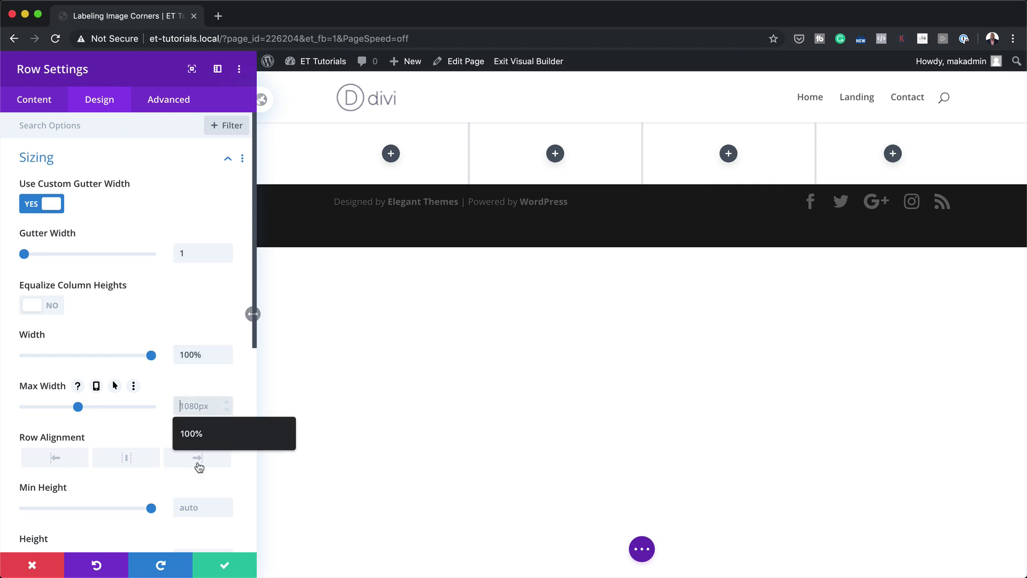
{"action": "left_click", "coordinate": [206, 435]}
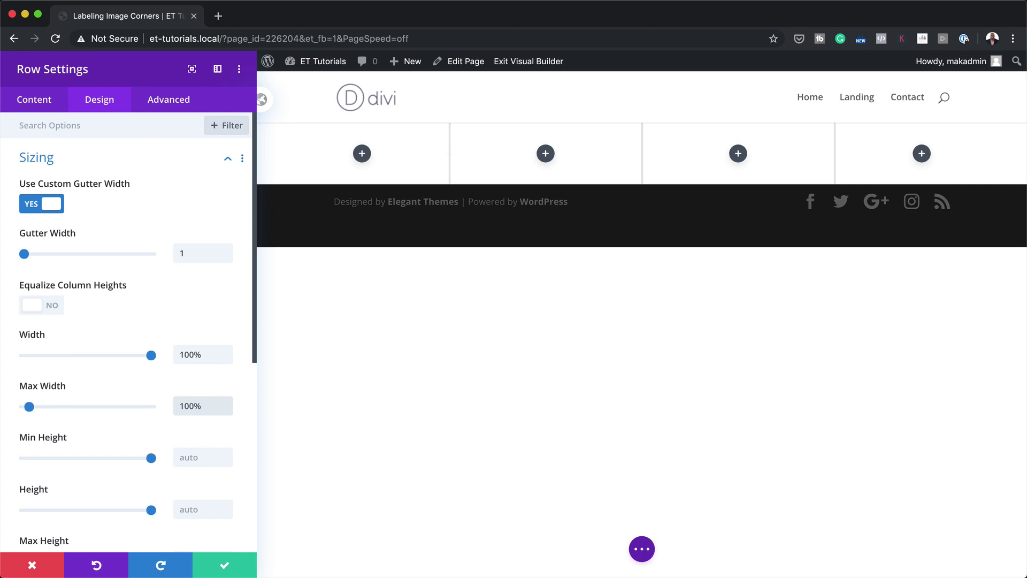
- Set the row's top and bottom padding to linked values of 0px
{"action": "scroll", "coordinate": [156, 491], "scroll_direction": "down", "scroll_amount": 5}
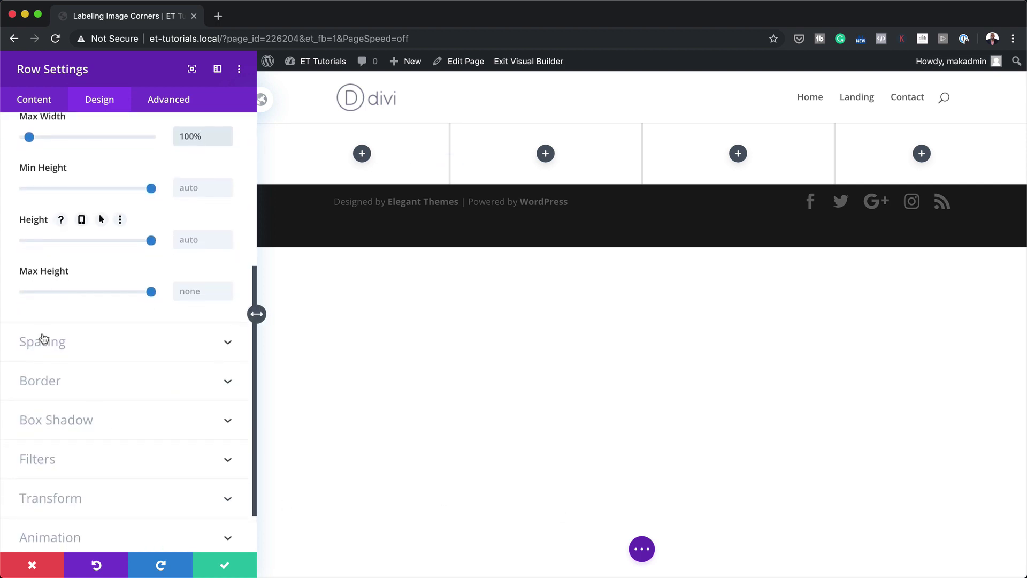
{"action": "left_click", "coordinate": [51, 347]}
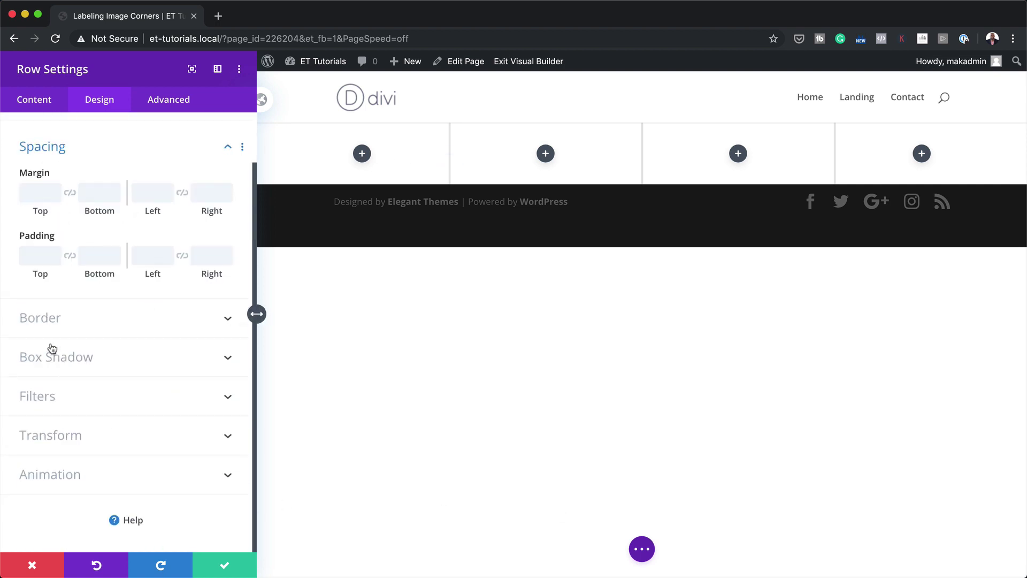
{"action": "left_click", "coordinate": [47, 254]}
{"action": "type", "text": "0"}
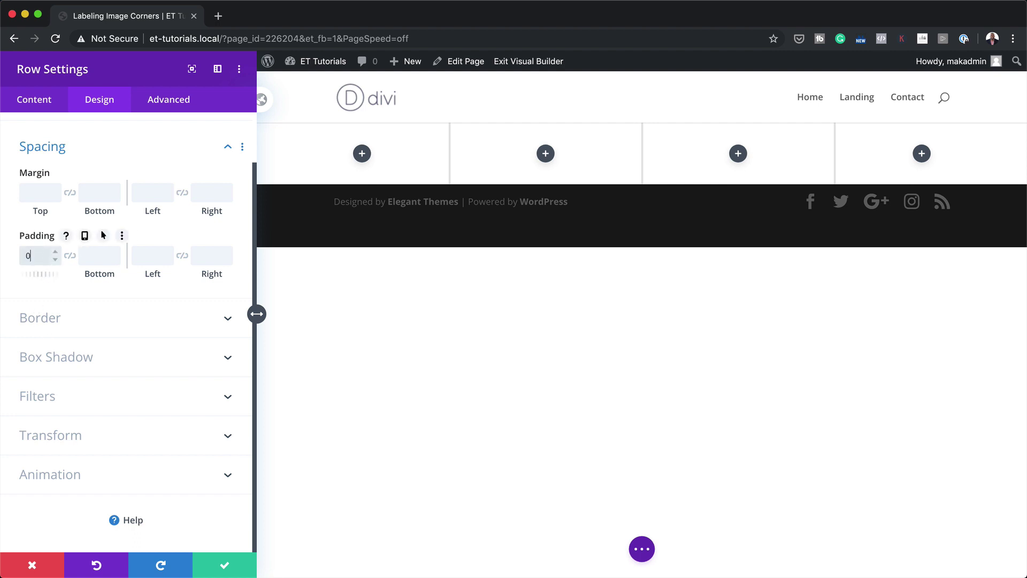
{"action": "type", "text": "px"}
{"action": "left_click", "coordinate": [70, 255]}
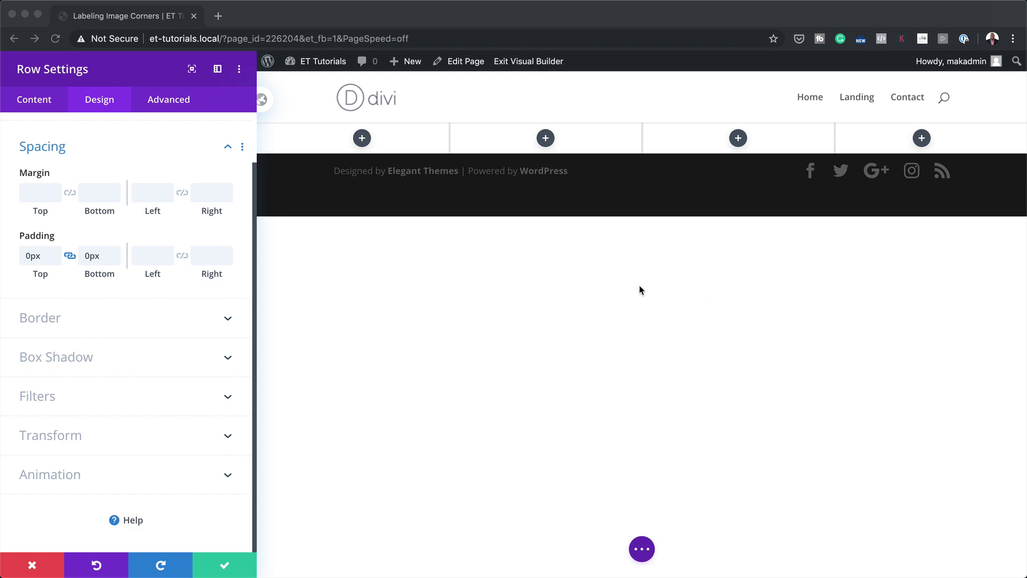
- Add the custom CSS "width: 25% !important;" to the first column's main element and return to the row settings
{"action": "left_click", "coordinate": [42, 101]}
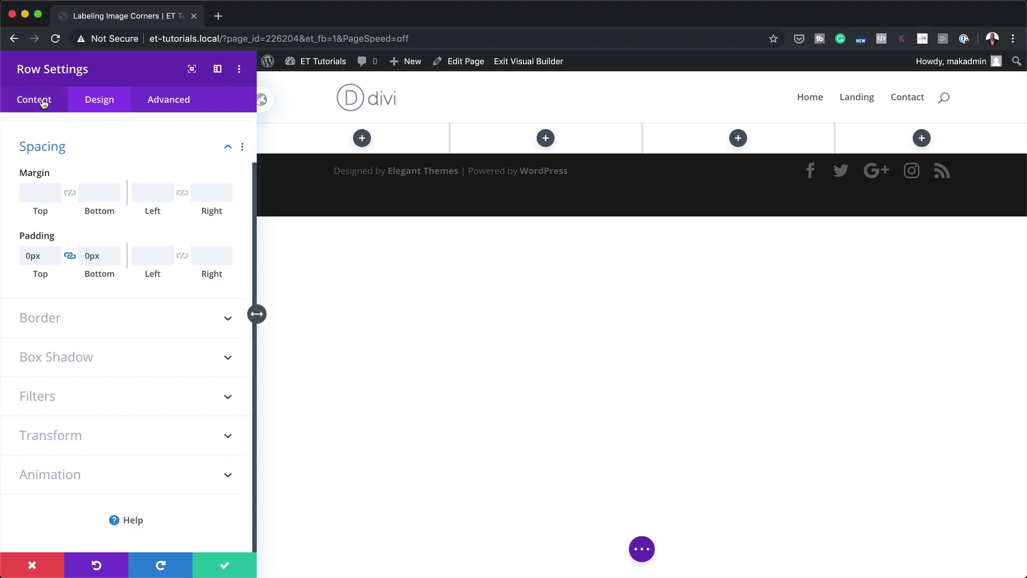
{"action": "left_click", "coordinate": [43, 103]}
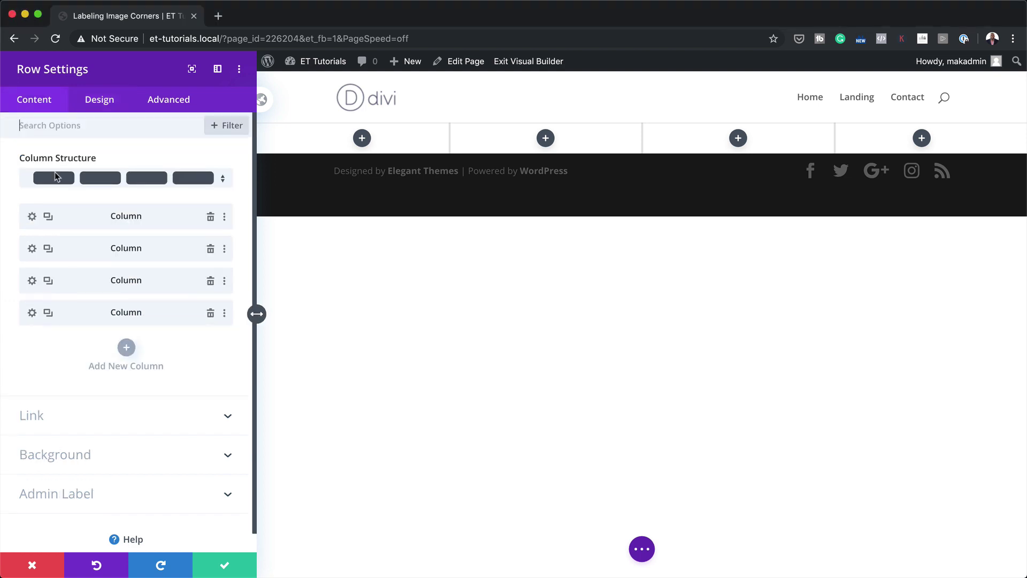
{"action": "left_click", "coordinate": [32, 217]}
{"action": "left_click", "coordinate": [167, 102]}
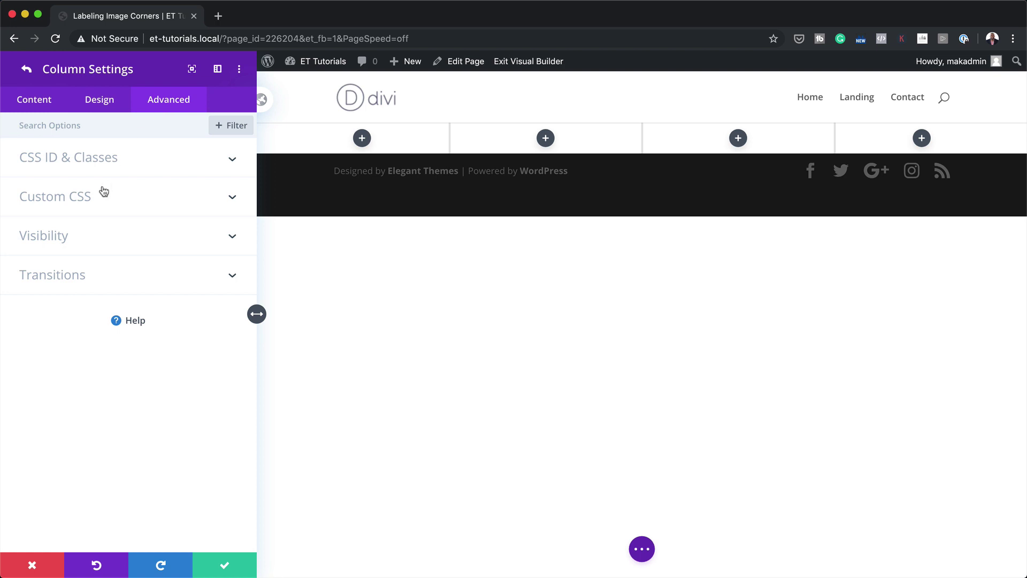
{"action": "left_click", "coordinate": [90, 200]}
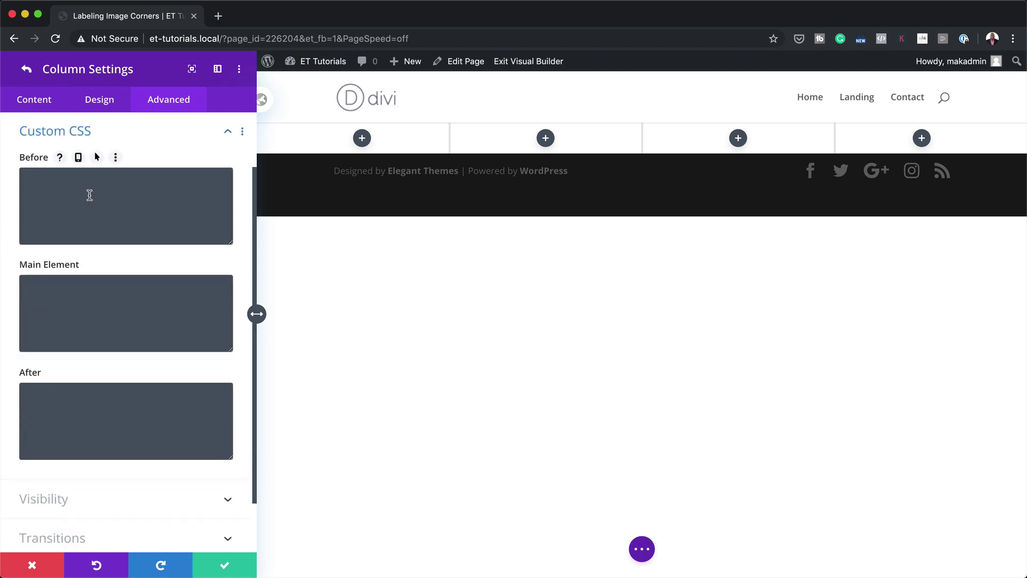
{"action": "left_click", "coordinate": [80, 291]}
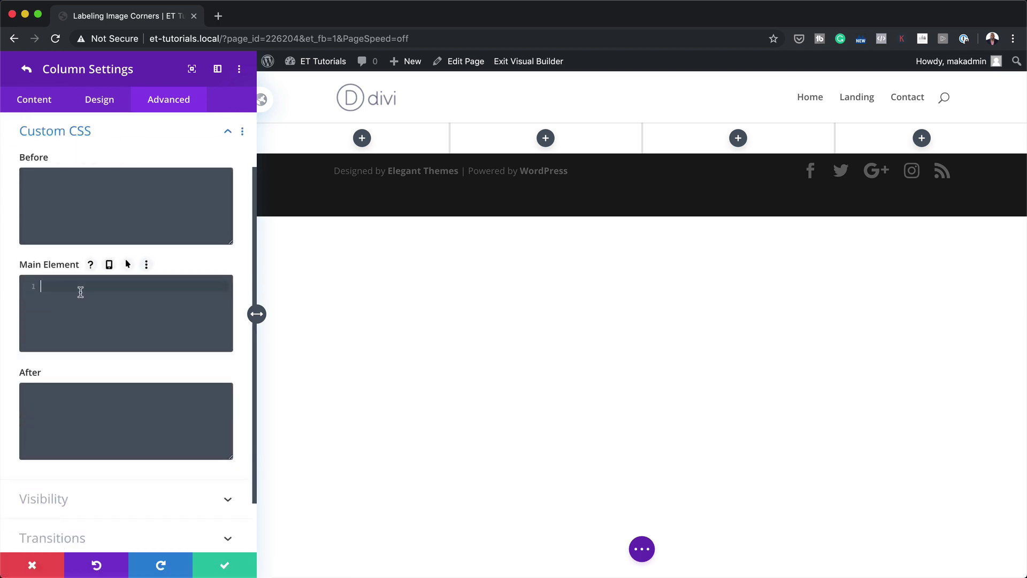
{"action": "type", "text": "width: 25% !important;"}
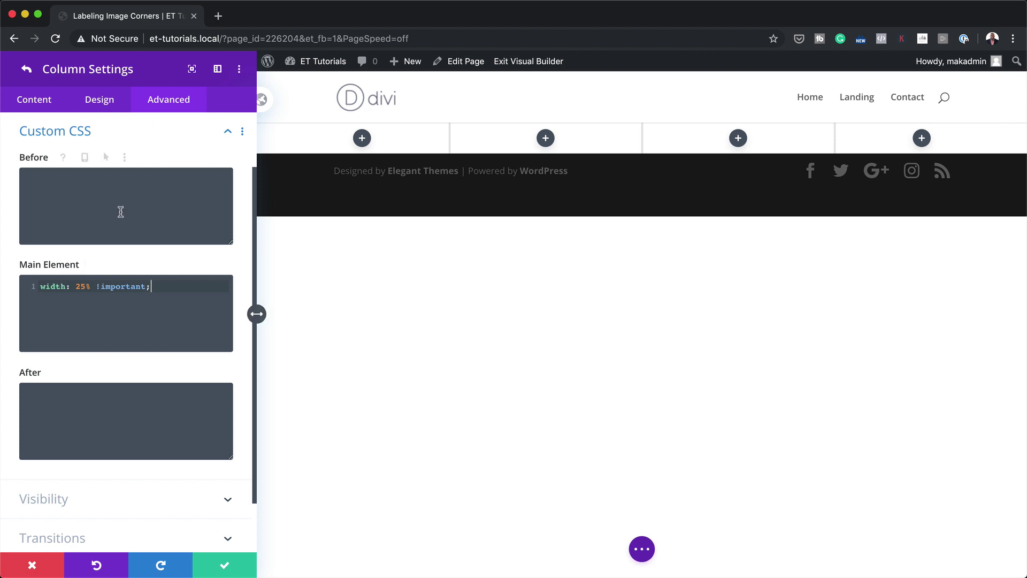
{"action": "left_click", "coordinate": [27, 72]}
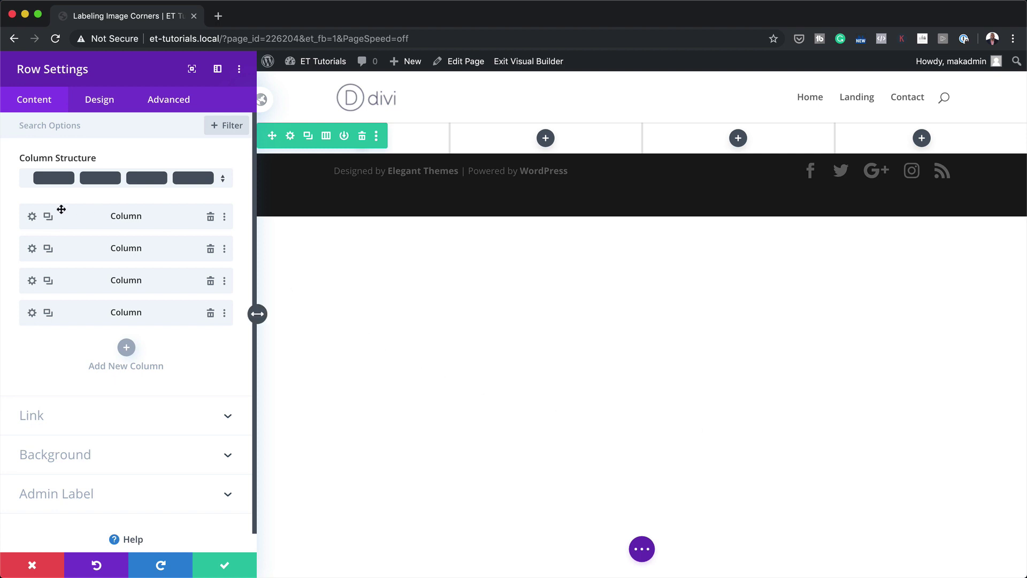
- Save the row settings and insert an Image module in the row's first column
{"action": "left_click", "coordinate": [227, 566]}
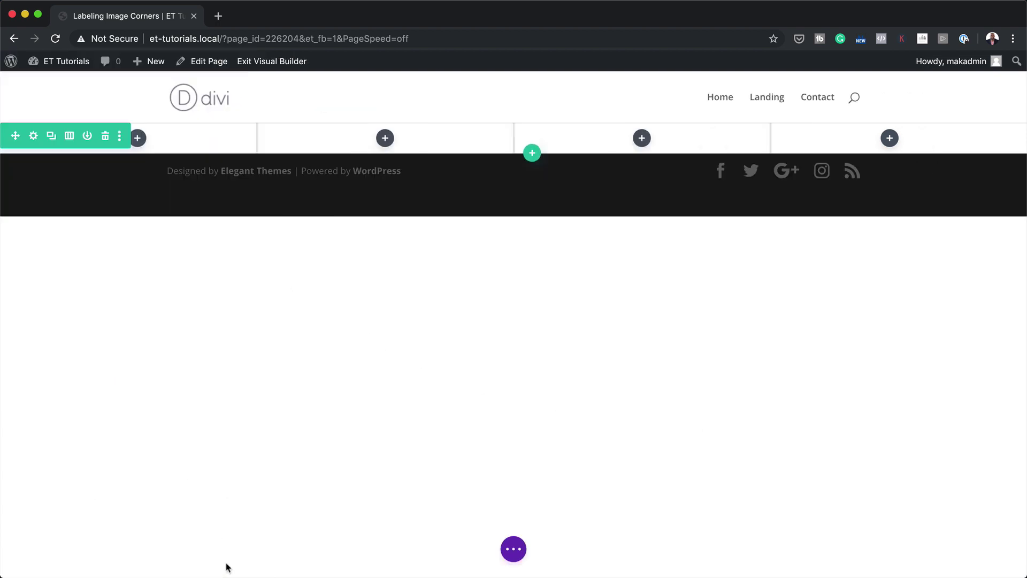
{"action": "left_click", "coordinate": [138, 138]}
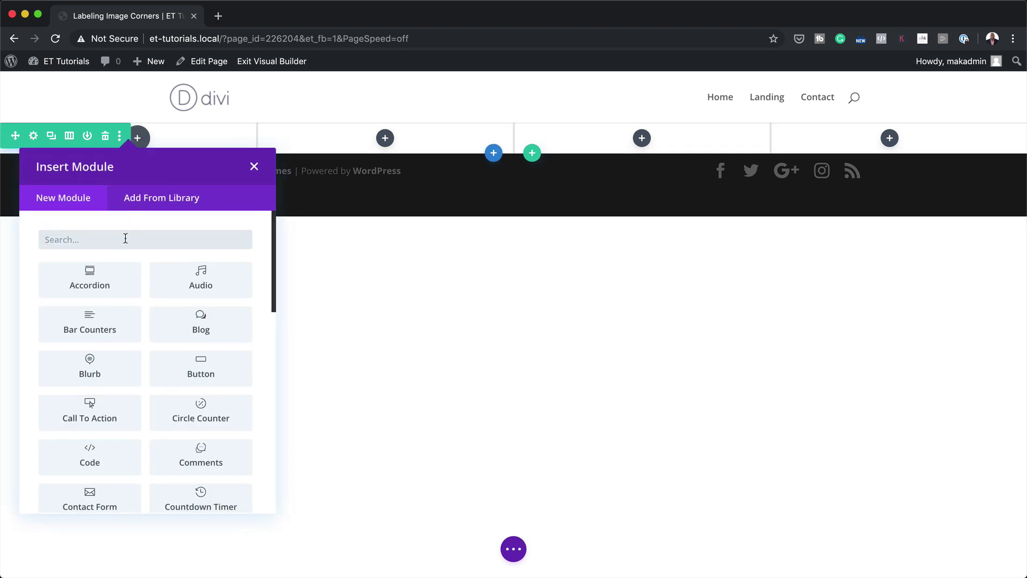
{"action": "type", "text": "ima"}
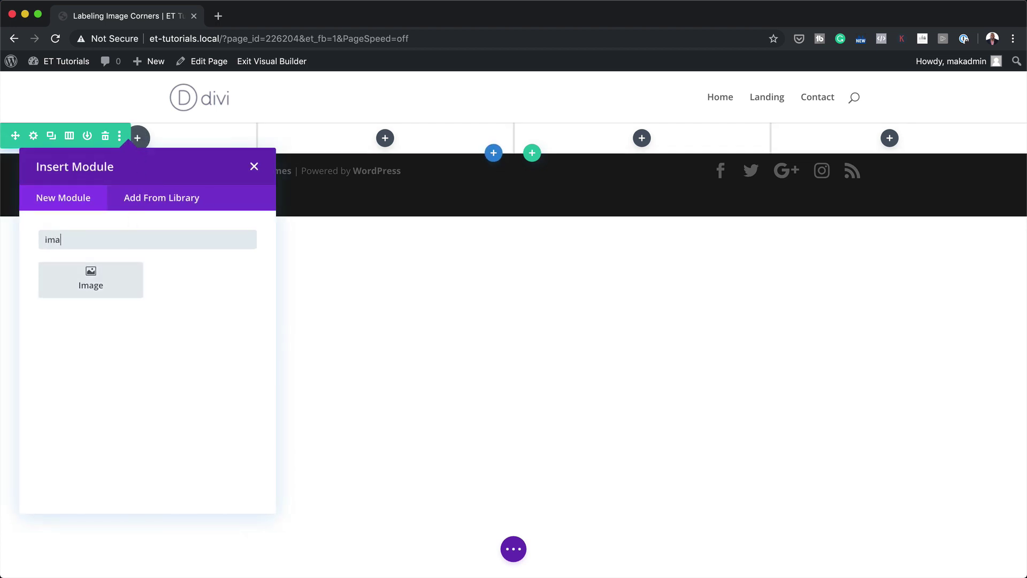
{"action": "left_click", "coordinate": [123, 269]}
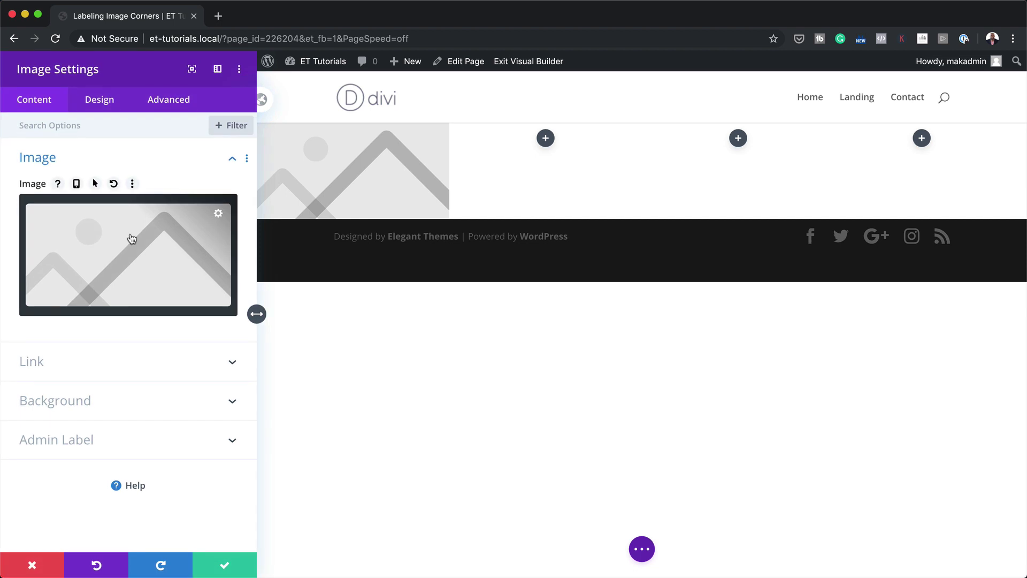
- Choose the mountain lake photo Madebyvadim-photos-17.jpg from the media library as the module's image
{"action": "left_click", "coordinate": [131, 237]}
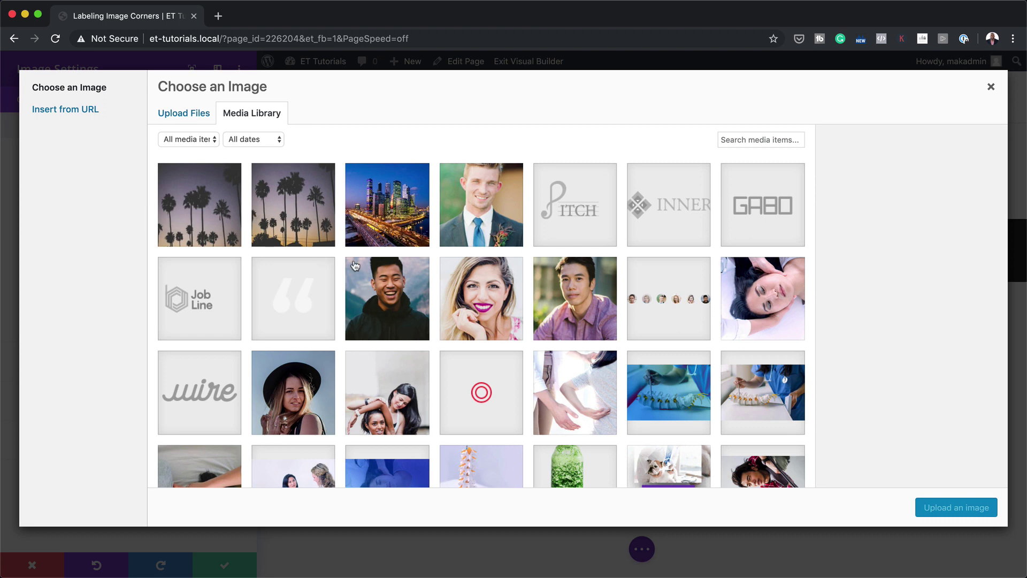
{"action": "scroll", "coordinate": [481, 300], "scroll_direction": "down", "scroll_amount": 15}
{"action": "left_click", "coordinate": [568, 279]}
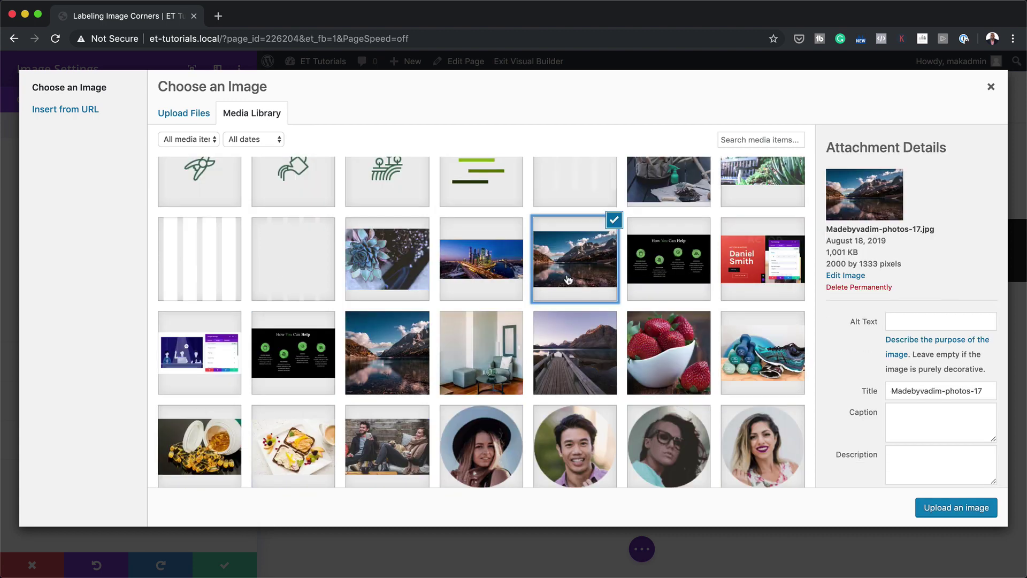
{"action": "left_click", "coordinate": [947, 512]}
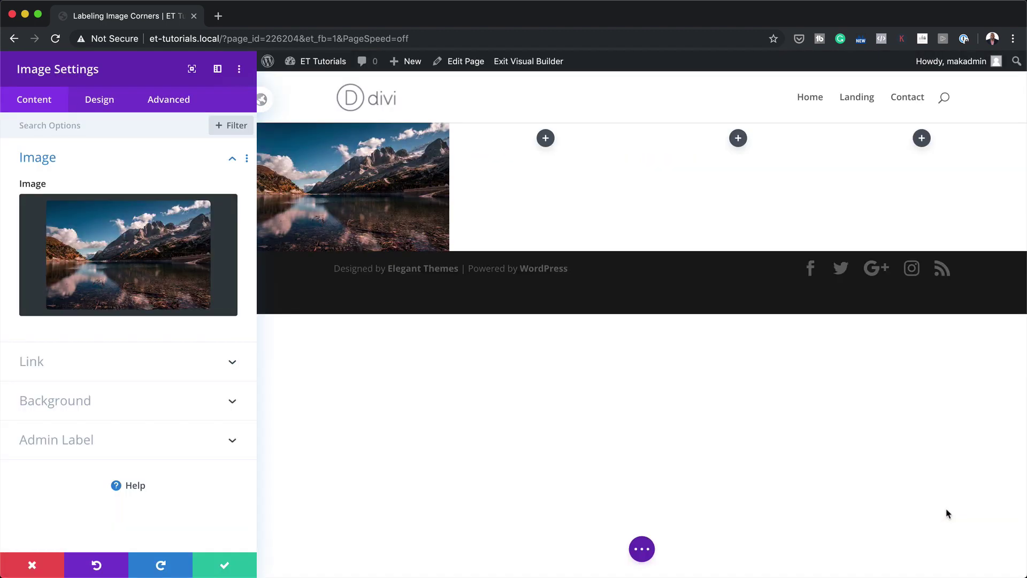
- Enable opening the image in a lightbox and force it to full width
{"action": "left_click", "coordinate": [57, 362]}
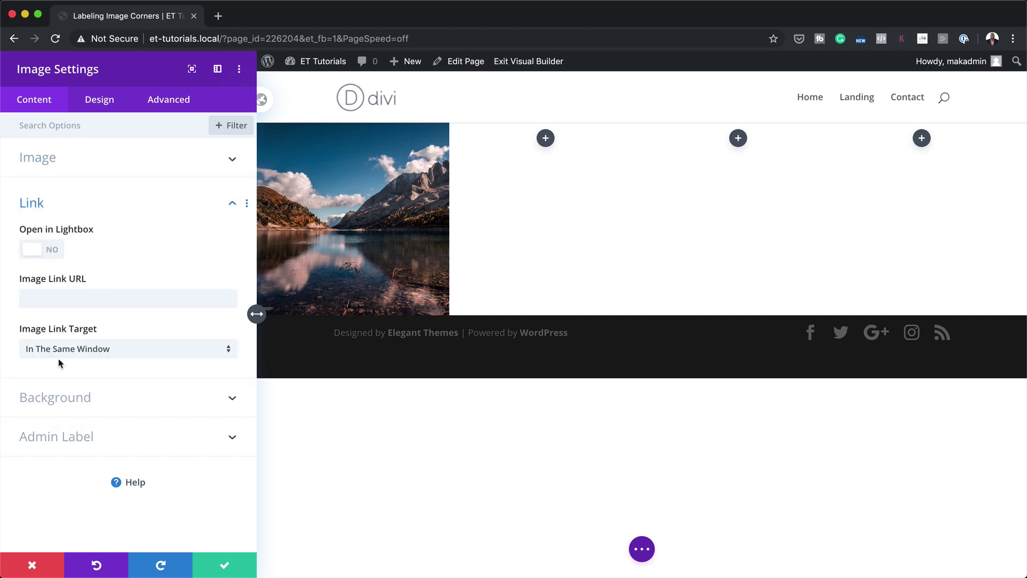
{"action": "left_click", "coordinate": [54, 251]}
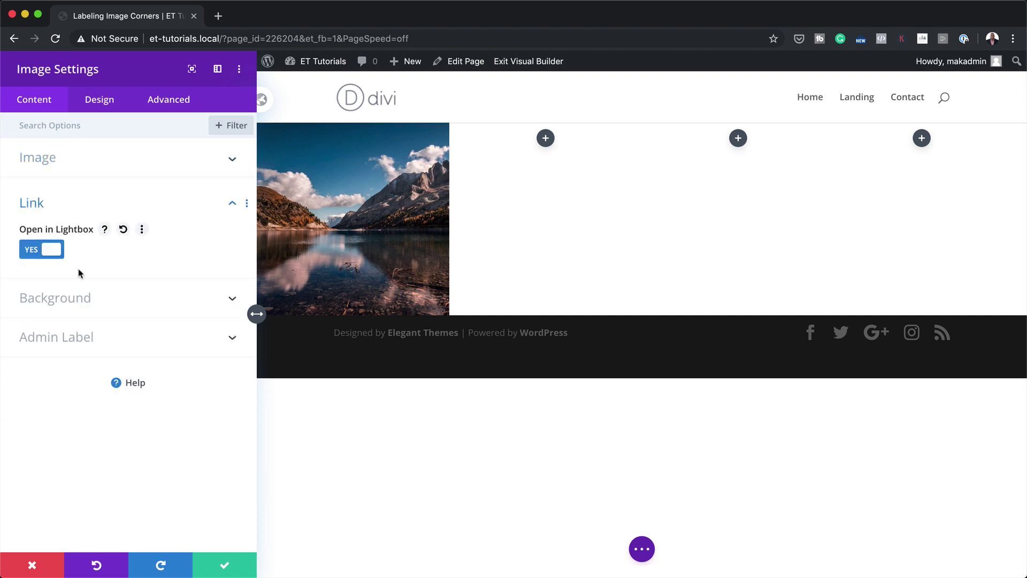
{"action": "left_click", "coordinate": [102, 103]}
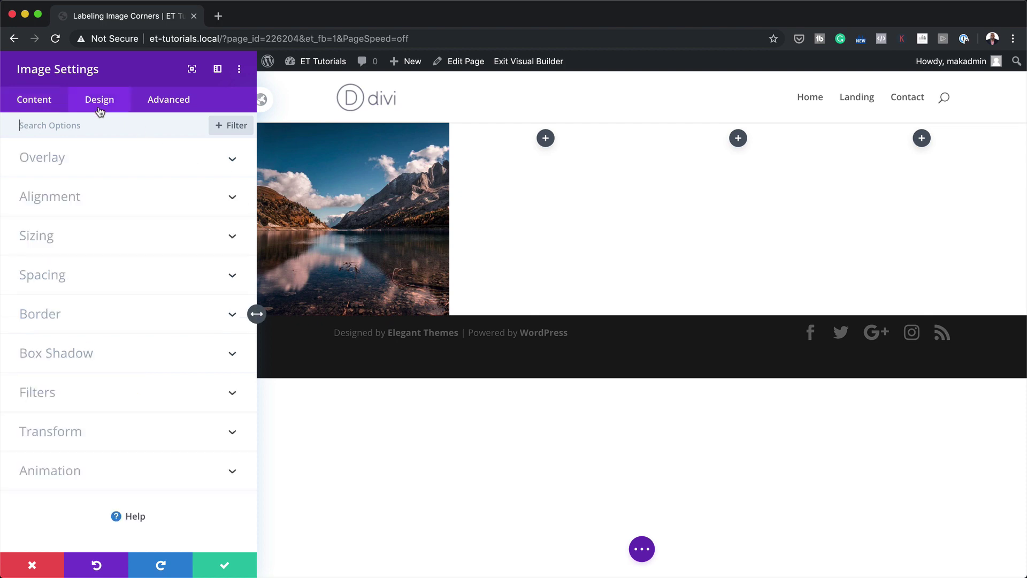
{"action": "left_click", "coordinate": [59, 237]}
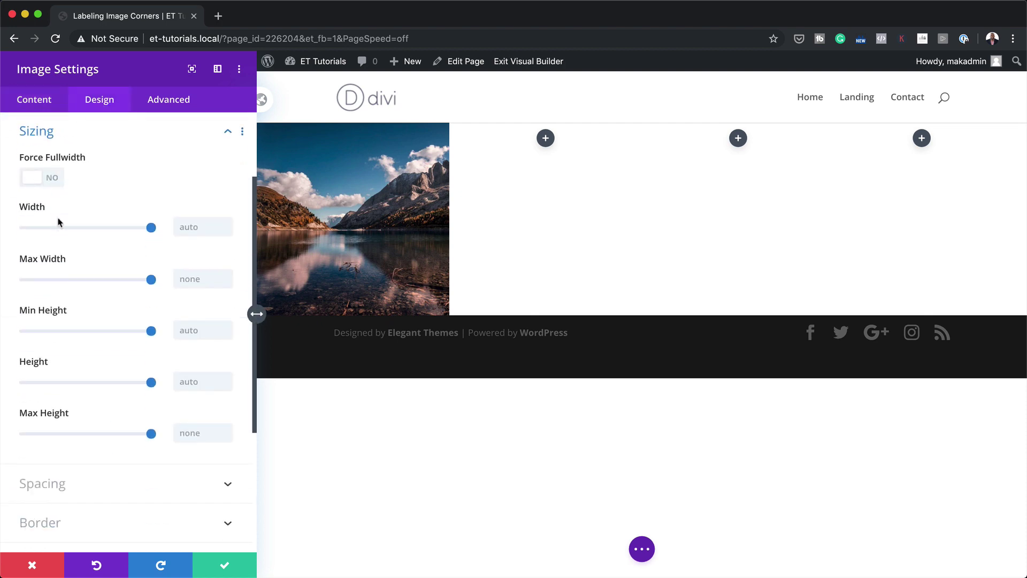
{"action": "left_click", "coordinate": [56, 179]}
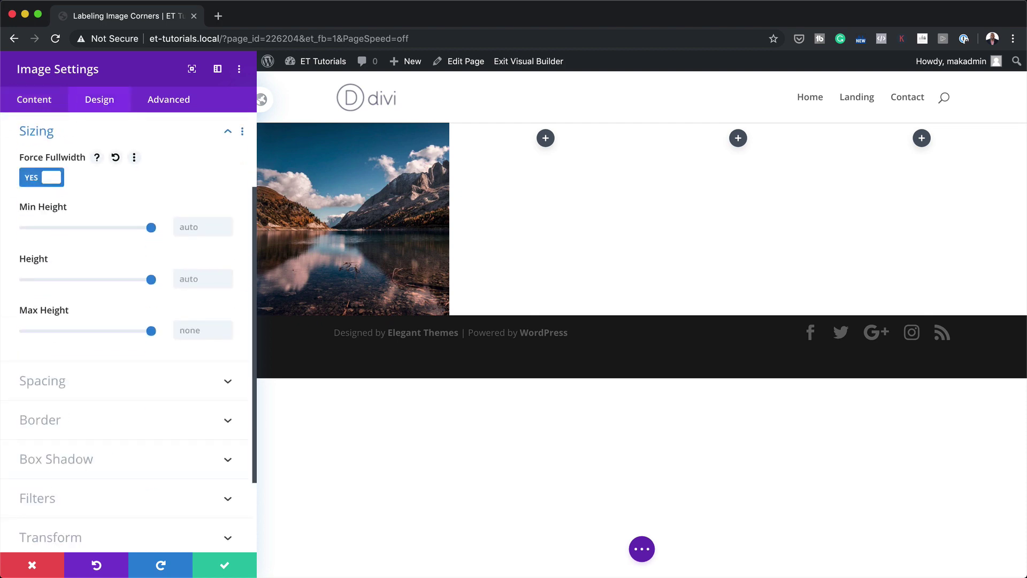
- Set the image's brightness filter to 50%
{"action": "scroll", "coordinate": [169, 522], "scroll_direction": "down", "scroll_amount": 3}
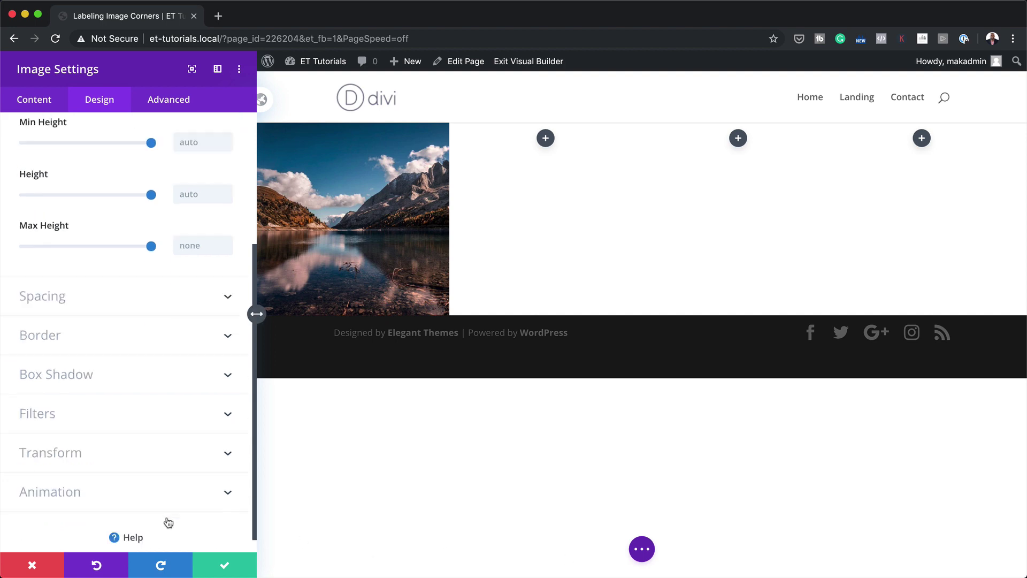
{"action": "left_click", "coordinate": [64, 411]}
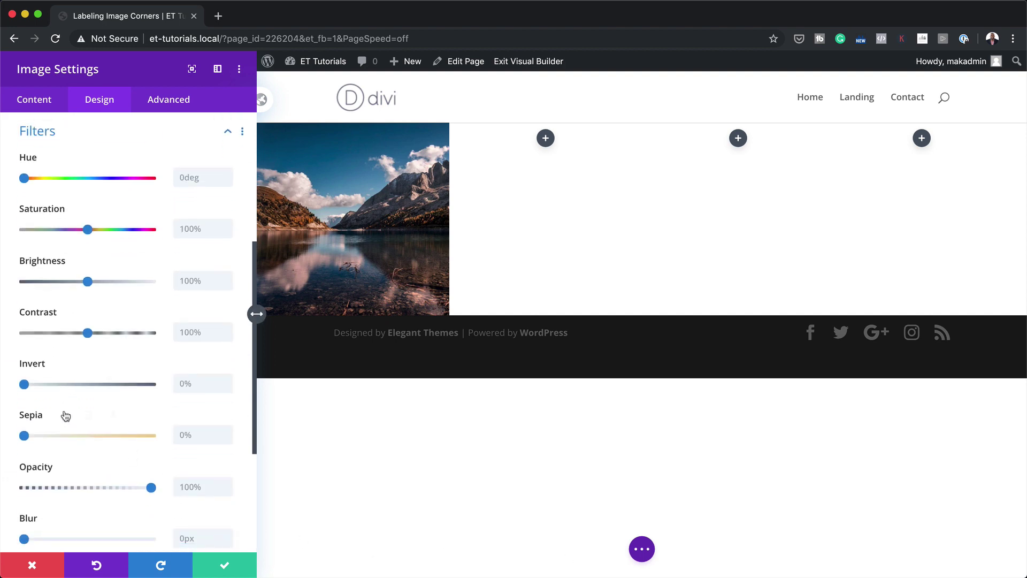
{"action": "left_click", "coordinate": [191, 280]}
{"action": "key", "text": "ctrl+a"}
{"action": "type", "text": "50%"}
- Enable hover options for the image's brightness filter and set its hover value to 100%
{"action": "left_click", "coordinate": [114, 261]}
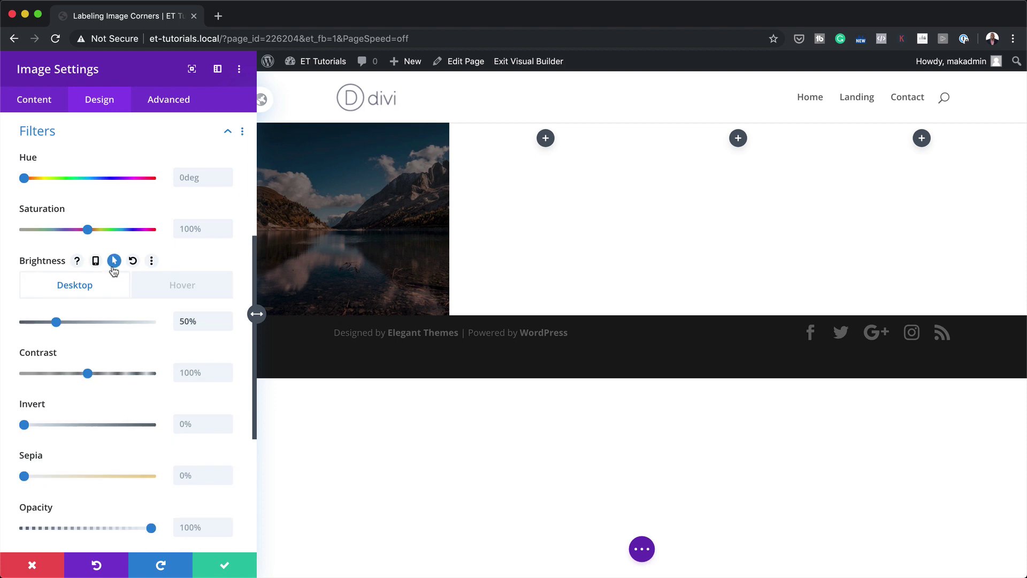
{"action": "left_click", "coordinate": [179, 286]}
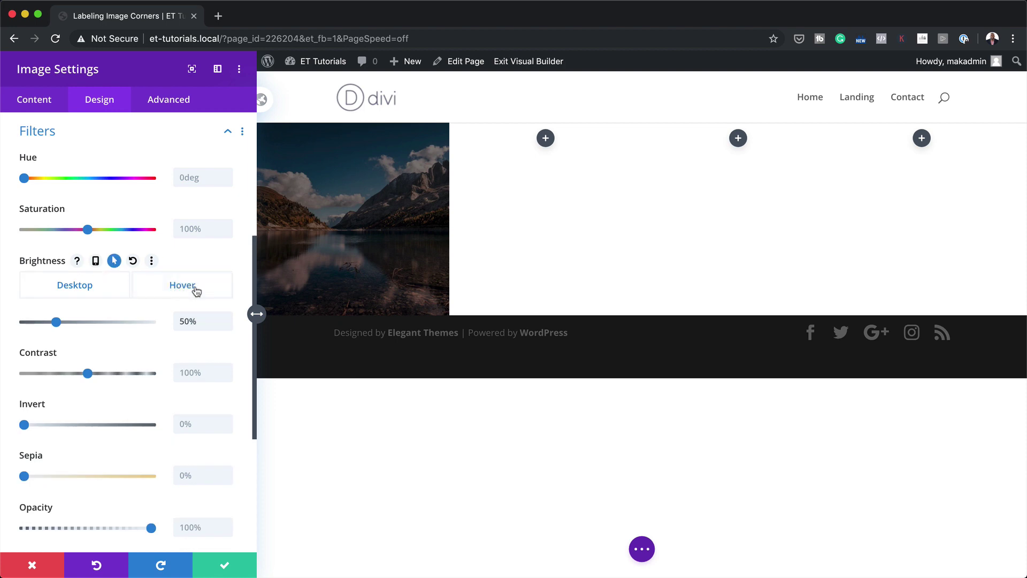
{"action": "left_click", "coordinate": [89, 291]}
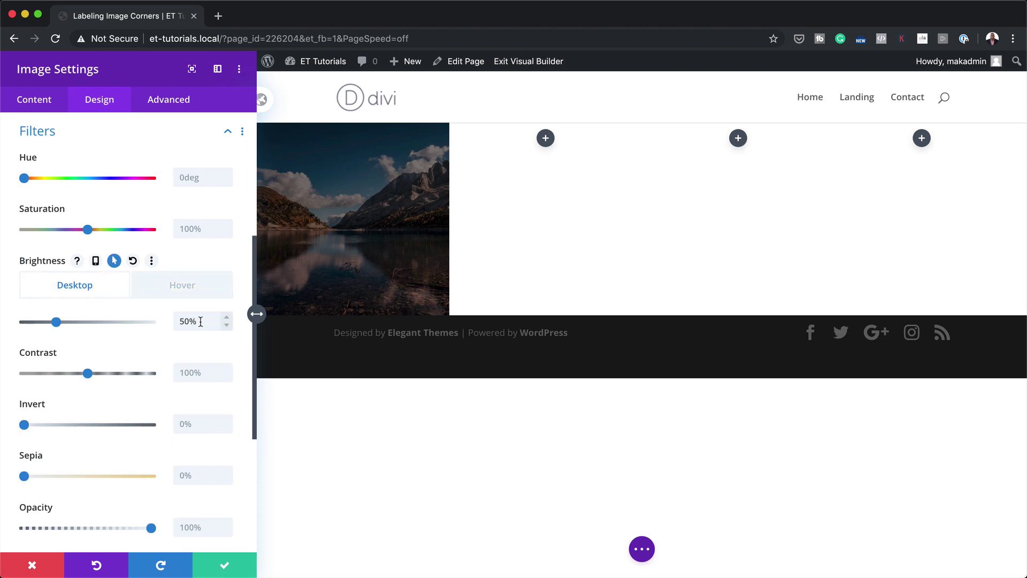
{"action": "left_click", "coordinate": [180, 288]}
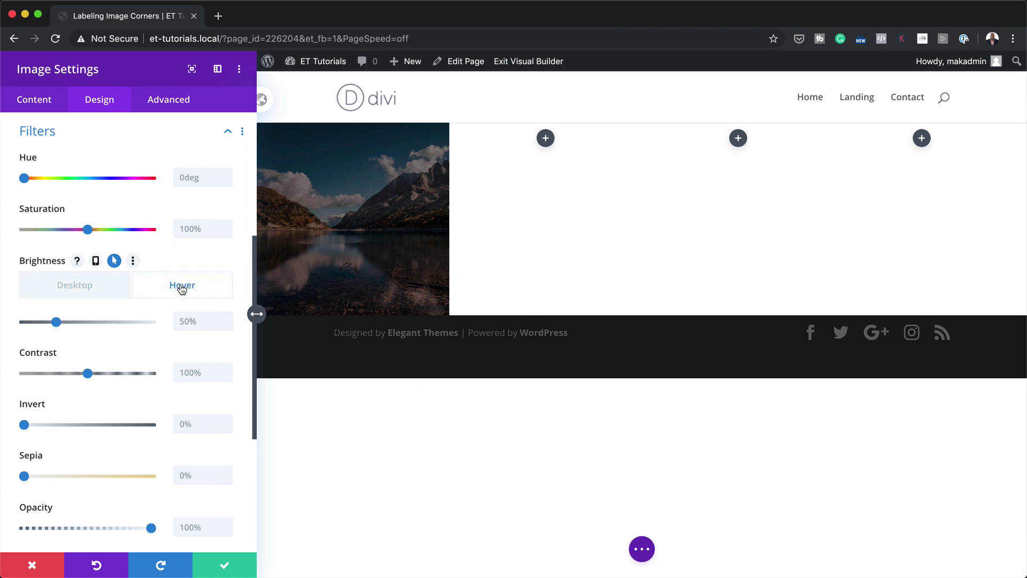
{"action": "left_click", "coordinate": [194, 323]}
{"action": "triple_click", "coordinate": [194, 322]}
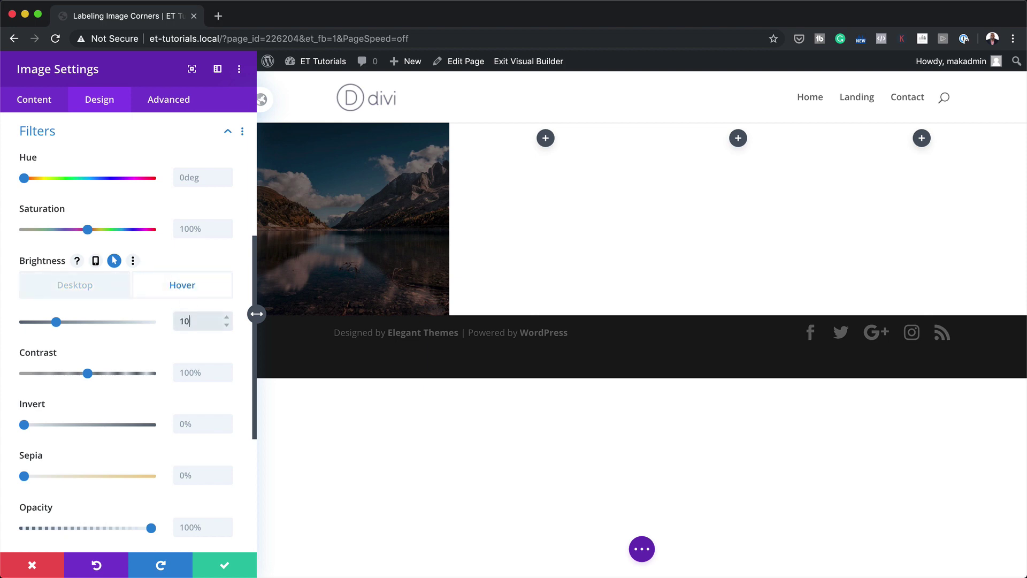
{"action": "type", "text": "100%"}
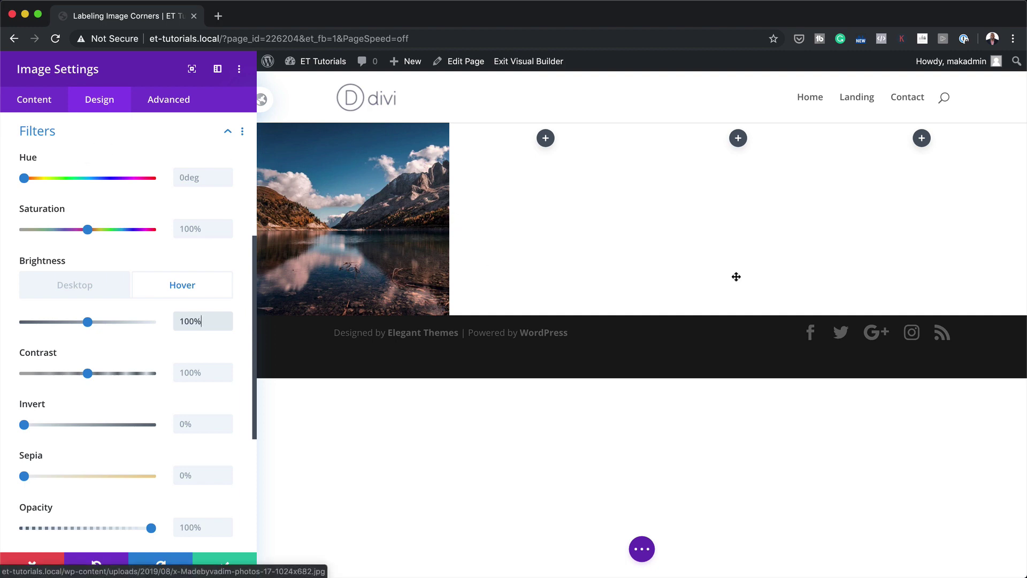
- Enable hover options for the image's Z index, set the hover value to 100 and save the module
{"action": "left_click", "coordinate": [183, 103]}
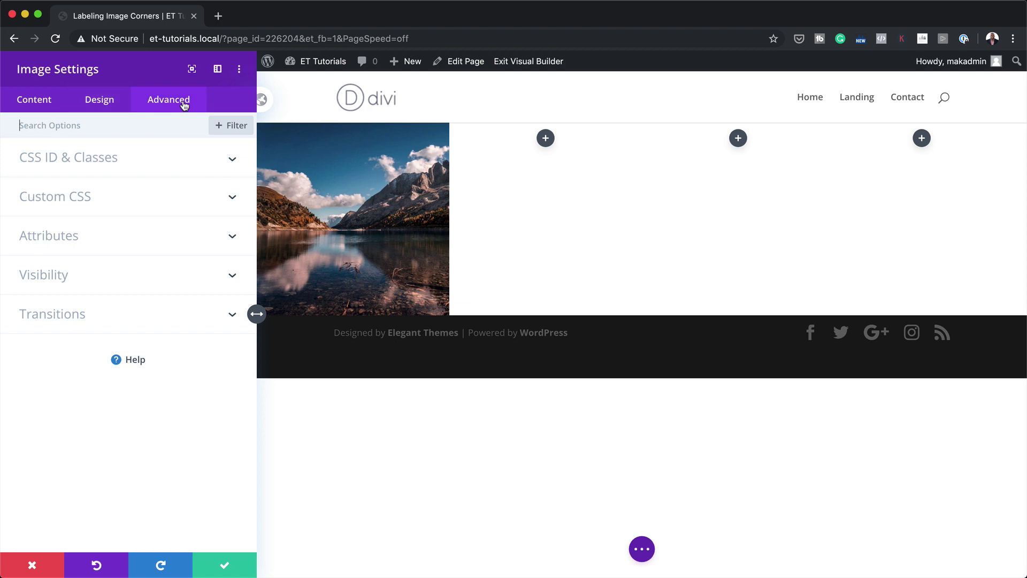
{"action": "left_click", "coordinate": [77, 277]}
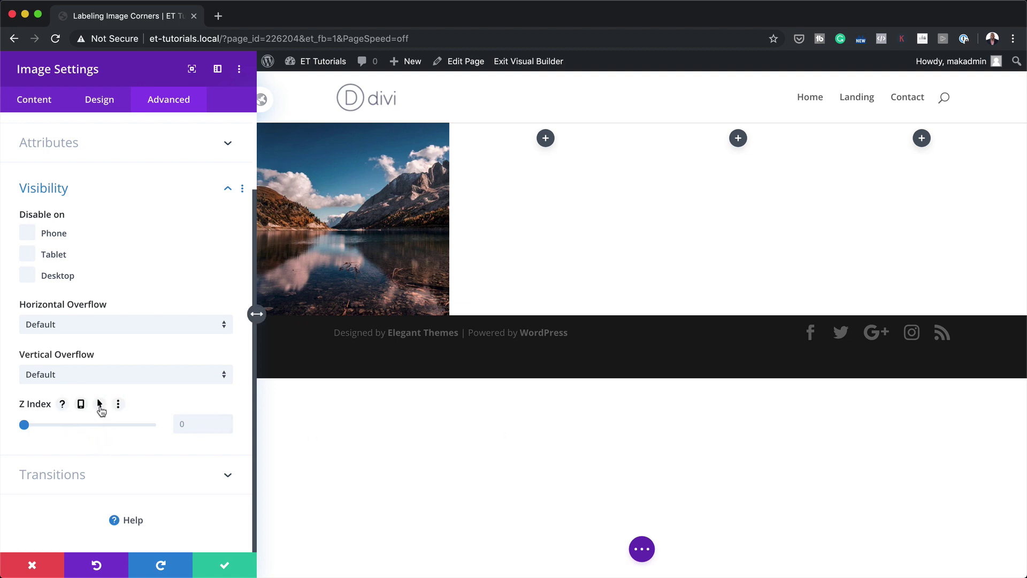
{"action": "left_click", "coordinate": [100, 404]}
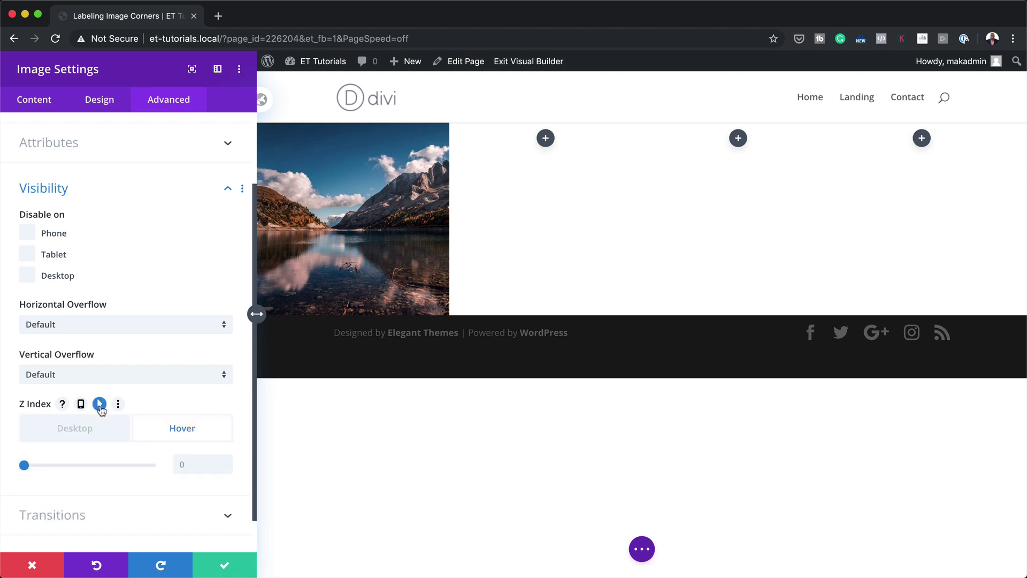
{"action": "left_click", "coordinate": [98, 427]}
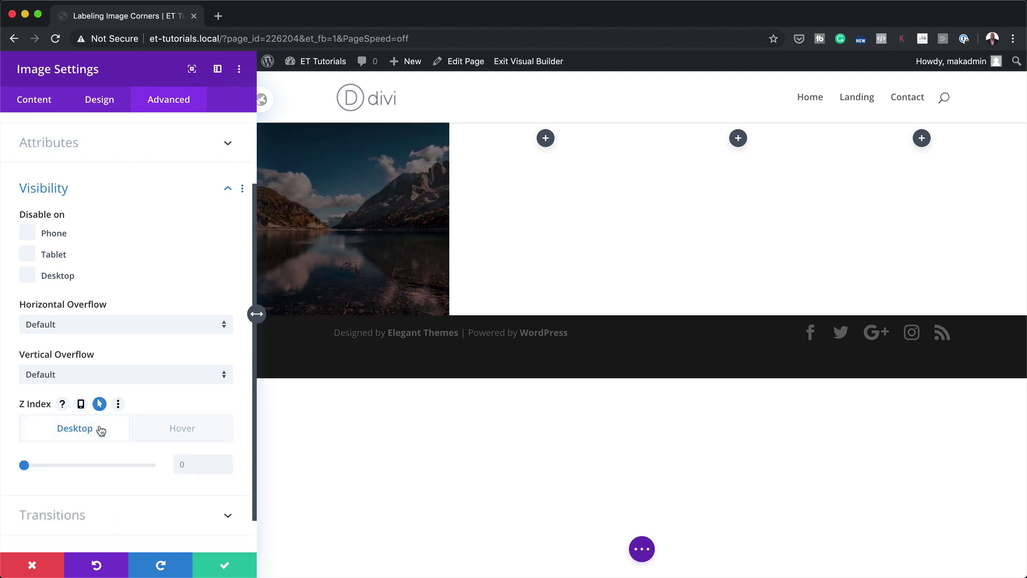
{"action": "left_click", "coordinate": [183, 463]}
{"action": "left_click", "coordinate": [188, 428]}
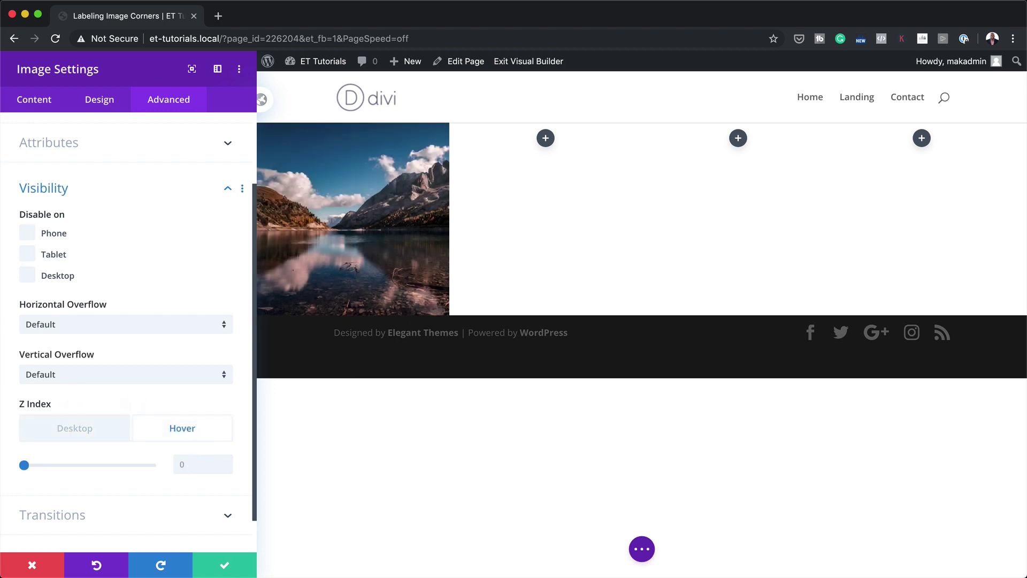
{"action": "type", "text": "100"}
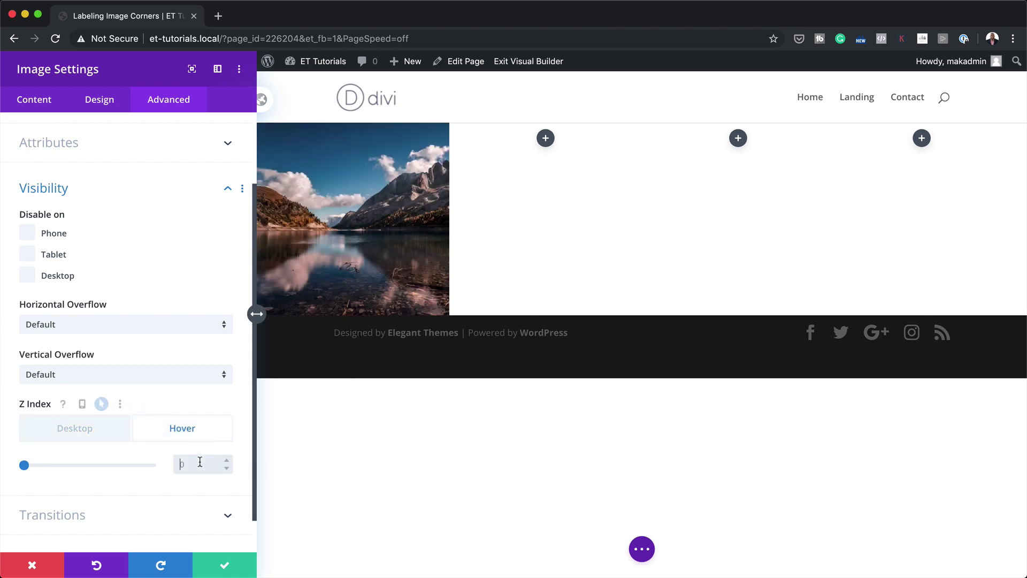
{"action": "left_click", "coordinate": [221, 568]}
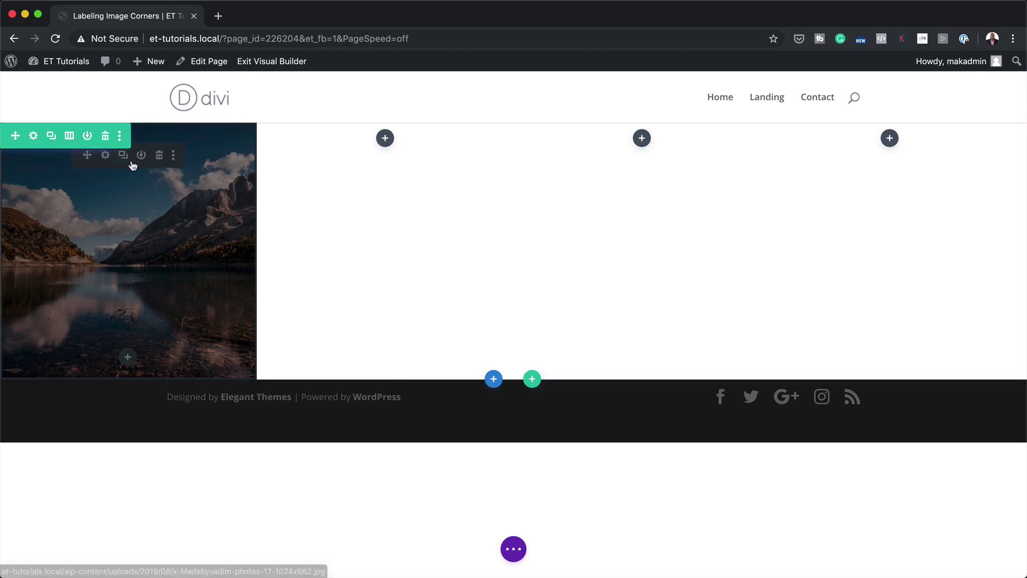
- Copy the first column's image module into the second, third and fourth columns
{"action": "left_click", "coordinate": [88, 156]}
{"action": "left_click_drag", "start_coordinate": [384, 153], "coordinate": [364, 175]}
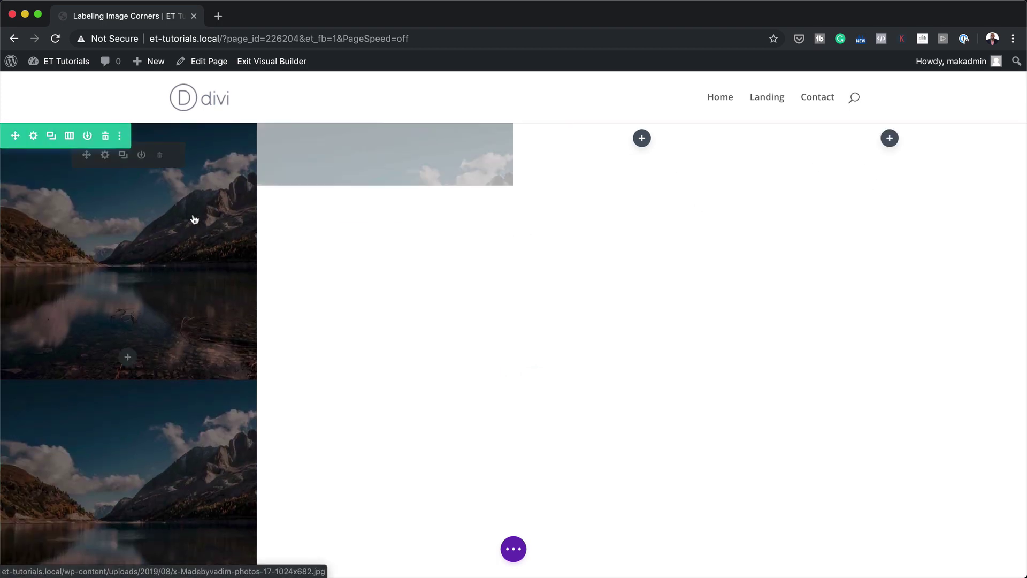
{"action": "left_click_drag", "start_coordinate": [88, 154], "coordinate": [683, 158]}
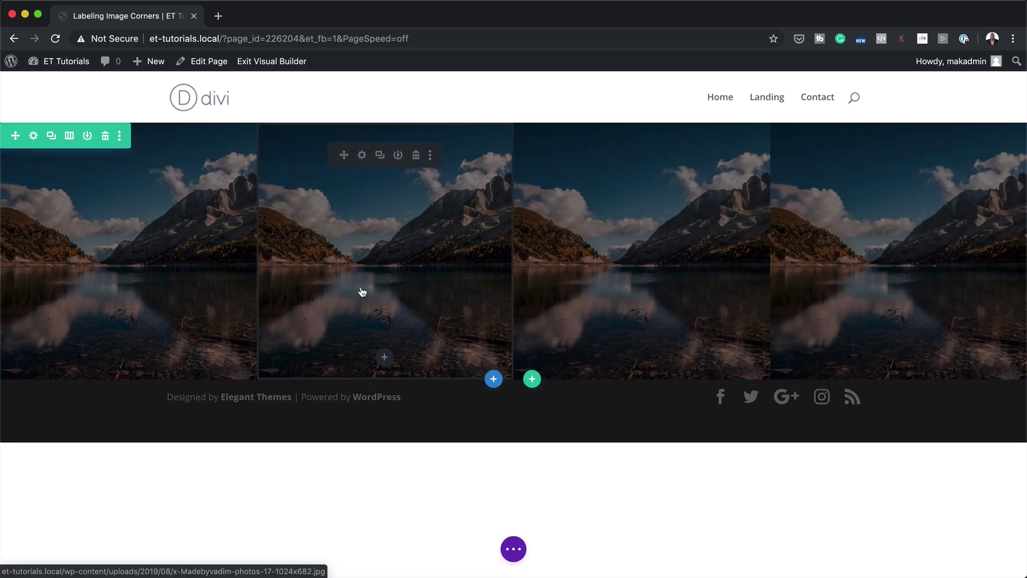
- Replace the second column's image with the city skyline photo 1.jpg and save the module
{"action": "left_click", "coordinate": [363, 156]}
{"action": "left_click", "coordinate": [152, 251]}
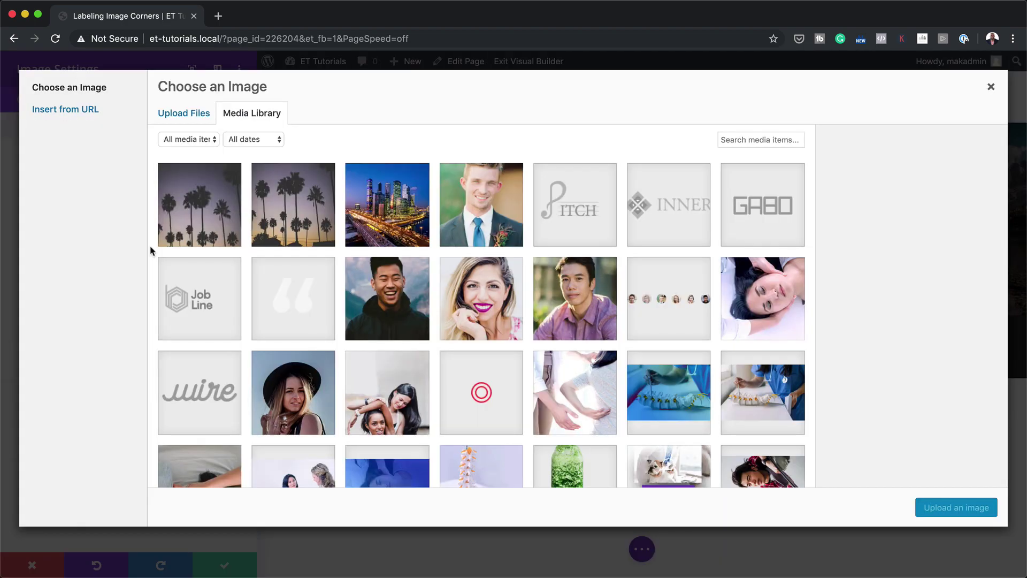
{"action": "left_click", "coordinate": [402, 234]}
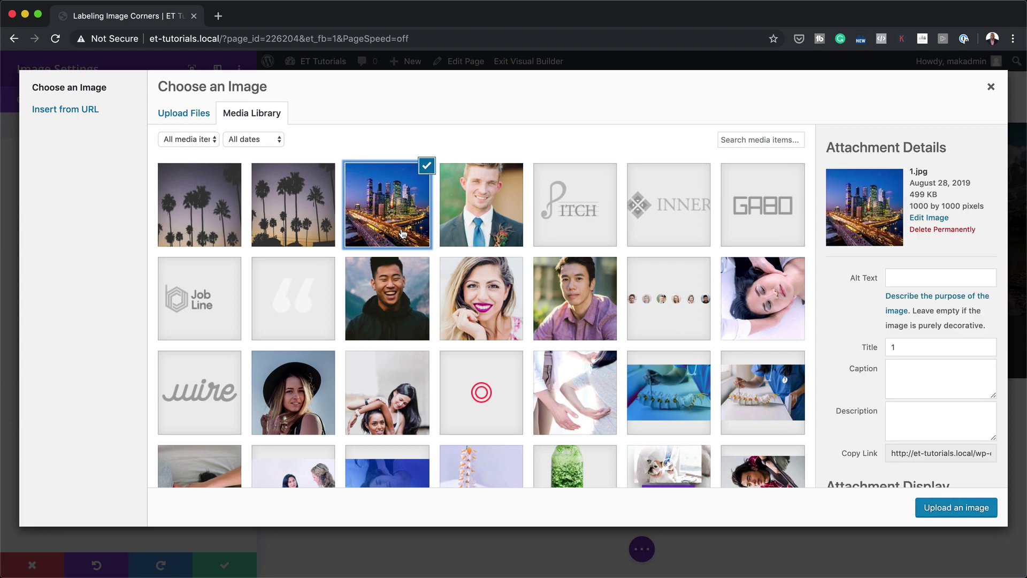
{"action": "left_click", "coordinate": [956, 510]}
{"action": "left_click", "coordinate": [229, 565]}
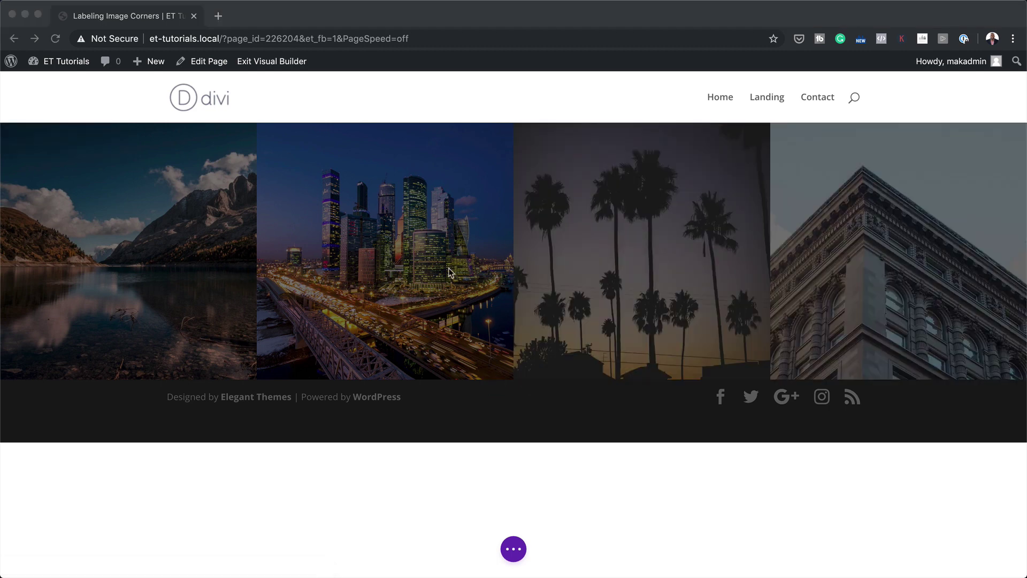
- Set the top margin of the second column's city skyline image to 24.7vw and save the module
{"action": "left_click", "coordinate": [444, 203]}
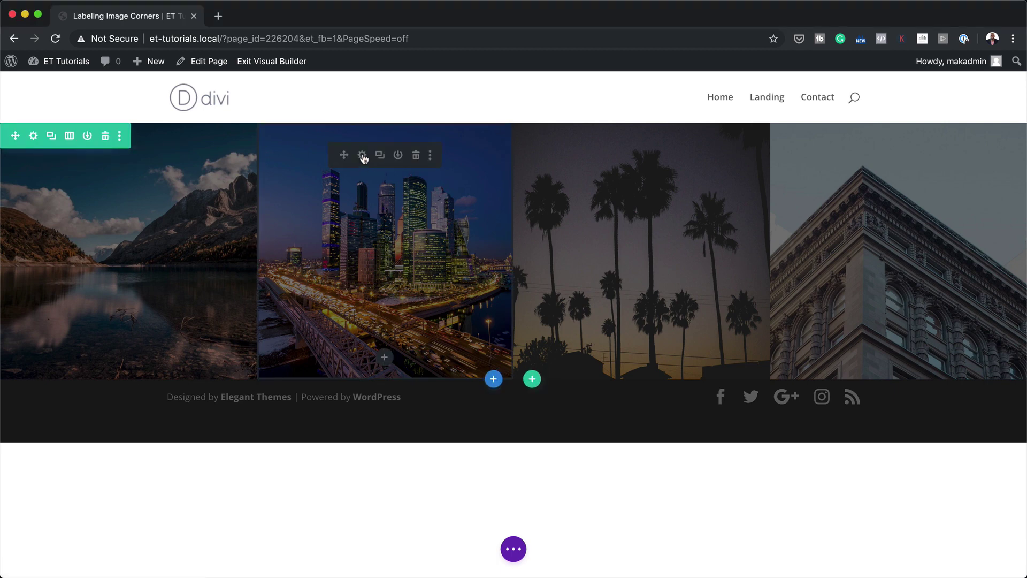
{"action": "left_click", "coordinate": [362, 156]}
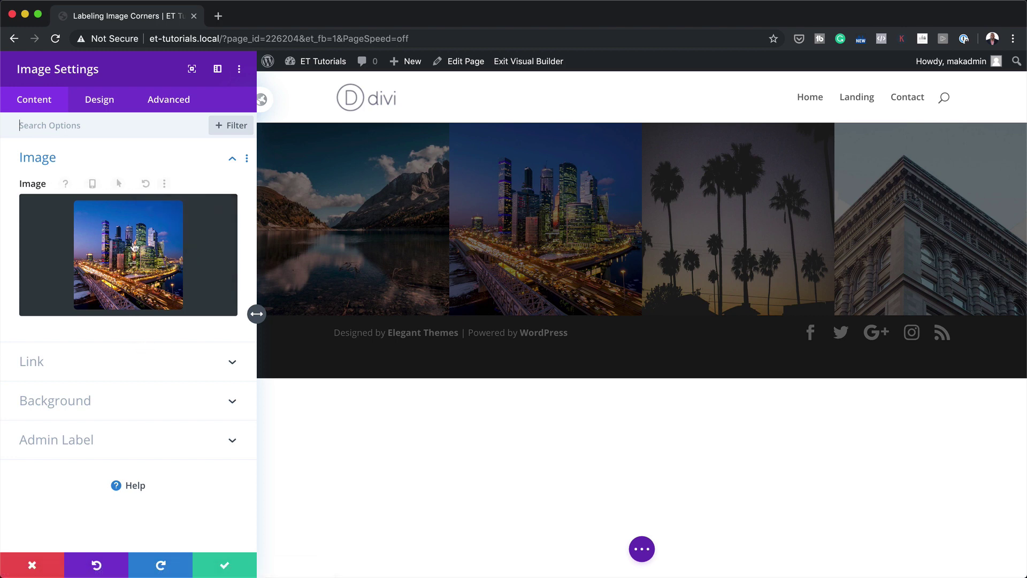
{"action": "left_click", "coordinate": [100, 100]}
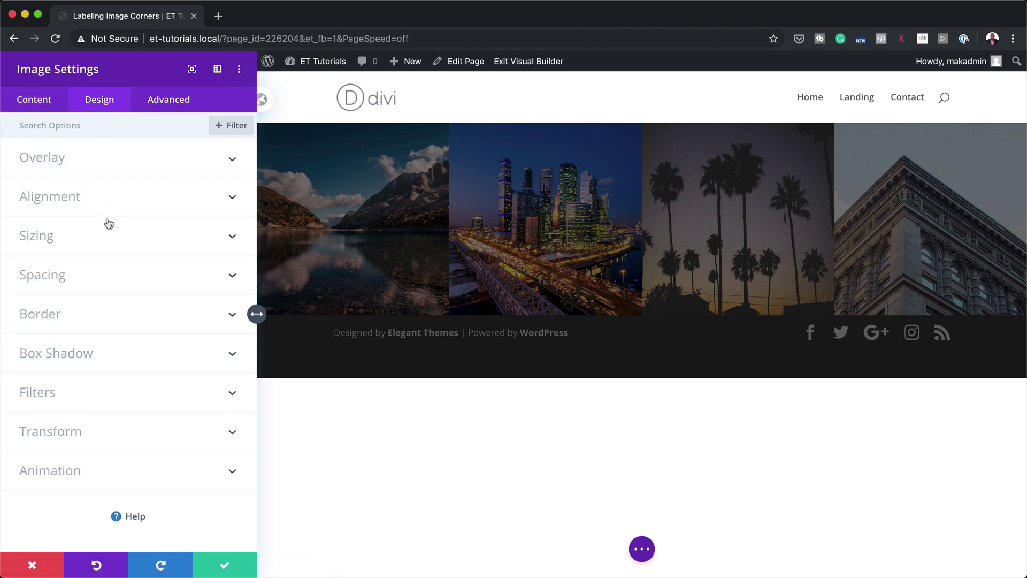
{"action": "left_click", "coordinate": [52, 277]}
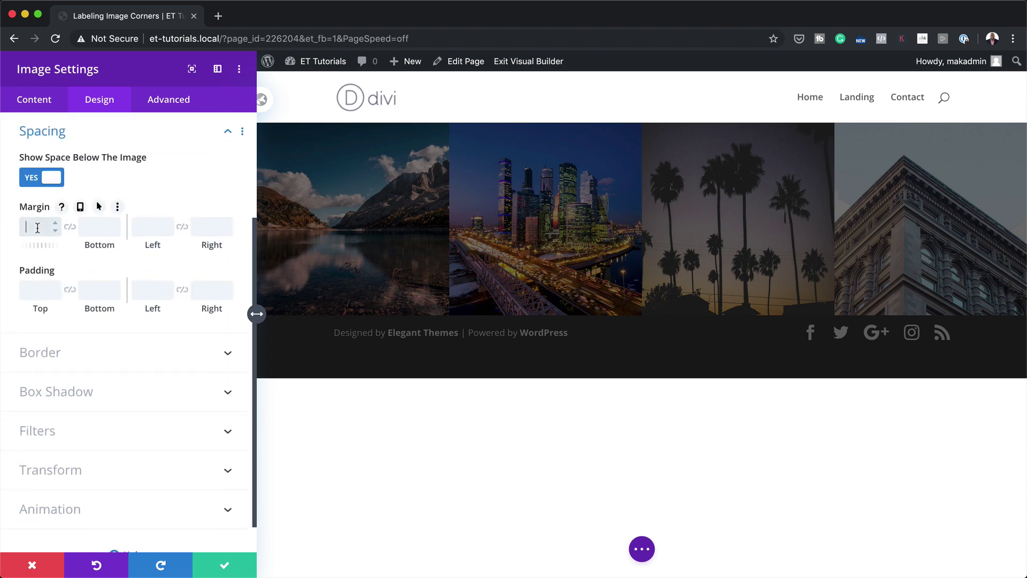
{"action": "left_click", "coordinate": [38, 228]}
{"action": "type", "text": "24.7vw"}
{"action": "left_click", "coordinate": [225, 564]}
- Add a Text module reading "01" directly below the second column's city skyline image
{"action": "scroll", "coordinate": [448, 442], "scroll_direction": "down", "scroll_amount": 2}
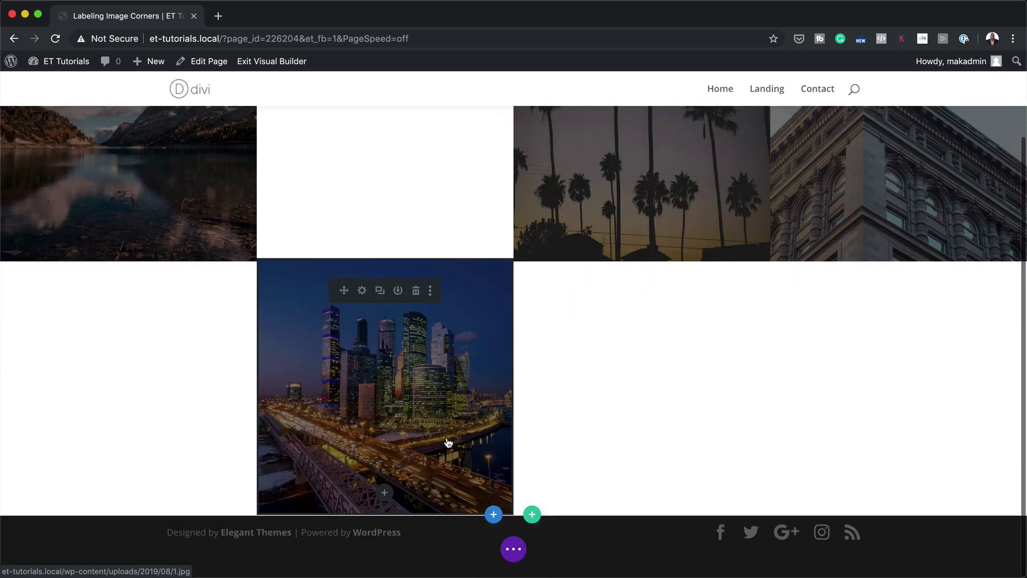
{"action": "left_click", "coordinate": [384, 495]}
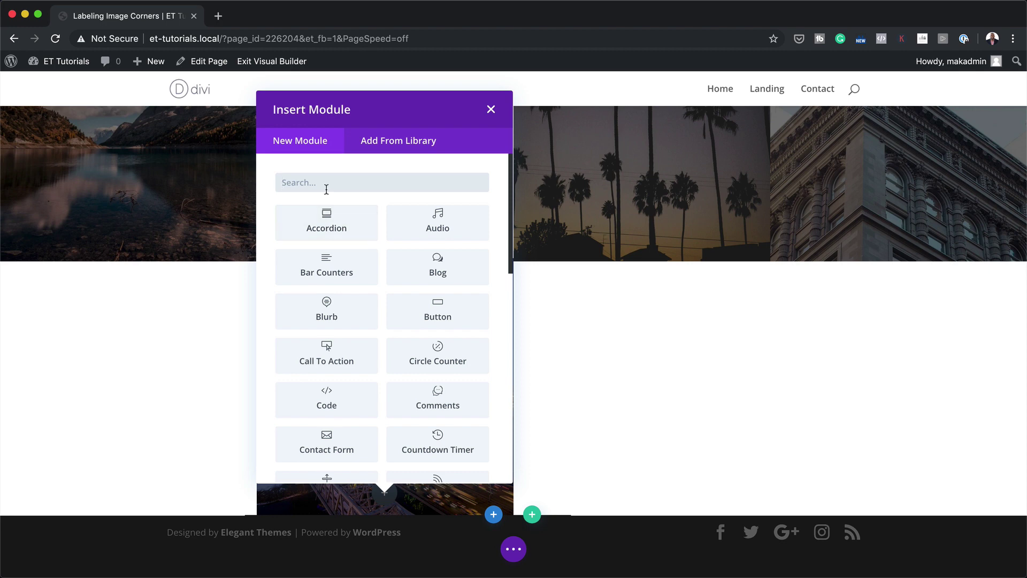
{"action": "type", "text": "tes"}
{"action": "key", "text": "BackSpace"}
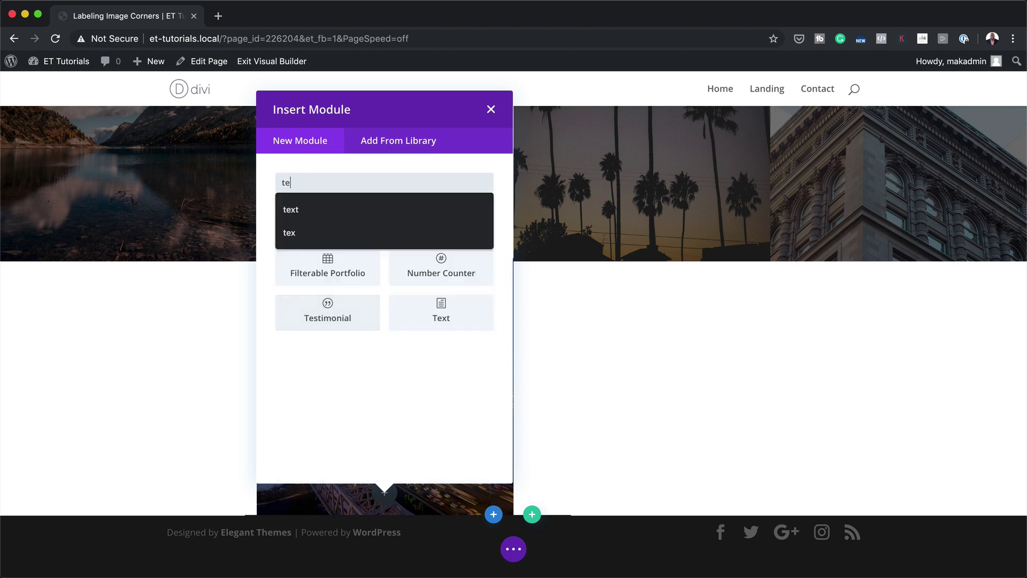
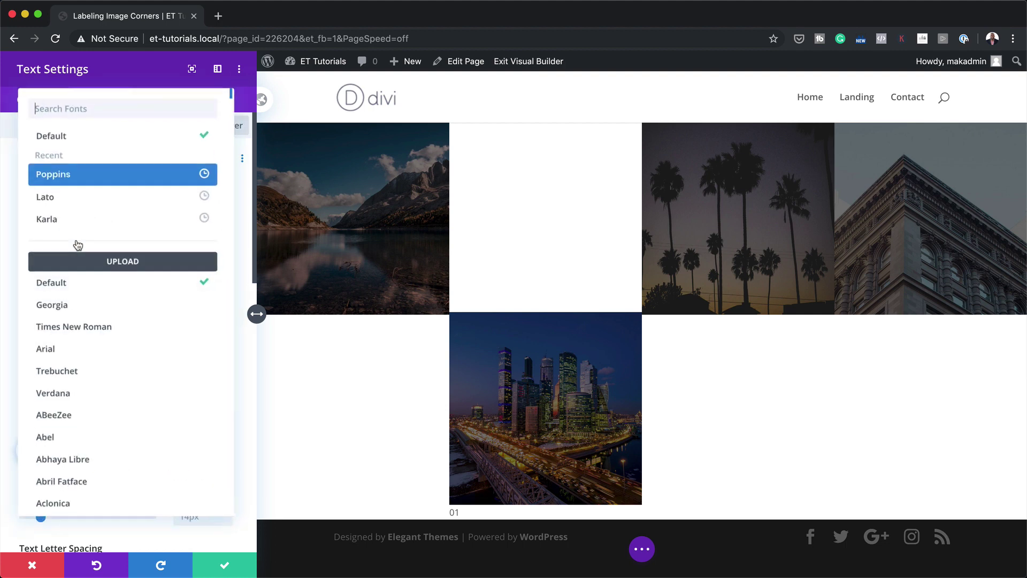
- Set the 01 label's text font to Lora and align the text right
{"action": "left_click", "coordinate": [112, 109]}
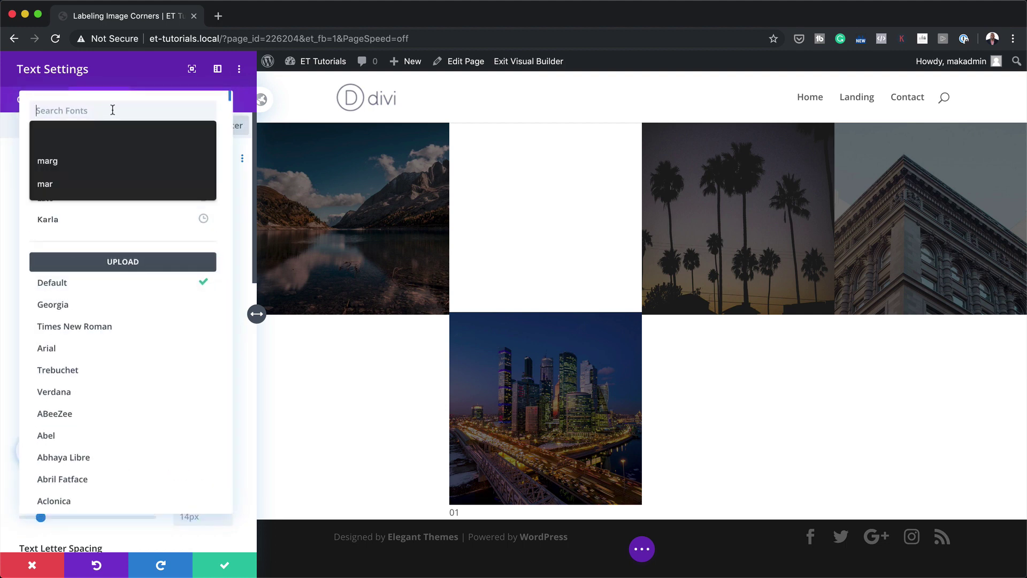
{"action": "type", "text": "lora"}
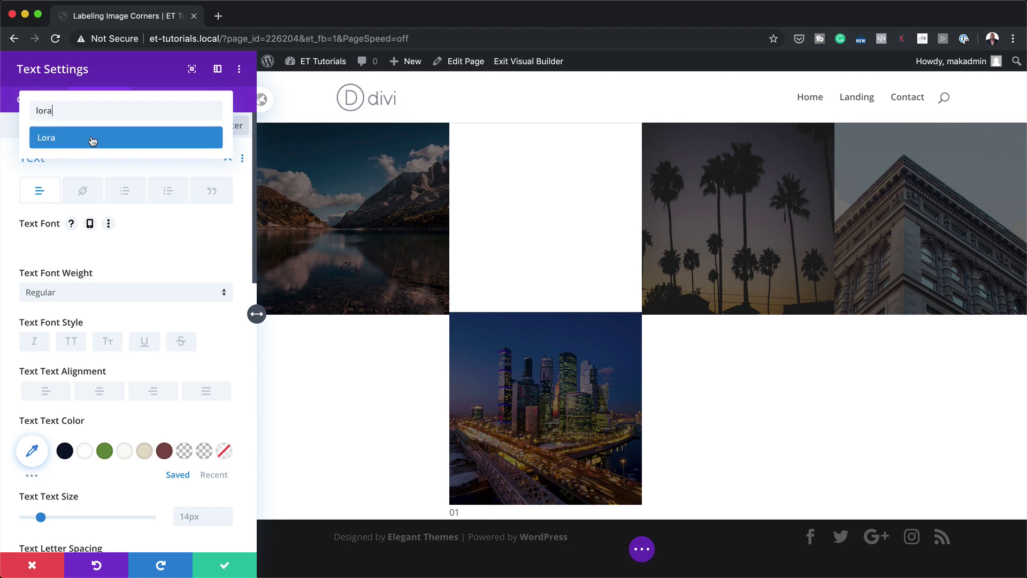
{"action": "left_click", "coordinate": [92, 138]}
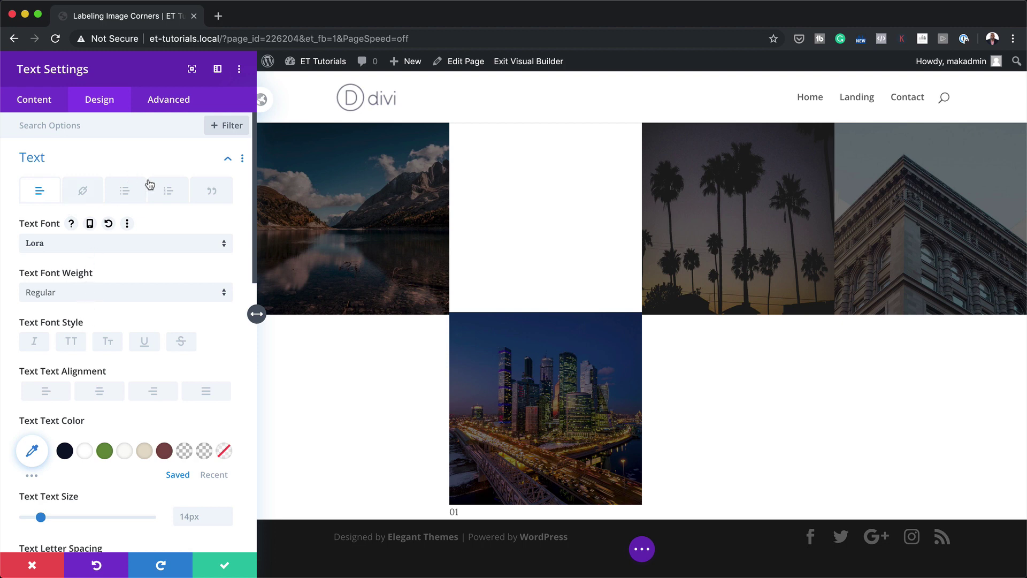
{"action": "left_click", "coordinate": [156, 395]}
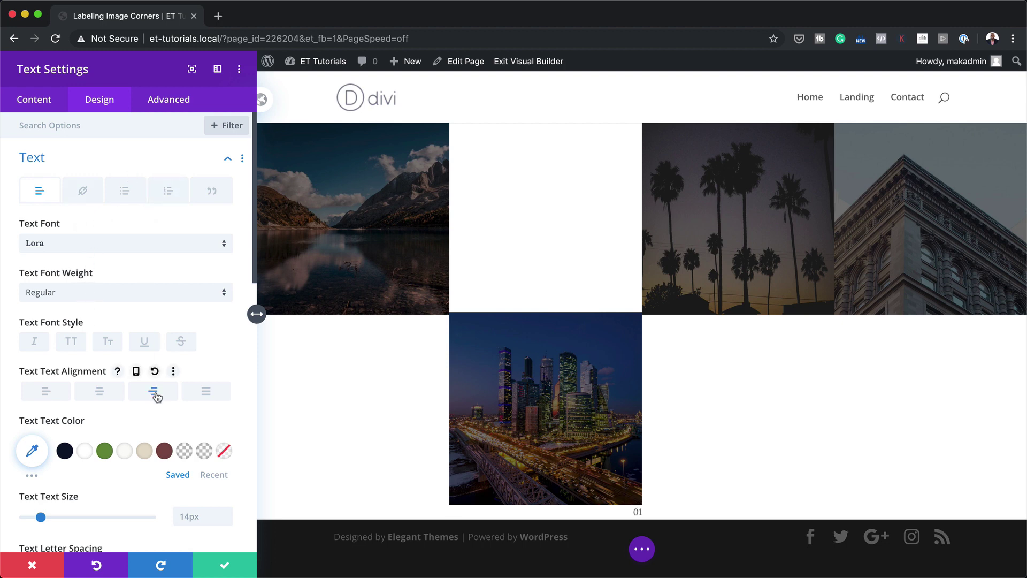
- Set the 01 label's text colour to black with the colour picker
{"action": "scroll", "coordinate": [155, 395], "scroll_direction": "down", "scroll_amount": 3}
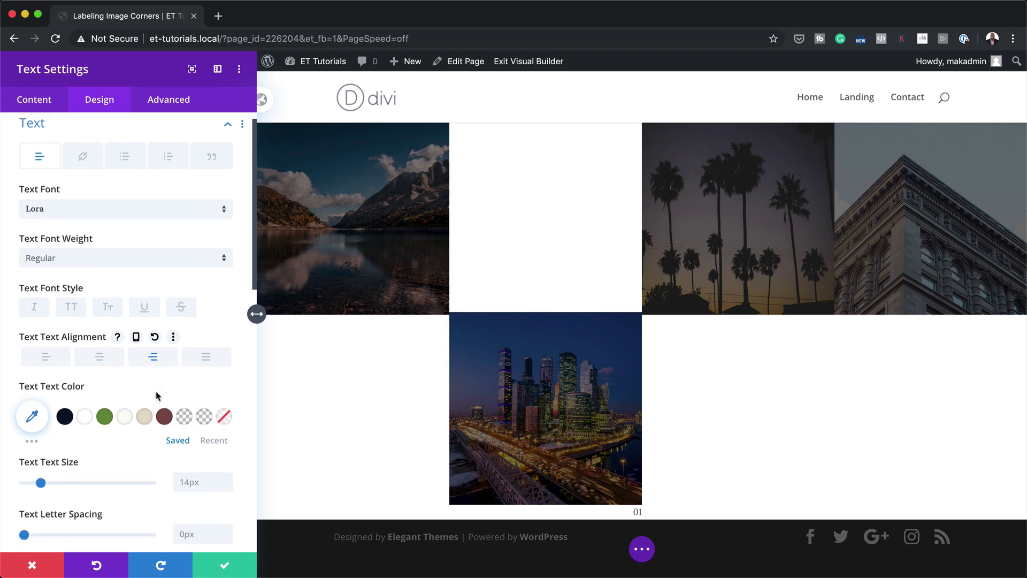
{"action": "left_click", "coordinate": [33, 377]}
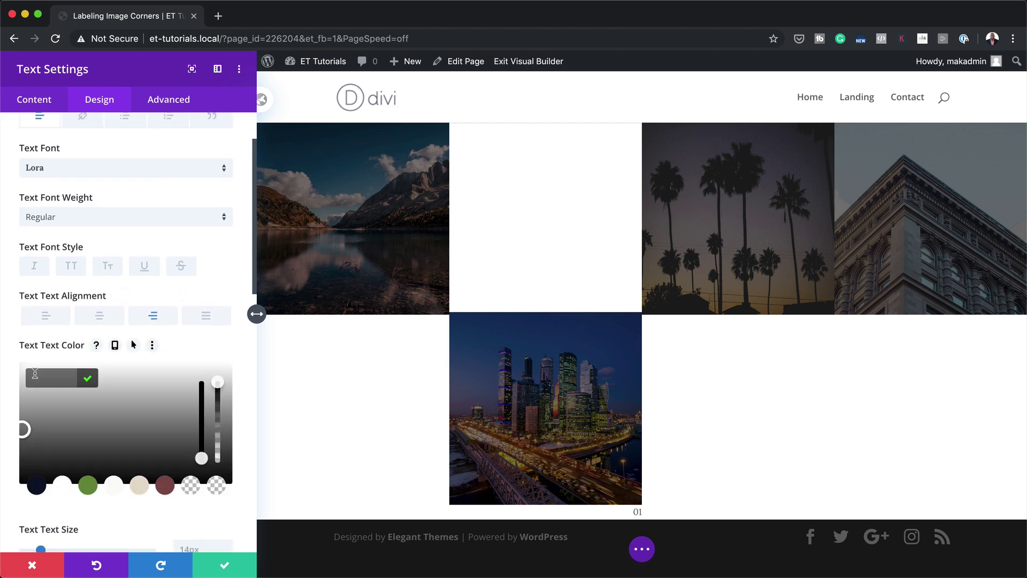
{"action": "left_click_drag", "start_coordinate": [26, 430], "coordinate": [19, 479]}
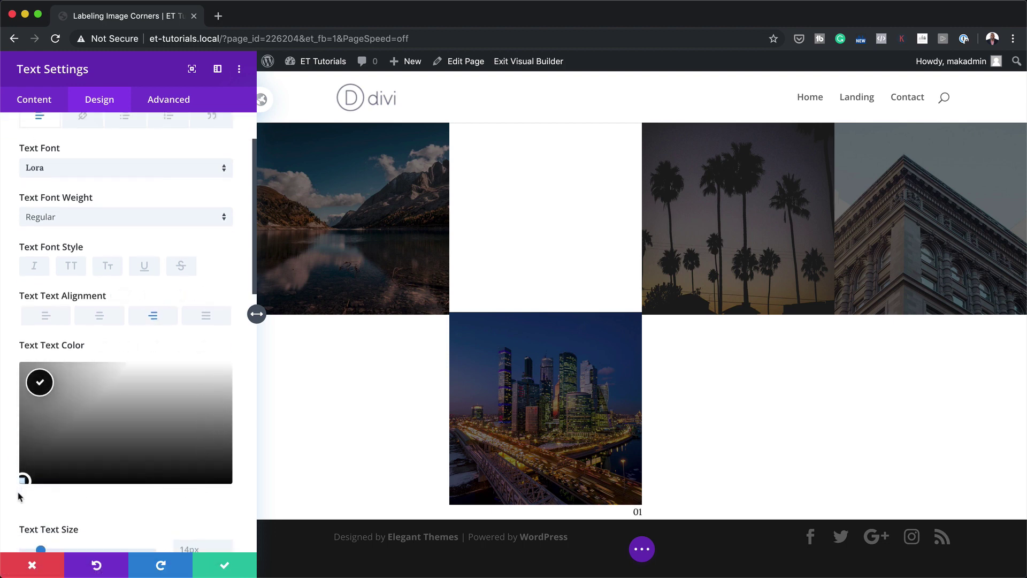
{"action": "left_click", "coordinate": [19, 496]}
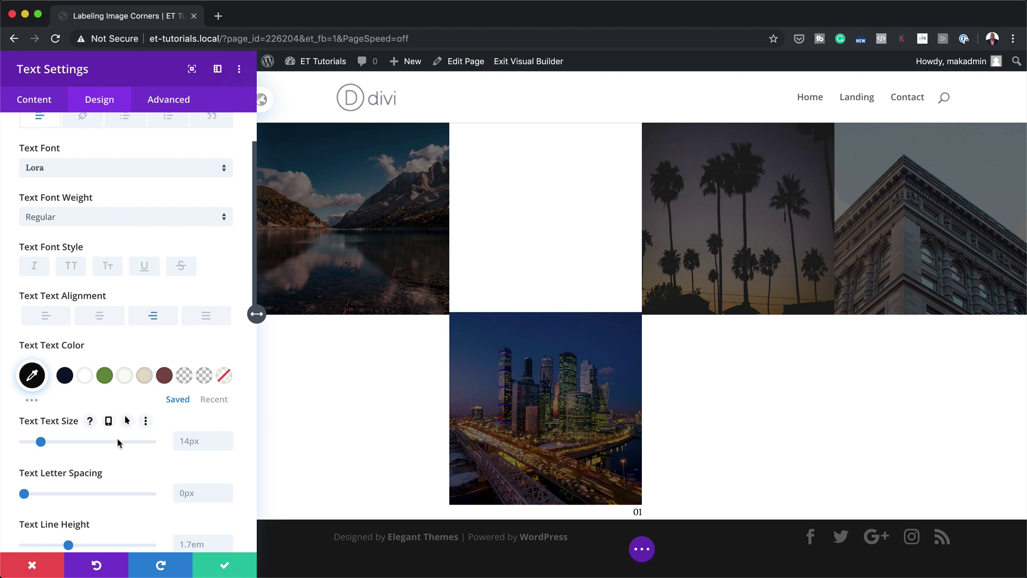
- Set the 01 label's text size and line height both to 3vw
{"action": "scroll", "coordinate": [119, 443], "scroll_direction": "down", "scroll_amount": 2}
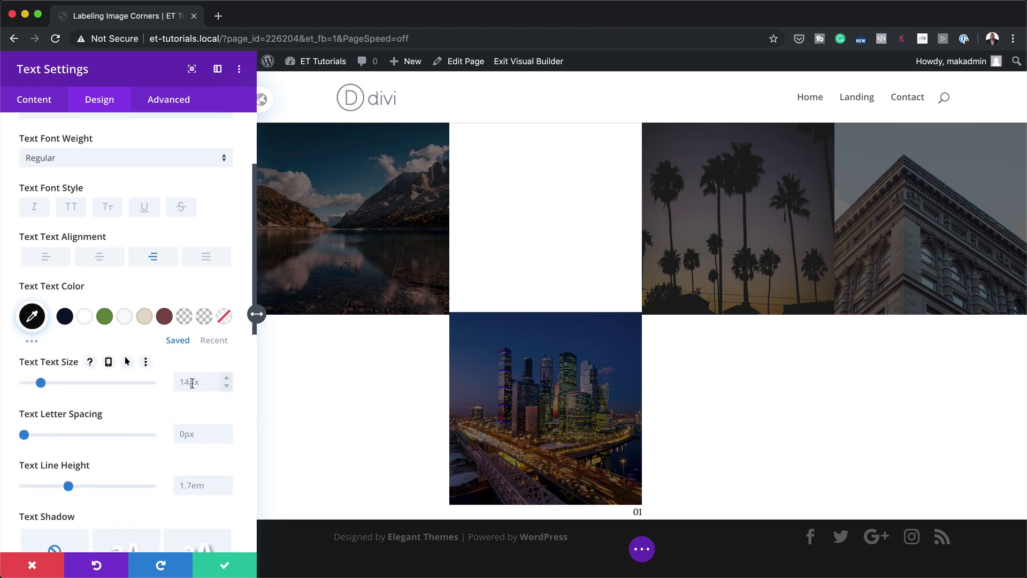
{"action": "left_click", "coordinate": [192, 385]}
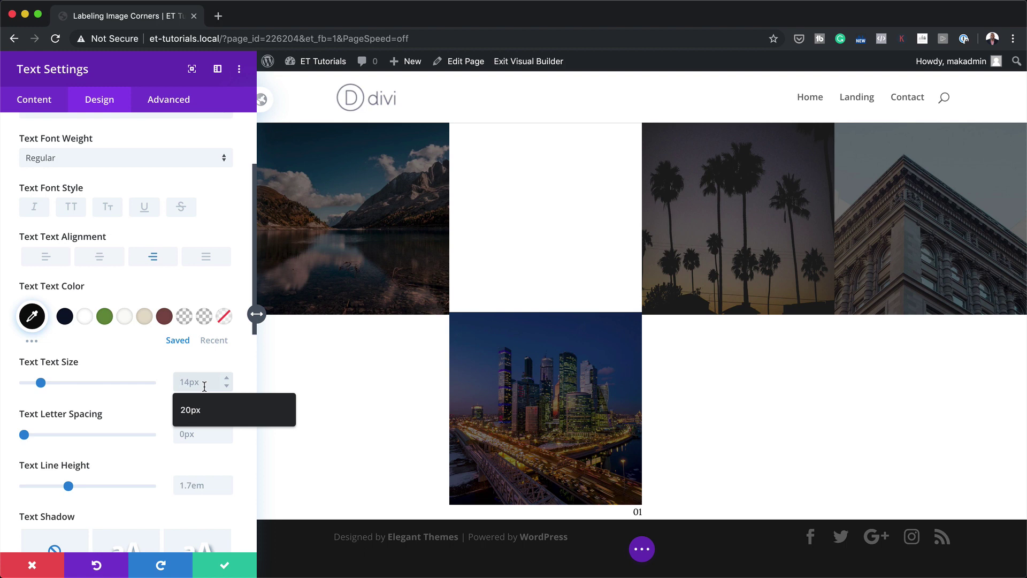
{"action": "type", "text": "3vw"}
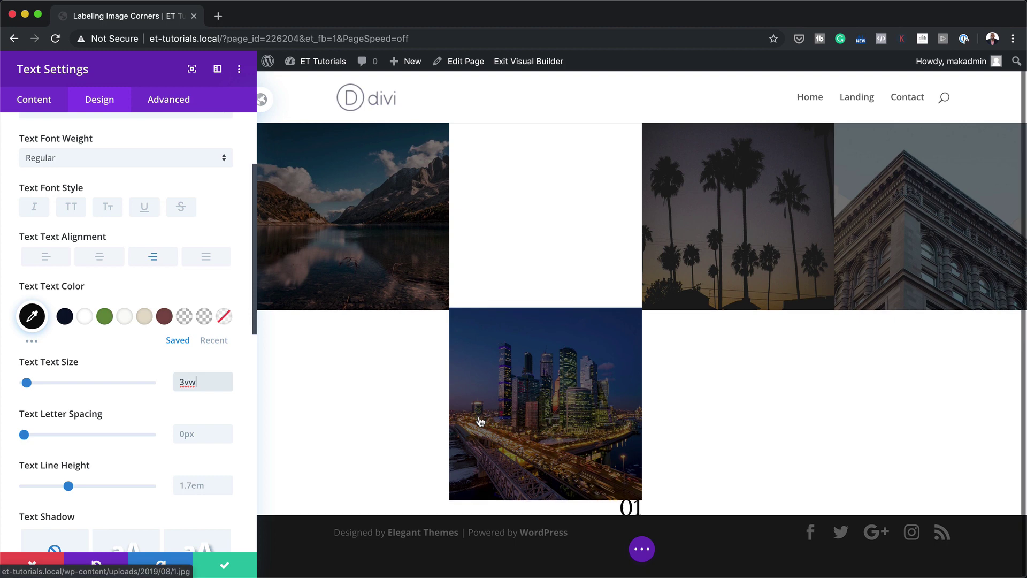
{"action": "double_click", "coordinate": [203, 383]}
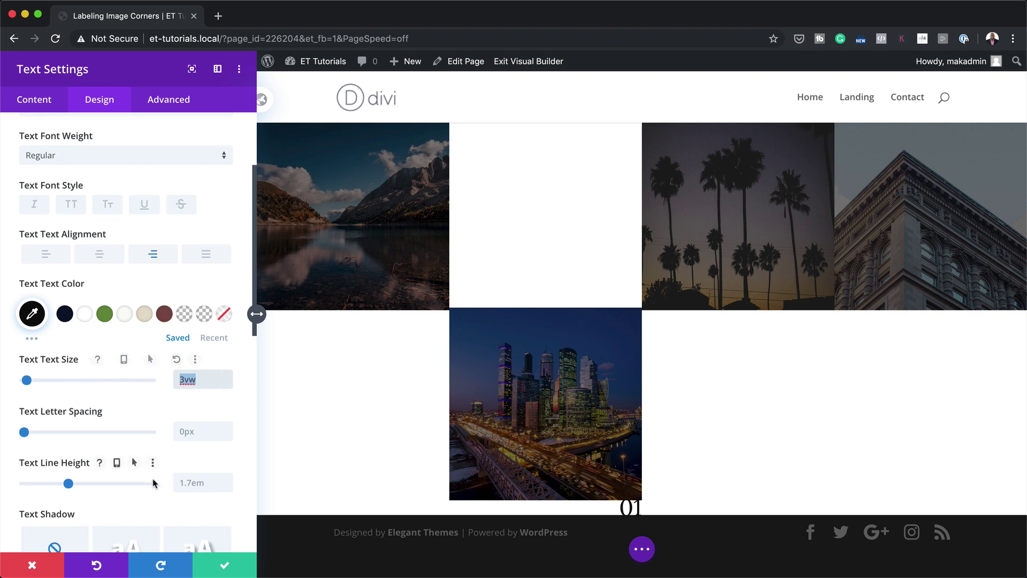
{"action": "scroll", "coordinate": [163, 481], "scroll_direction": "down", "scroll_amount": 3}
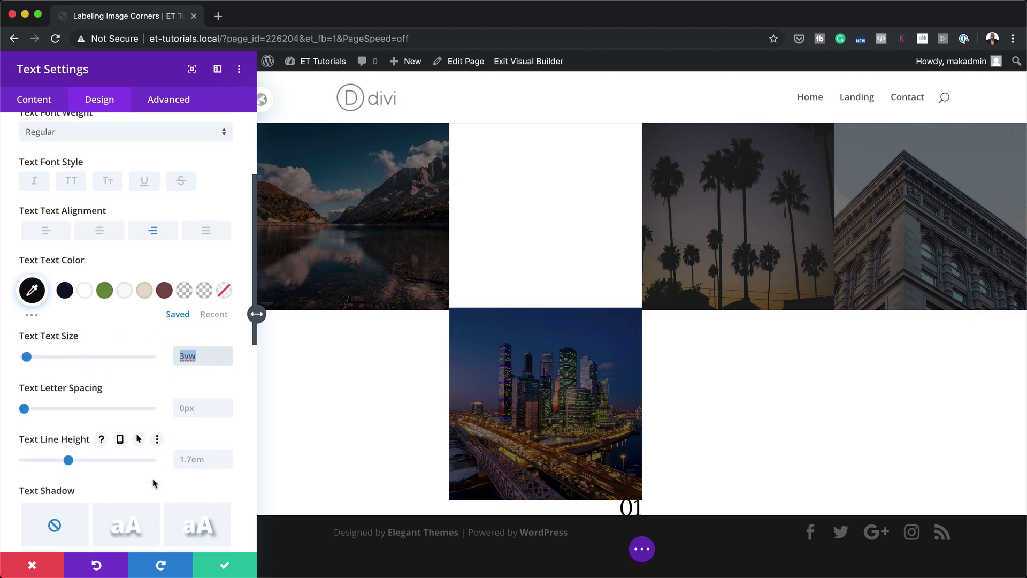
{"action": "left_click", "coordinate": [188, 446]}
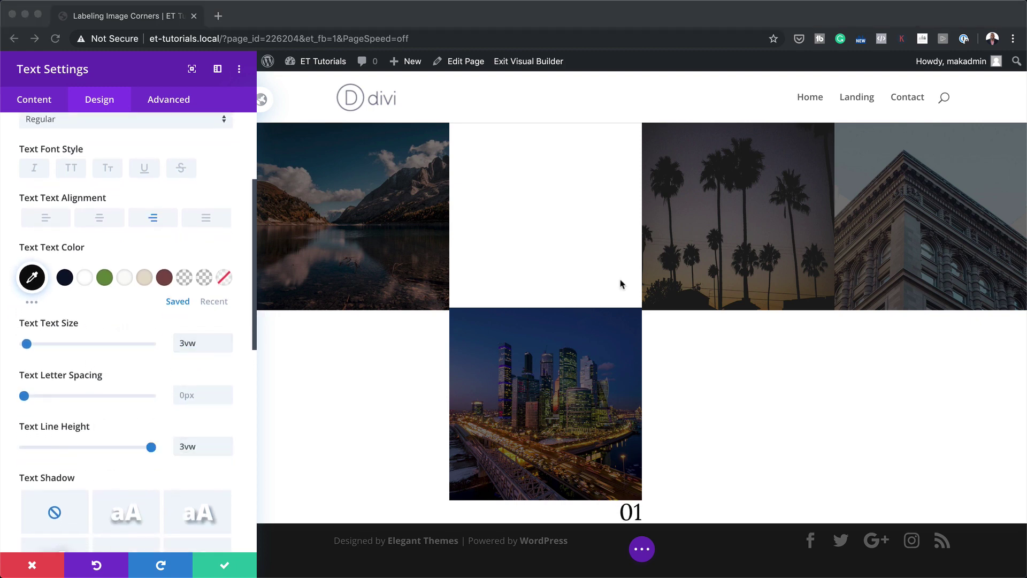
- Set the width of the 01 label's text module to 7vw
{"action": "scroll", "coordinate": [153, 335], "scroll_direction": "down", "scroll_amount": 10}
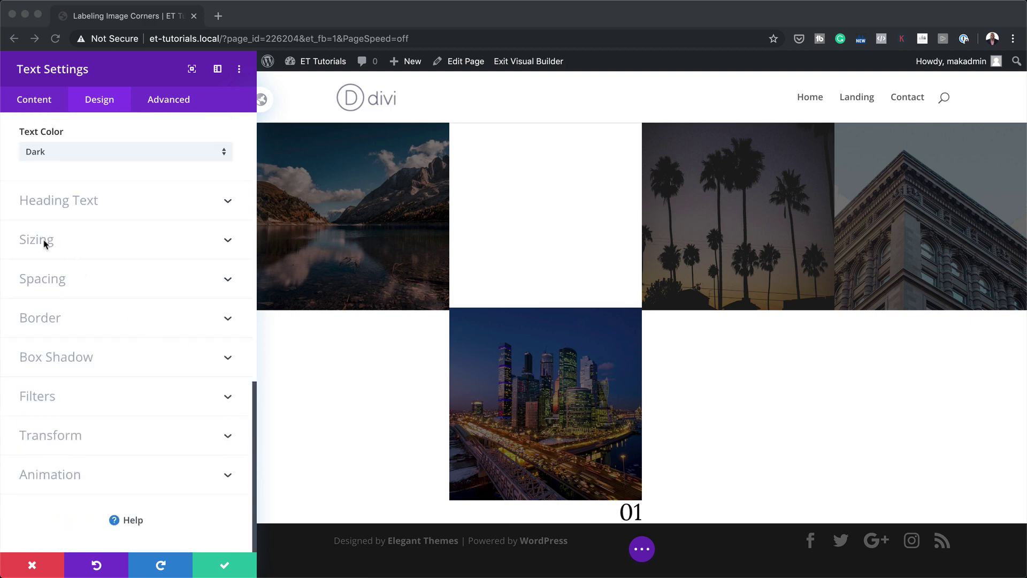
{"action": "left_click", "coordinate": [45, 242]}
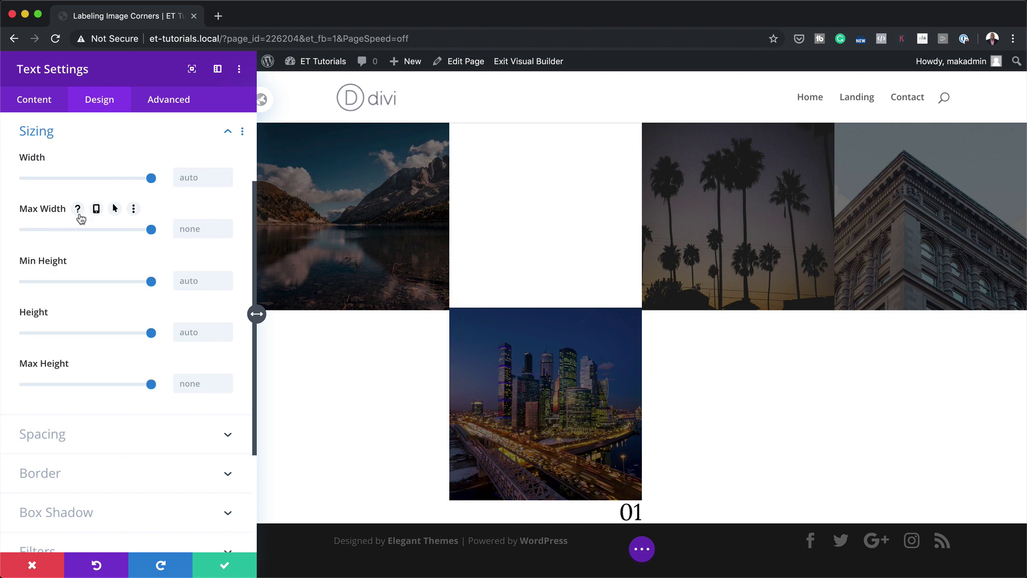
{"action": "left_click", "coordinate": [184, 177]}
{"action": "type", "text": "7vw"}
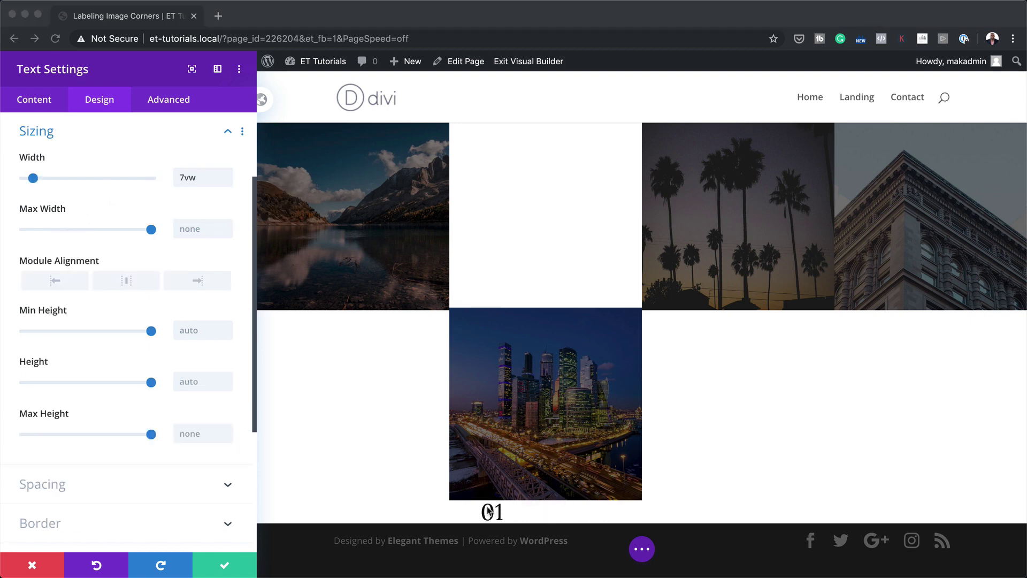
- Give the 01 label's text module 0.5vw top, 2.5vw bottom and 0.9vw right padding
{"action": "scroll", "coordinate": [89, 473], "scroll_direction": "down", "scroll_amount": 3}
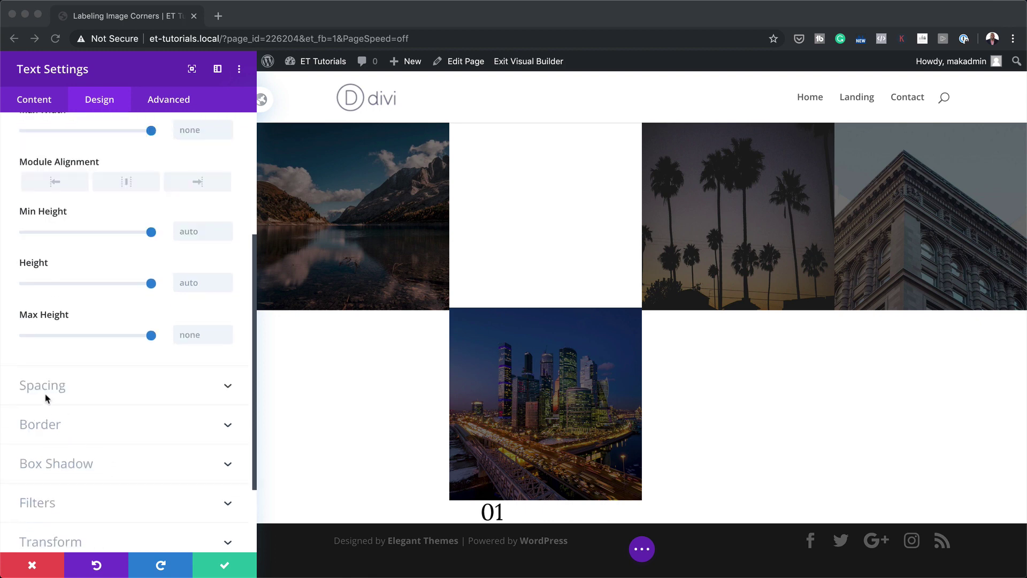
{"action": "left_click", "coordinate": [45, 389]}
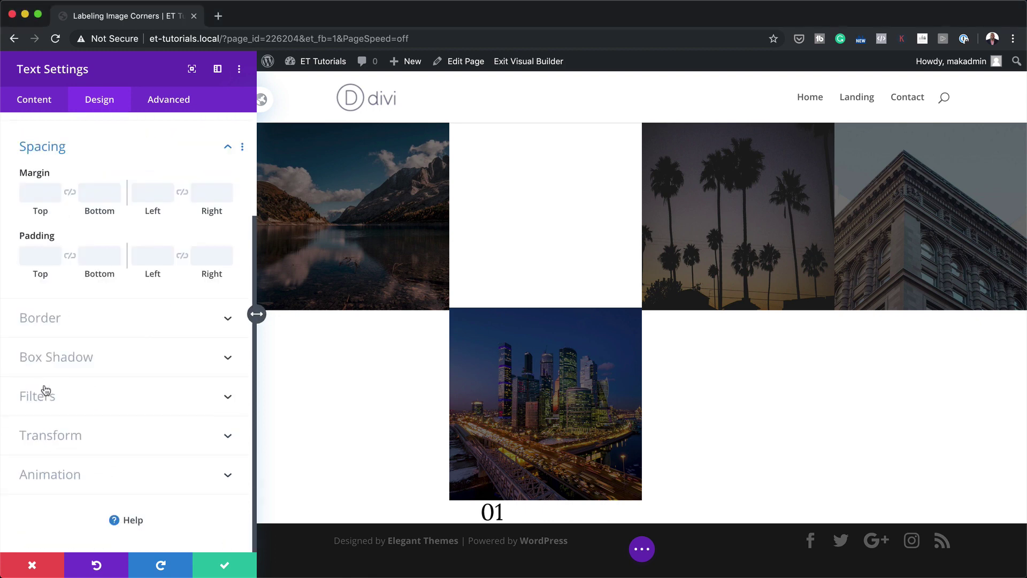
{"action": "left_click", "coordinate": [31, 258]}
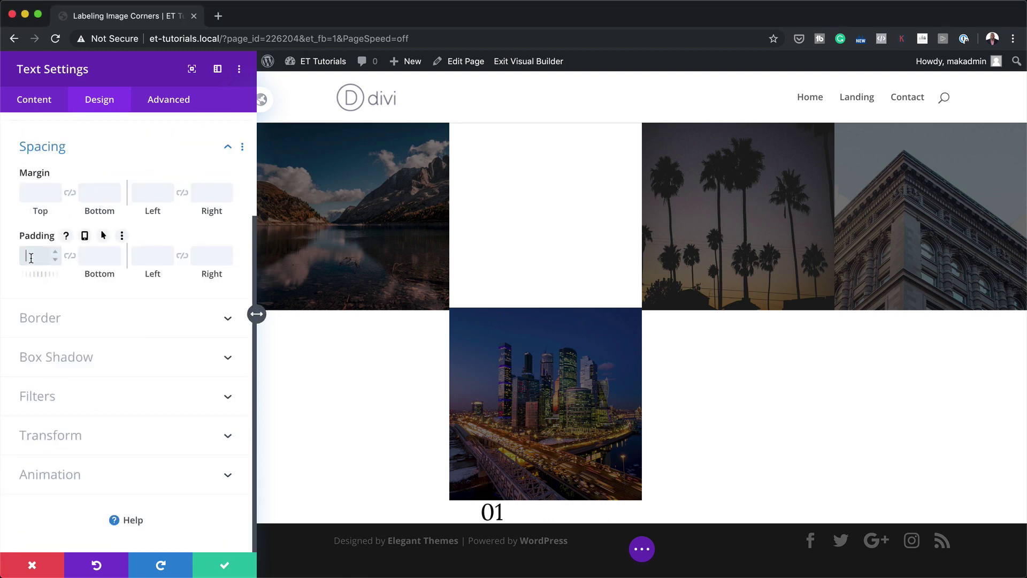
{"action": "type", "text": "0.5vw"}
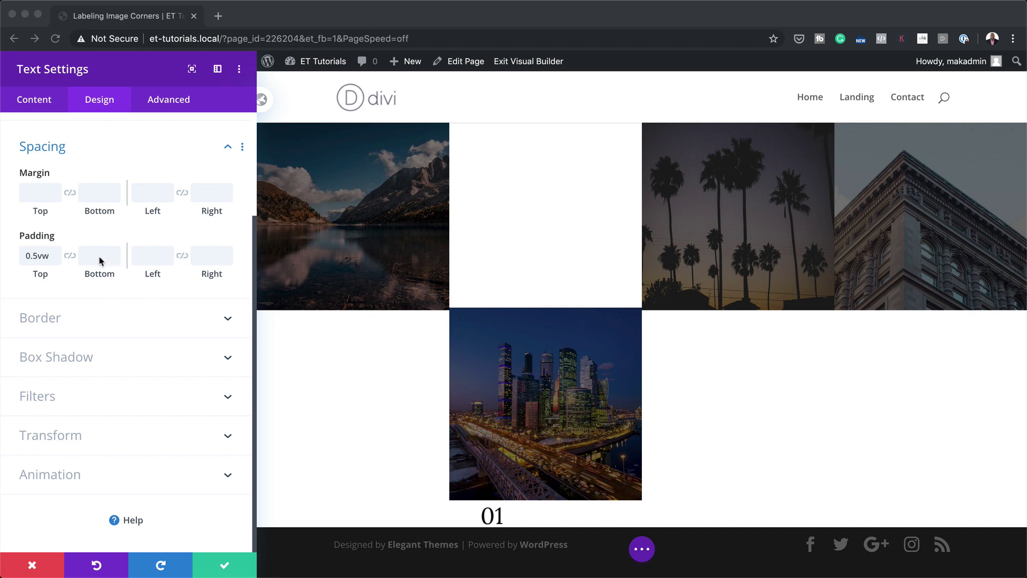
{"action": "left_click", "coordinate": [82, 257]}
{"action": "type", "text": "2.5vw"}
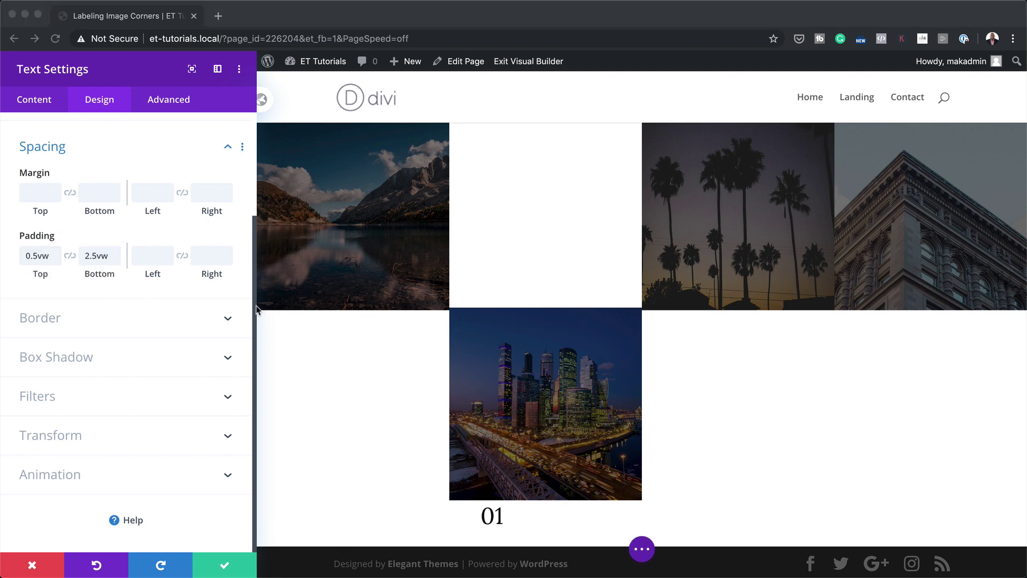
{"action": "left_click", "coordinate": [225, 261]}
{"action": "type", "text": "0.9vw"}
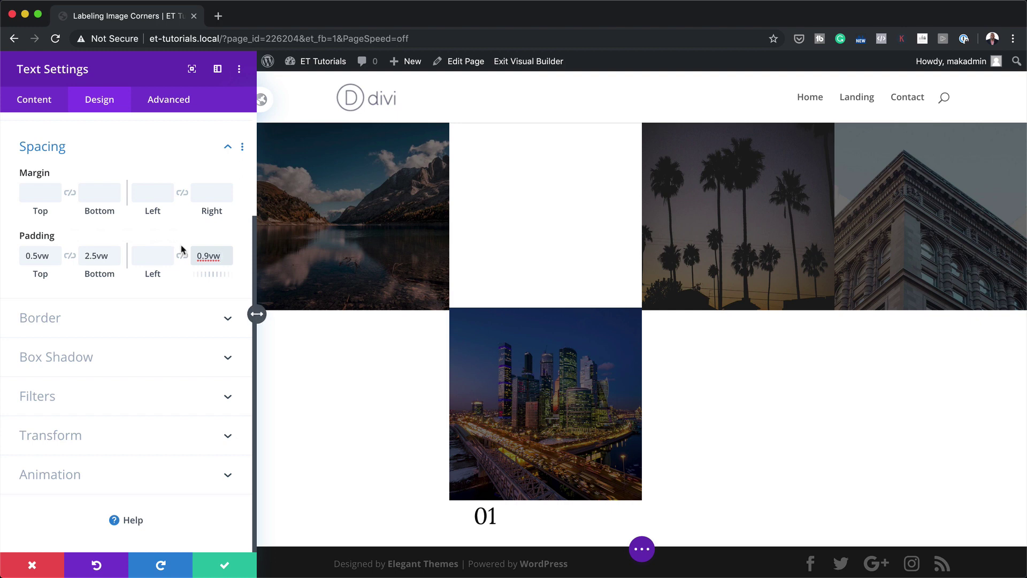
- Set the Z index of the 01 label's text module to 99
{"action": "left_click", "coordinate": [173, 104]}
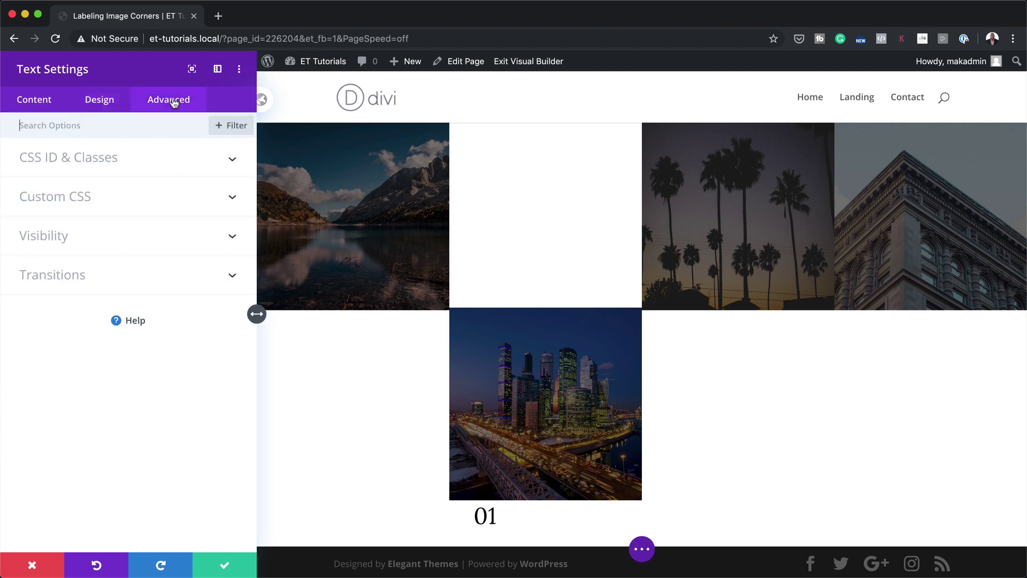
{"action": "left_click", "coordinate": [87, 241]}
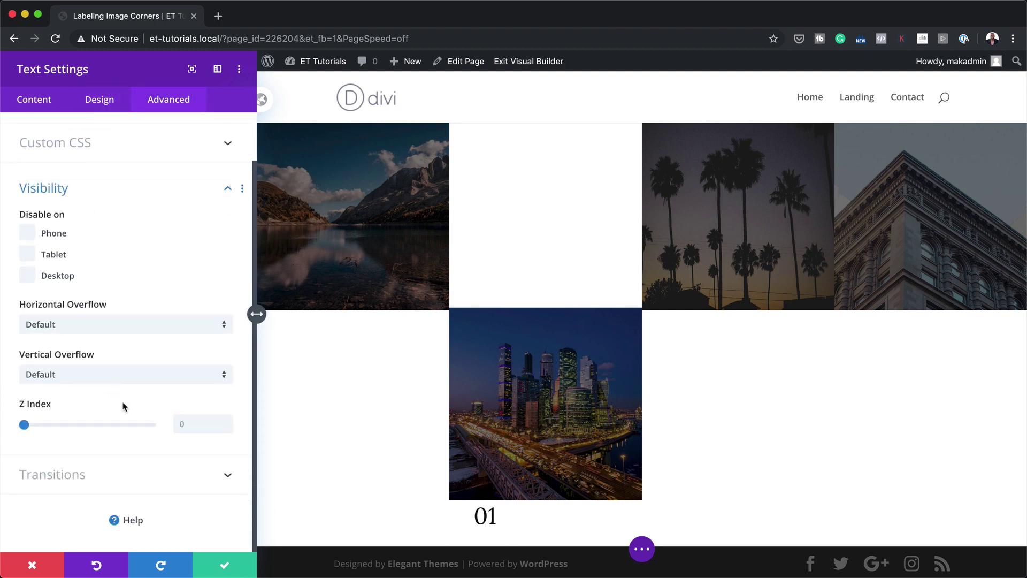
{"action": "left_click", "coordinate": [199, 431]}
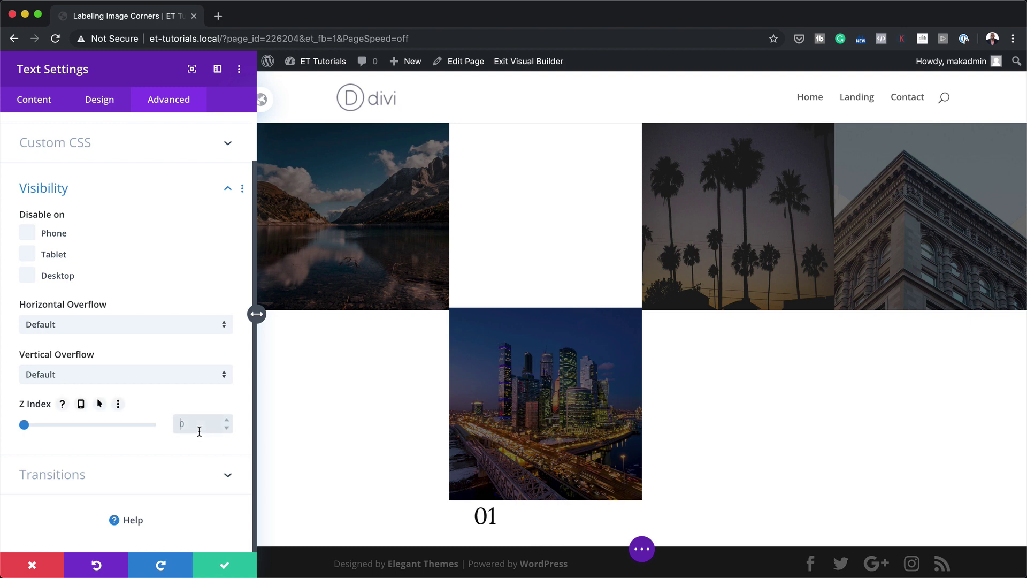
{"action": "type", "text": "99"}
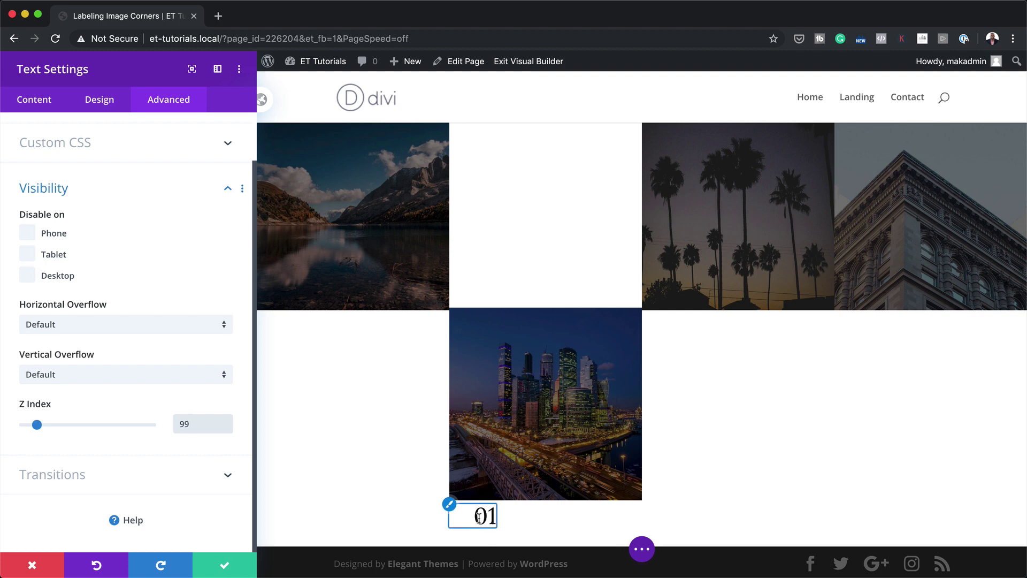
- Set the 01 label's text font weight to Bold and save the text module's settings
{"action": "scroll", "coordinate": [166, 422], "scroll_direction": "up", "scroll_amount": 2}
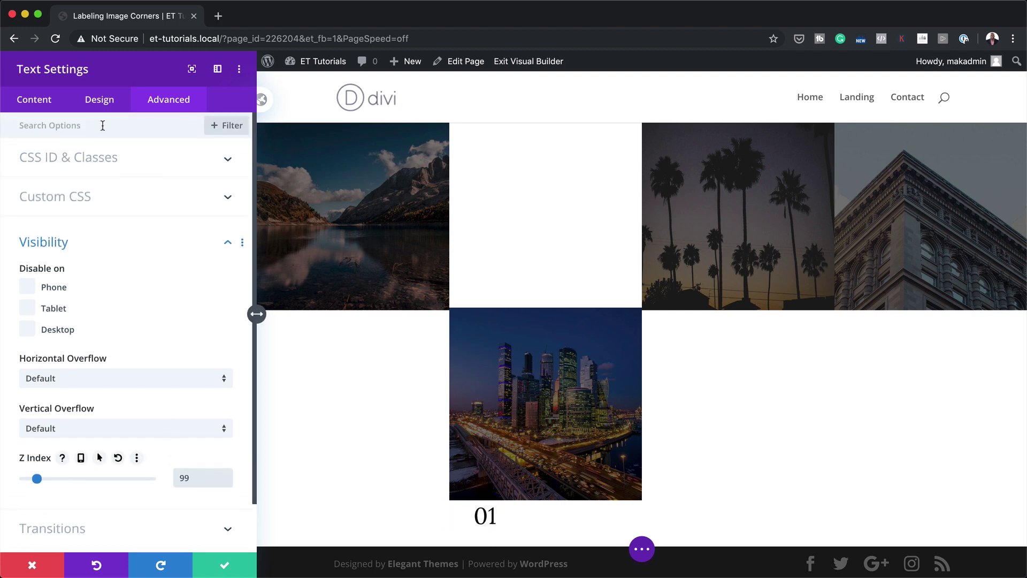
{"action": "left_click", "coordinate": [111, 102]}
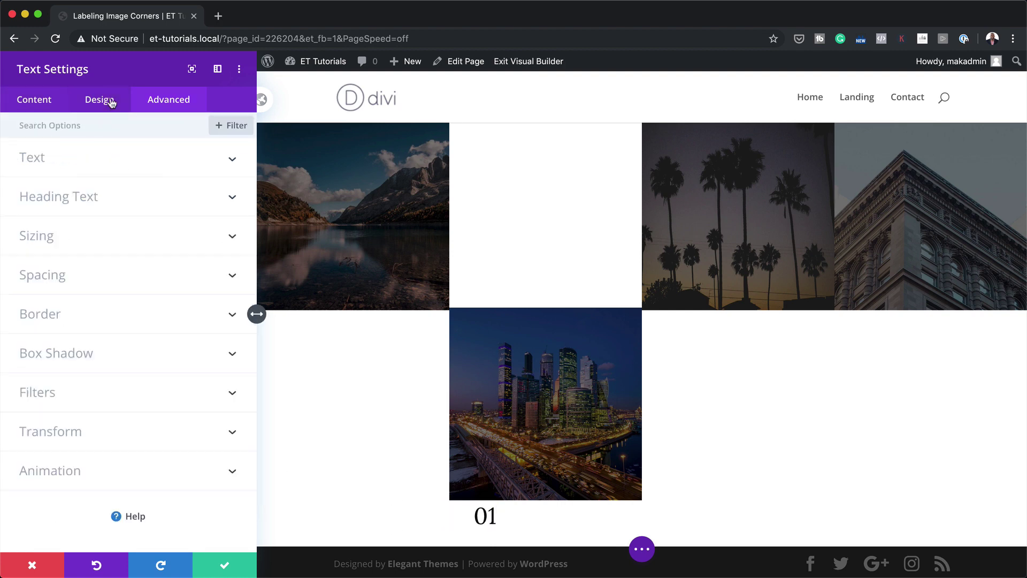
{"action": "left_click", "coordinate": [62, 162]}
{"action": "left_click", "coordinate": [70, 305]}
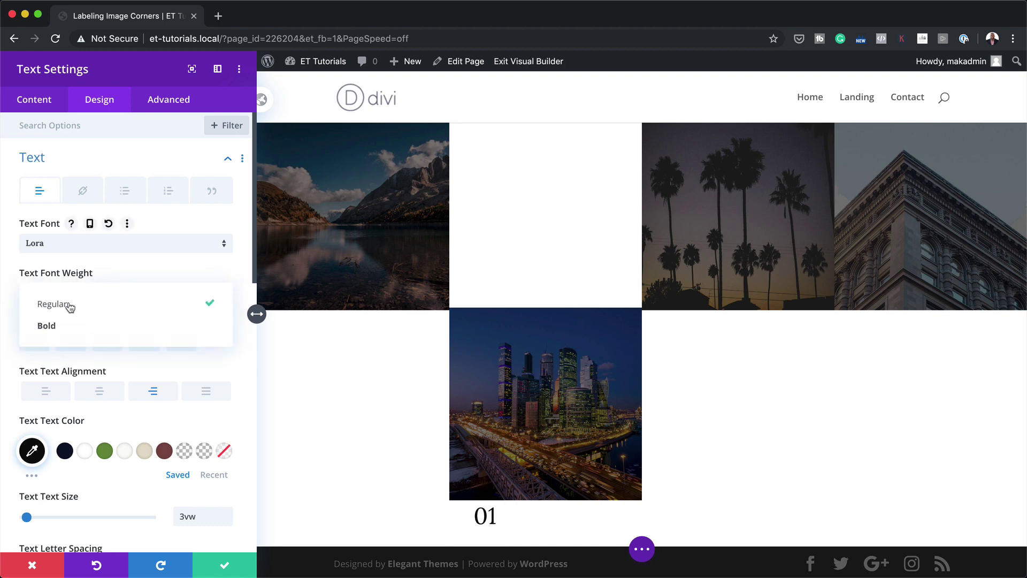
{"action": "left_click", "coordinate": [69, 327]}
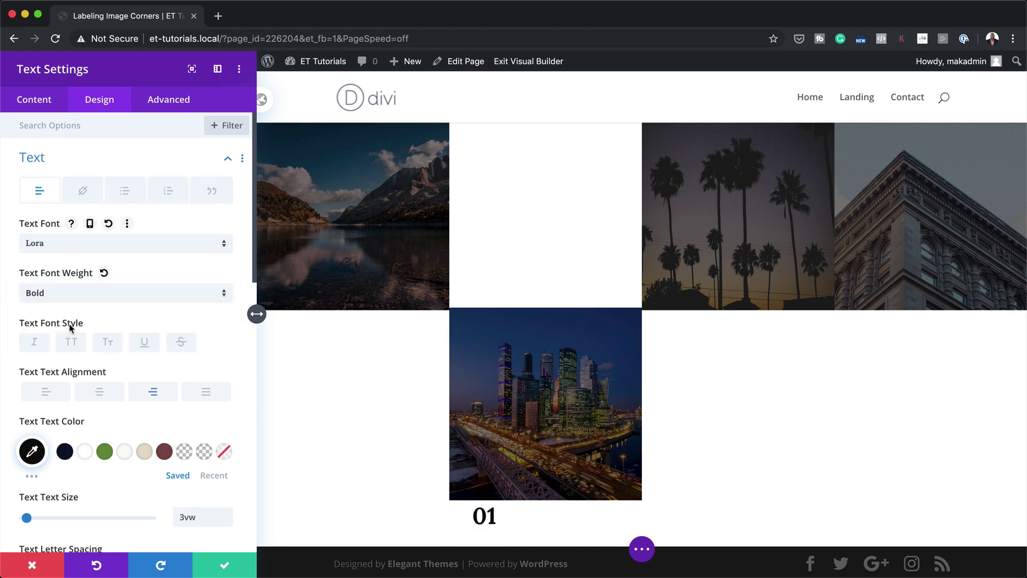
{"action": "left_click", "coordinate": [224, 564]}
- Duplicate the 01 text module below the city image three times
{"action": "scroll", "coordinate": [425, 438], "scroll_direction": "down", "scroll_amount": 3}
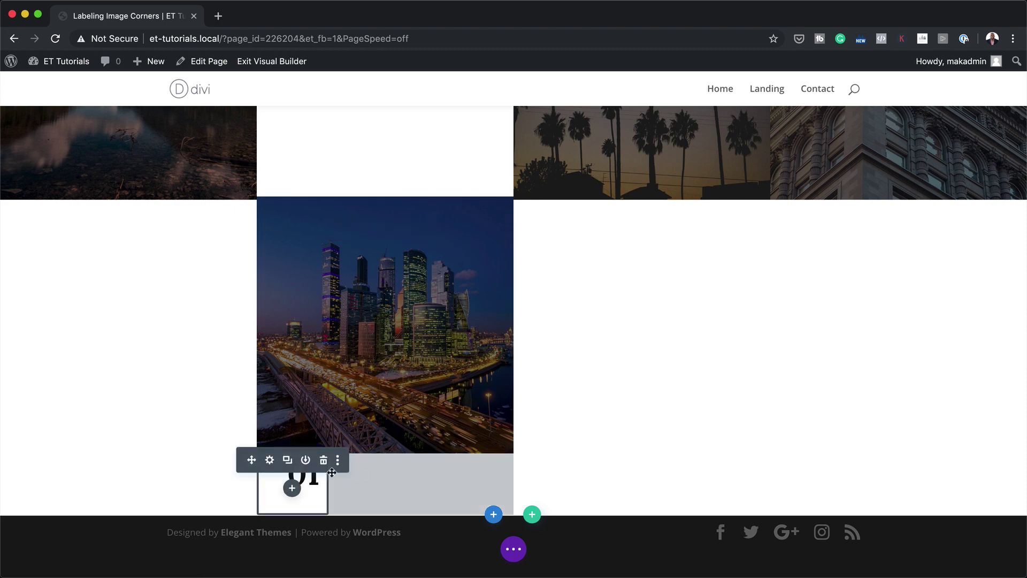
{"action": "left_click", "coordinate": [288, 460]}
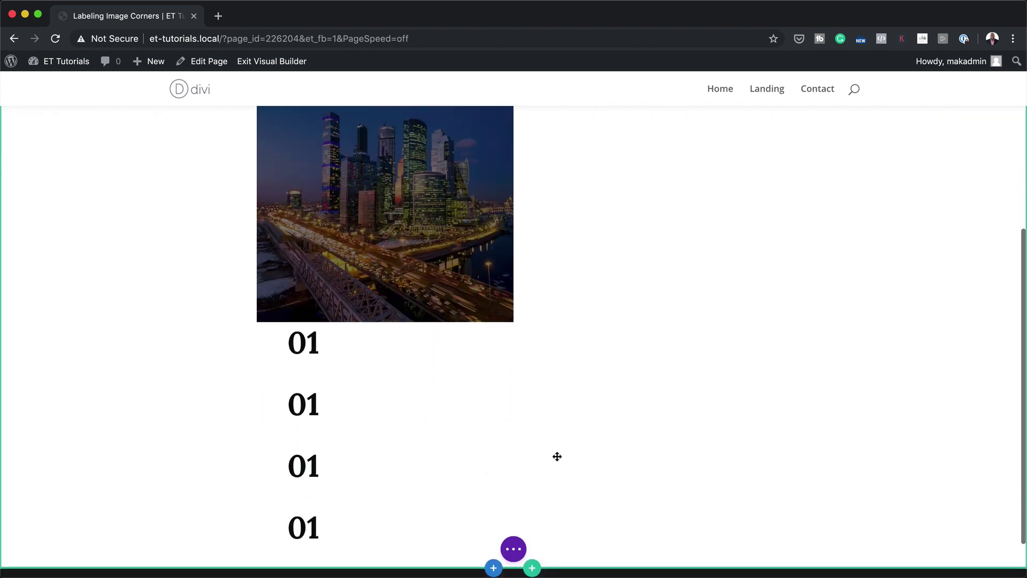
{"action": "left_click_drag", "start_coordinate": [532, 428], "coordinate": [556, 429]}
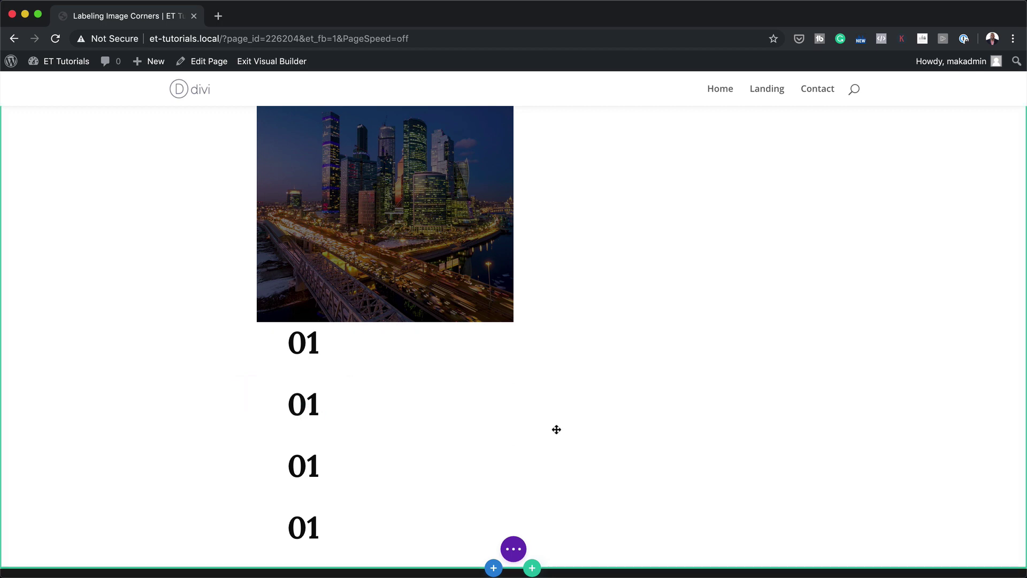
{"action": "scroll", "coordinate": [615, 409], "scroll_direction": "up", "scroll_amount": 4}
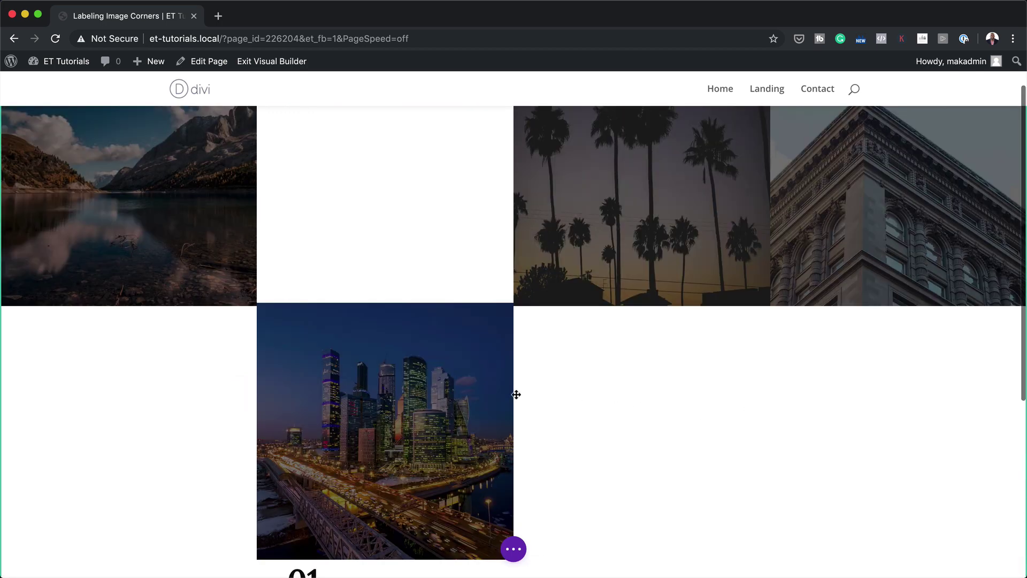
{"action": "scroll", "coordinate": [323, 427], "scroll_direction": "down", "scroll_amount": 2}
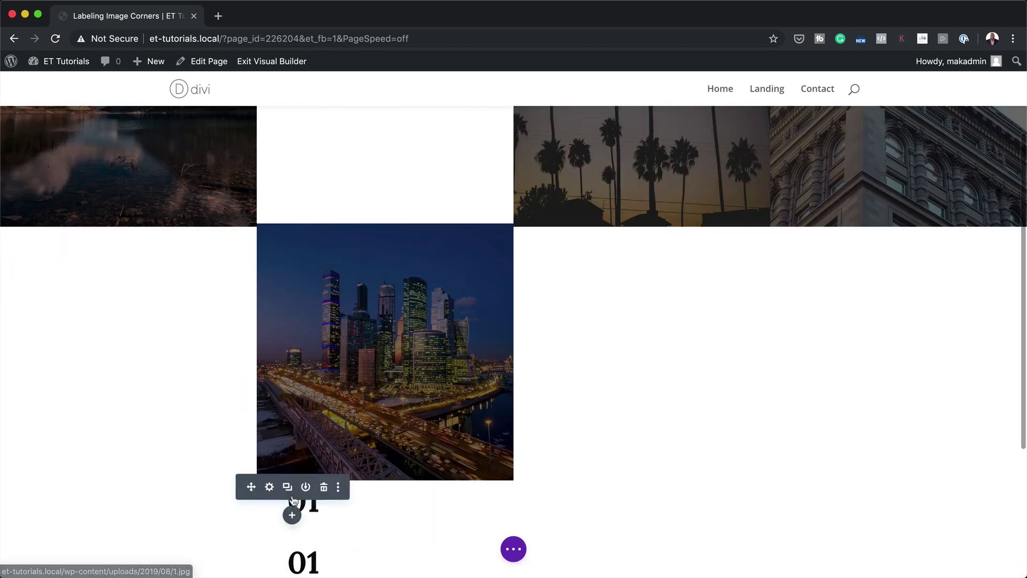
{"action": "scroll", "coordinate": [293, 500], "scroll_direction": "down", "scroll_amount": 5}
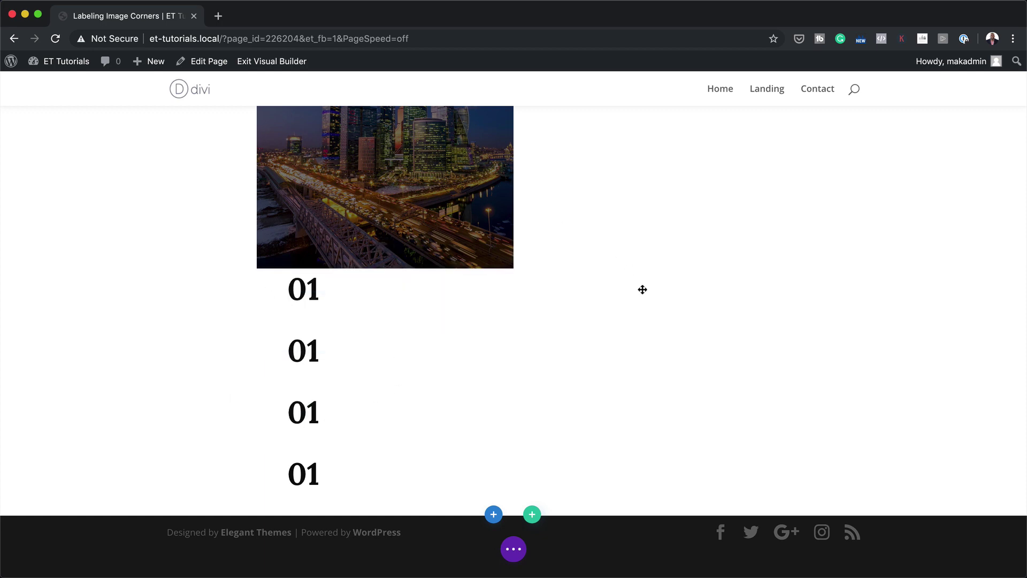
{"action": "scroll", "coordinate": [642, 290], "scroll_direction": "up", "scroll_amount": 3}
{"action": "scroll", "coordinate": [650, 309], "scroll_direction": "down", "scroll_amount": 4}
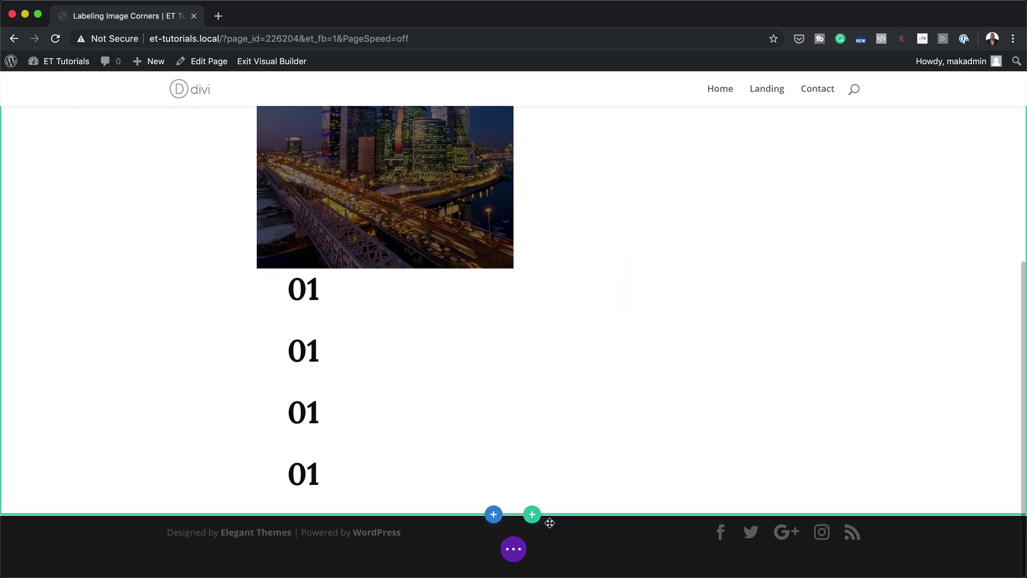
- In wireframe view, move text modules below the first and third columns' images and above the fourth column's image, and return to desktop view
{"action": "left_click", "coordinate": [514, 549]}
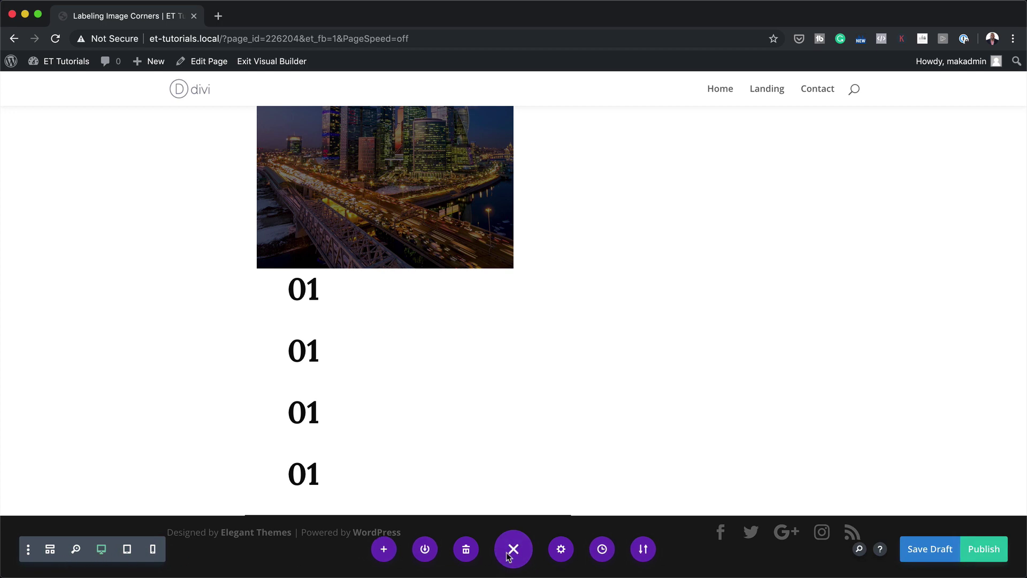
{"action": "left_click", "coordinate": [50, 550]}
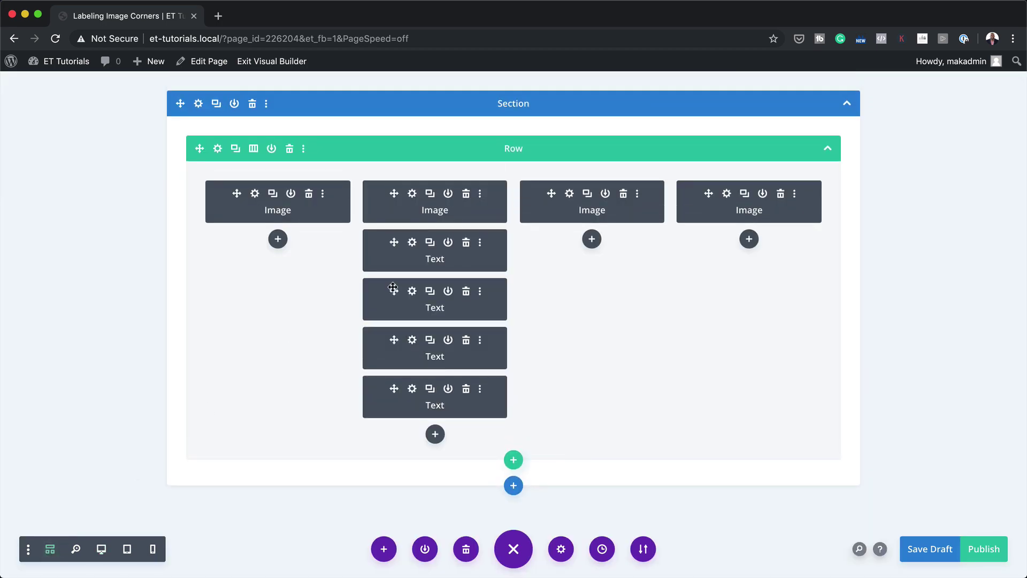
{"action": "left_click_drag", "start_coordinate": [394, 242], "coordinate": [256, 246]}
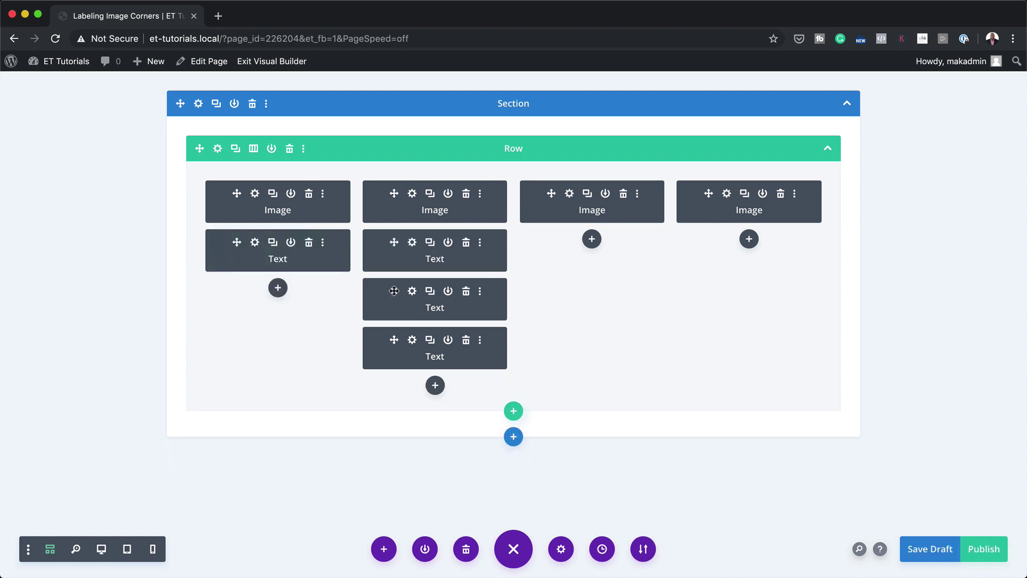
{"action": "left_click_drag", "start_coordinate": [394, 291], "coordinate": [588, 253]}
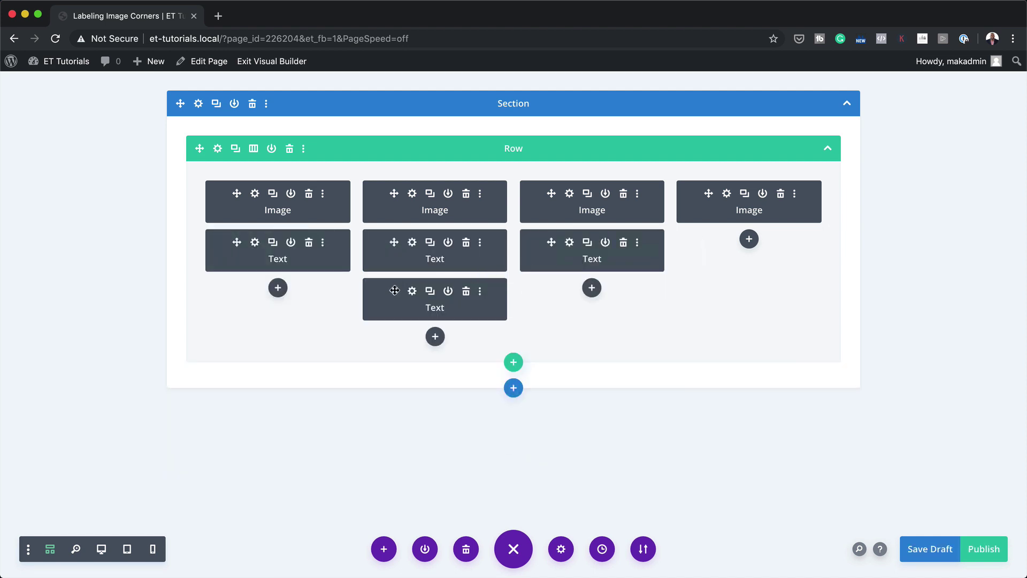
{"action": "mouse_move", "coordinate": [394, 291]}
{"action": "left_mouse_down"}
{"action": "mouse_move", "coordinate": [709, 244]}
{"action": "mouse_move", "coordinate": [695, 229]}
{"action": "mouse_move", "coordinate": [704, 191]}
{"action": "left_mouse_up"}
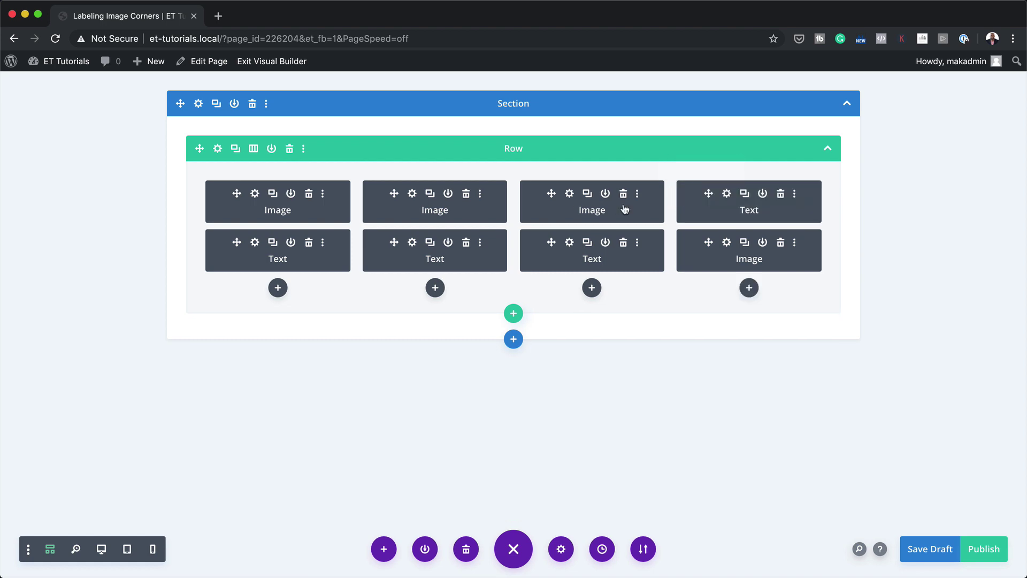
{"action": "left_click", "coordinate": [102, 551]}
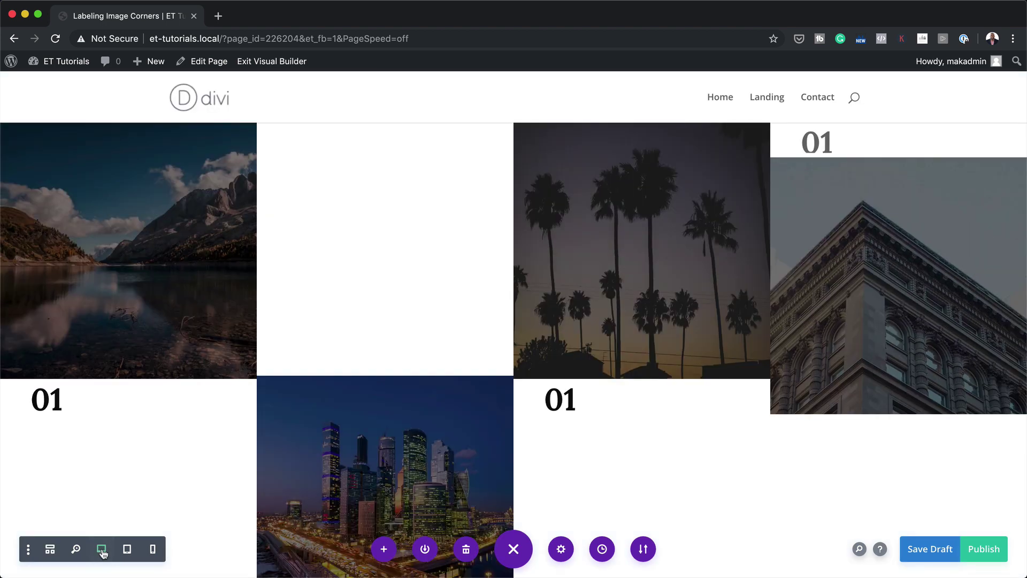
{"action": "scroll", "coordinate": [128, 495], "scroll_direction": "down", "scroll_amount": 5}
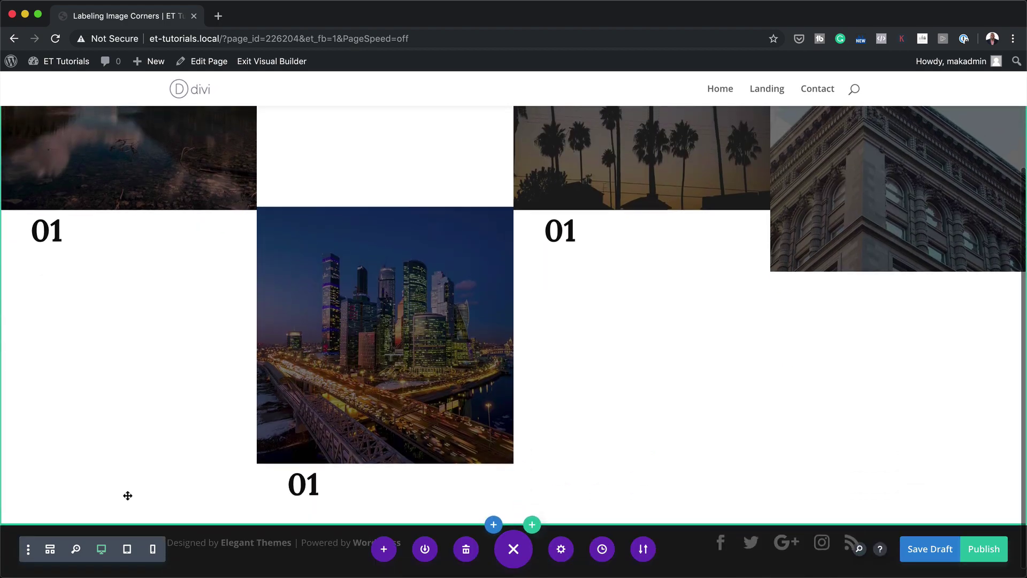
{"action": "scroll", "coordinate": [127, 496], "scroll_direction": "up", "scroll_amount": 5}
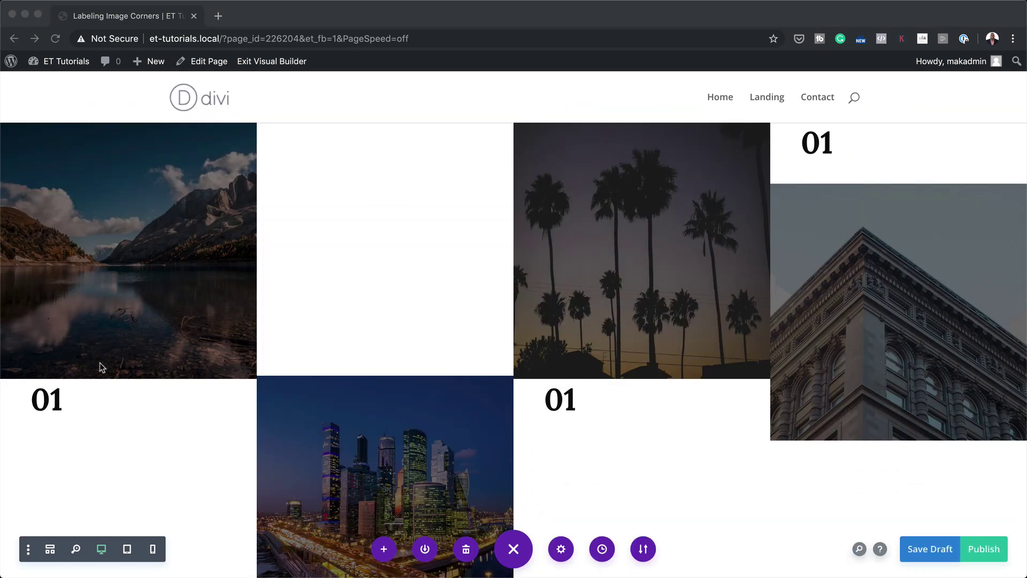
- Give the first column's 01 text module a top margin of -5.9vw
{"action": "left_click", "coordinate": [107, 432]}
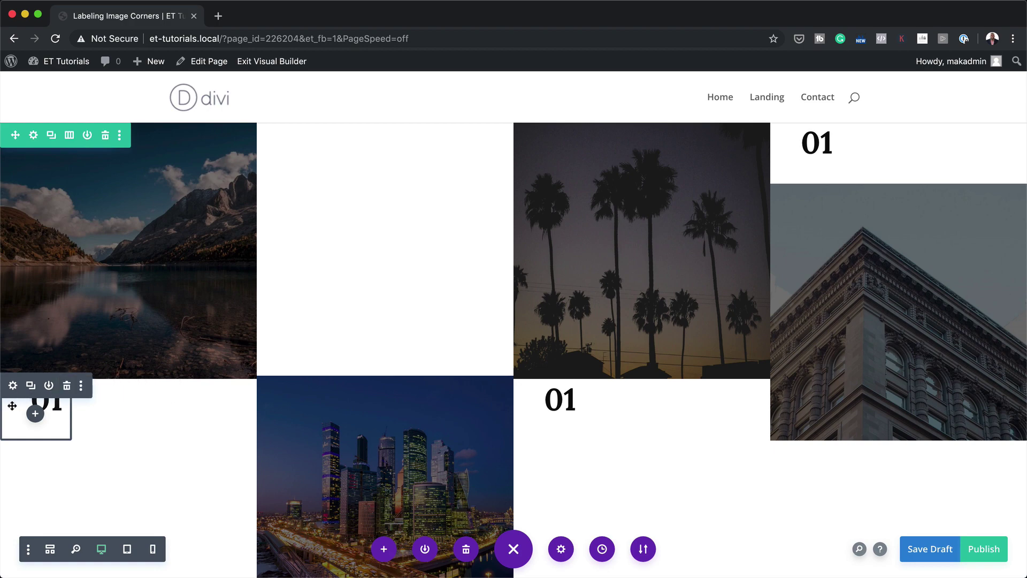
{"action": "left_click", "coordinate": [13, 385]}
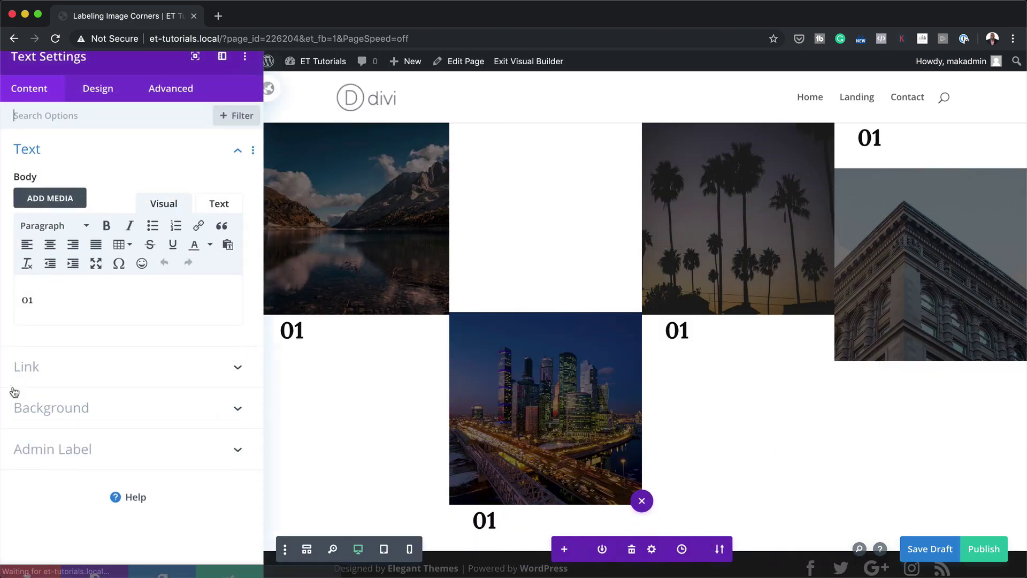
{"action": "left_click", "coordinate": [104, 105]}
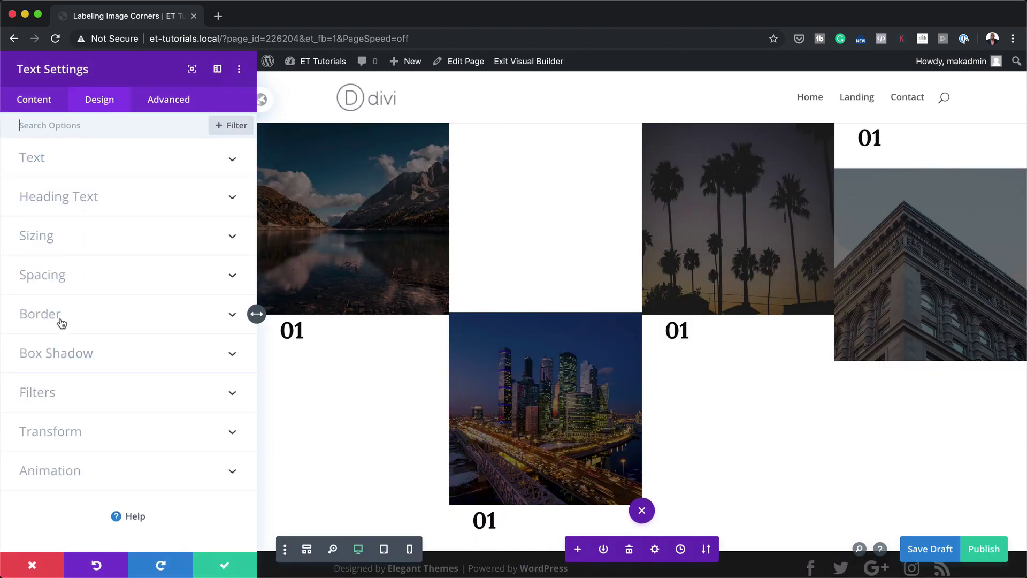
{"action": "left_click", "coordinate": [46, 279]}
{"action": "left_click", "coordinate": [42, 192]}
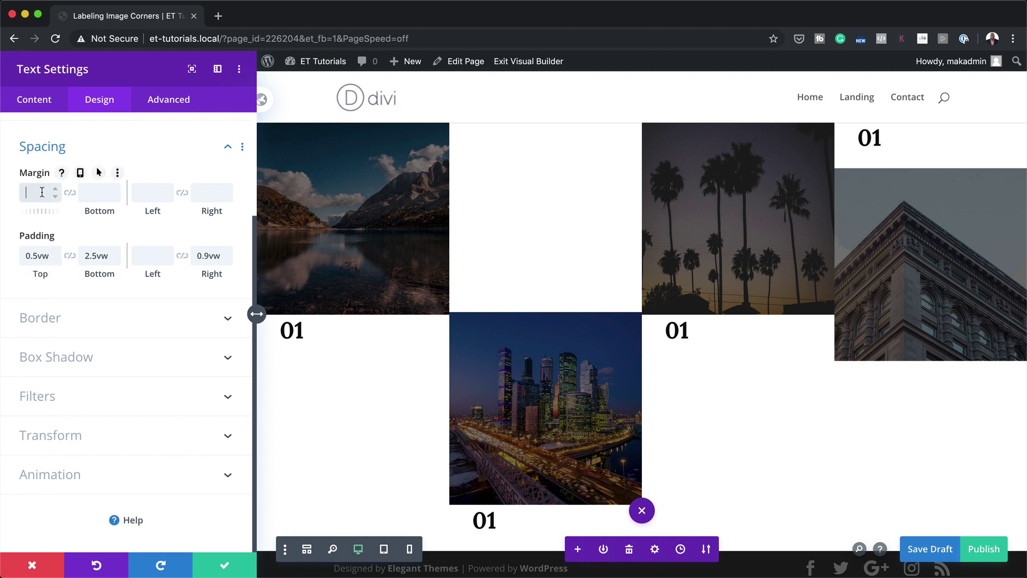
{"action": "type", "text": "-5.9vw"}
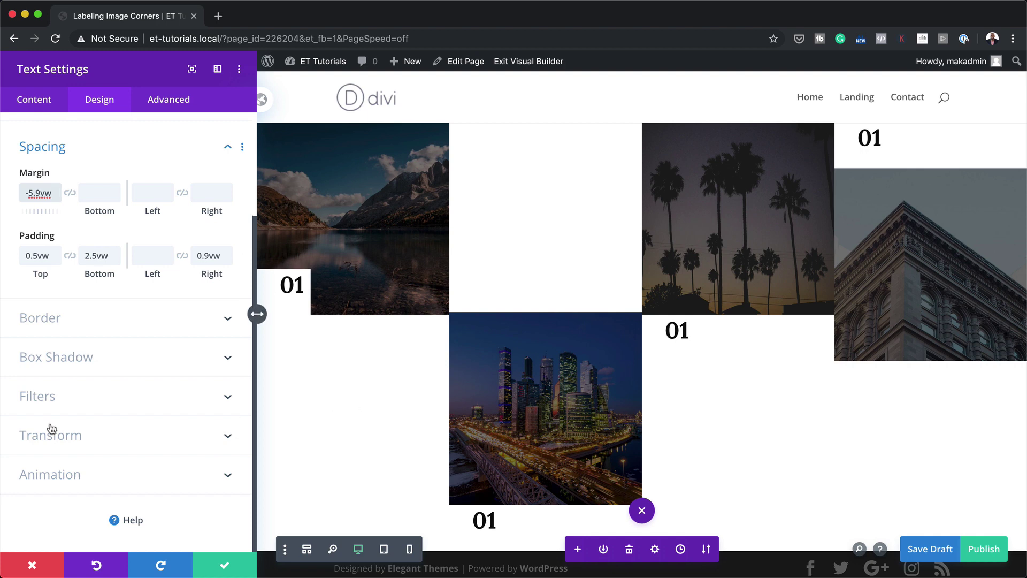
- Add the solid all-sides box shadow to the first column's label with 7vw horizontal and 5.9vw vertical position
{"action": "left_click", "coordinate": [63, 362]}
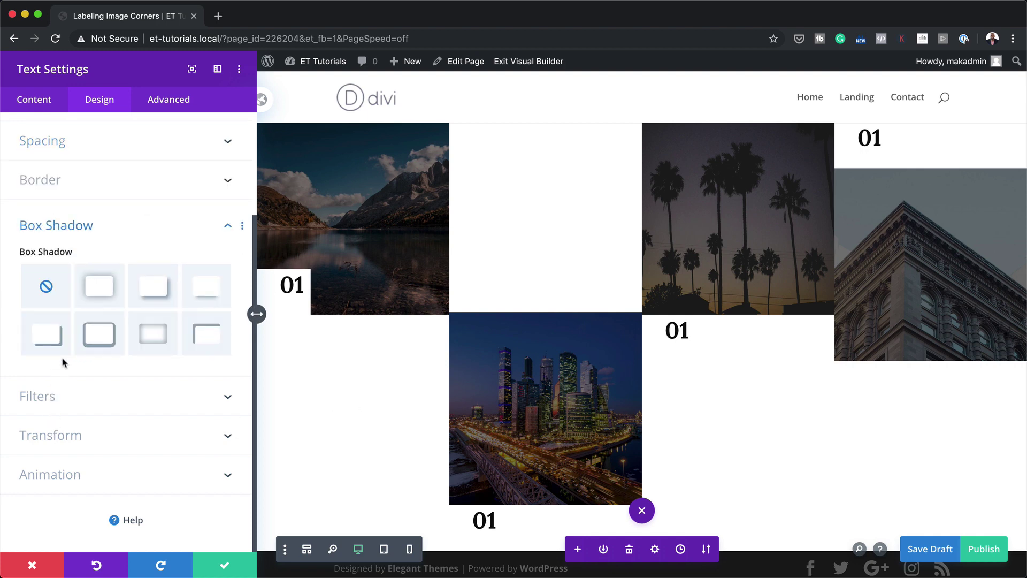
{"action": "left_click", "coordinate": [99, 334]}
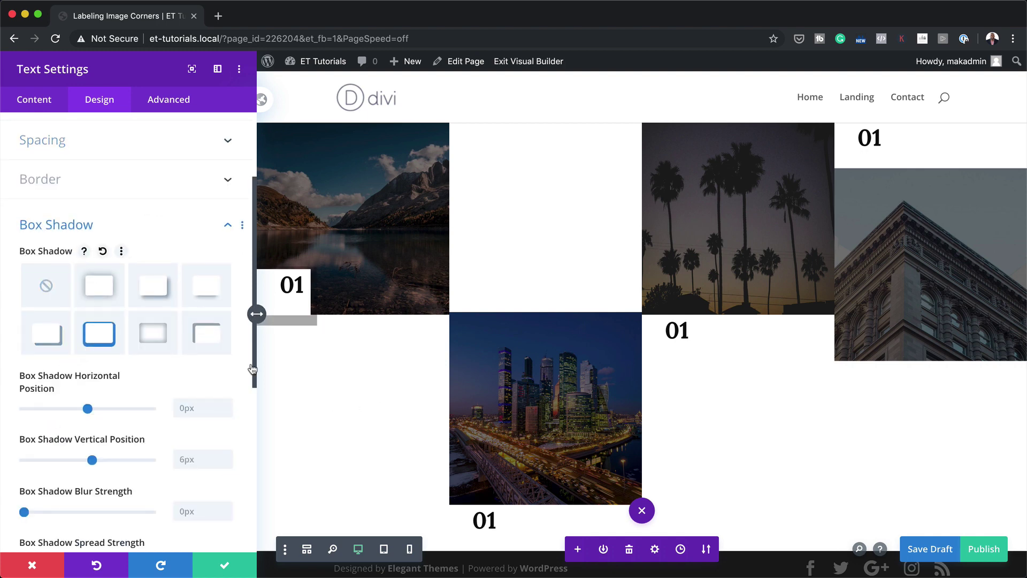
{"action": "left_click", "coordinate": [204, 408]}
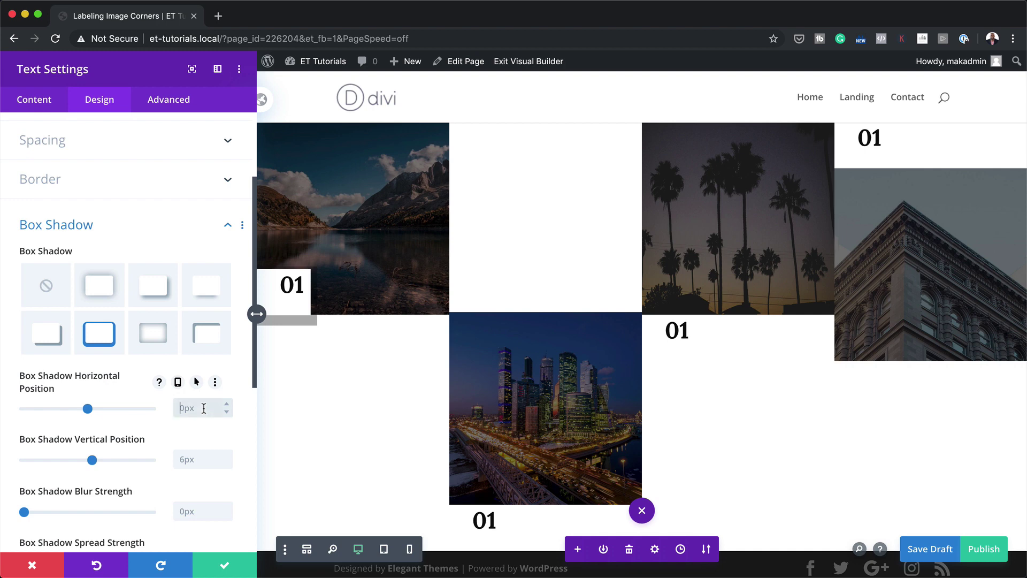
{"action": "type", "text": "7vw"}
{"action": "left_click", "coordinate": [183, 459]}
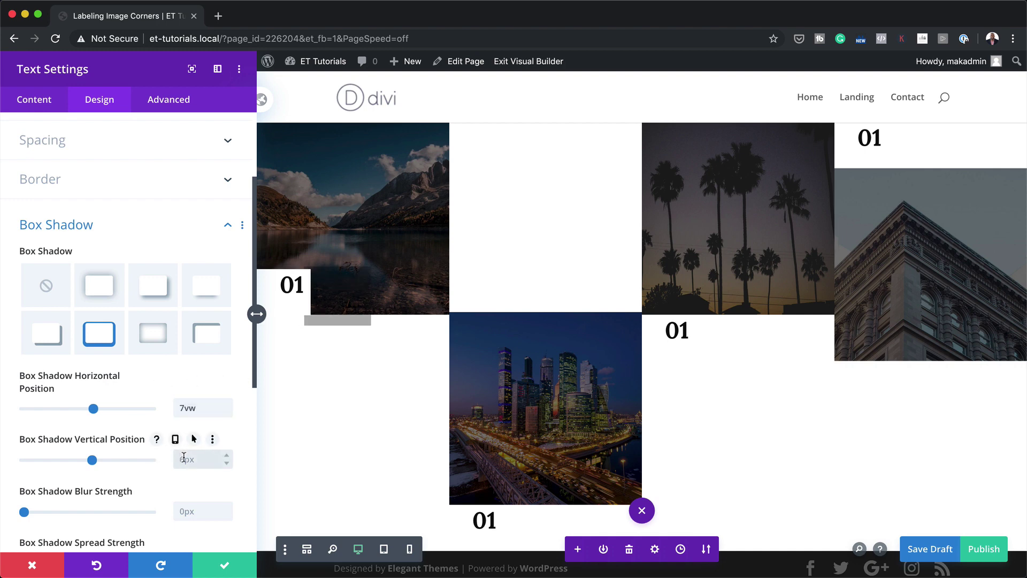
{"action": "type", "text": "5.9vw"}
- Set the first label's box shadow spread to -80px and its colour to rgba(35,50,255,0.94)
{"action": "scroll", "coordinate": [182, 427], "scroll_direction": "down", "scroll_amount": 4}
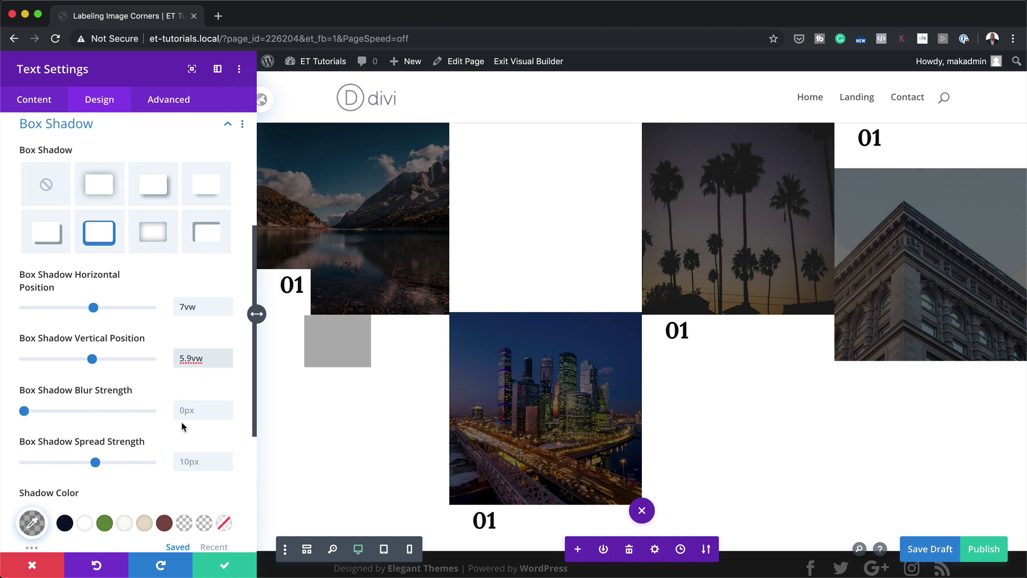
{"action": "left_click_drag", "start_coordinate": [94, 461], "coordinate": [3, 459]}
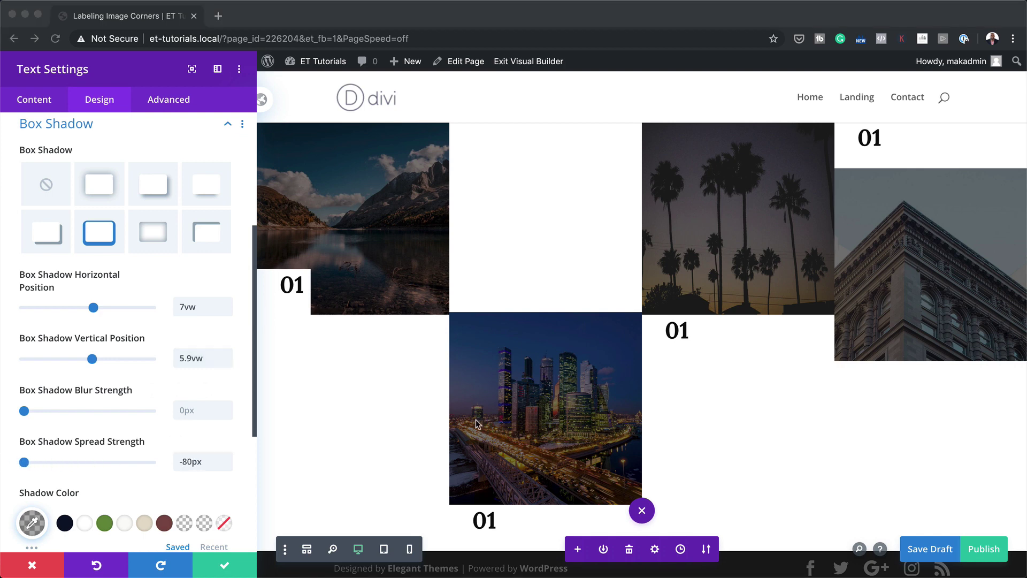
{"action": "scroll", "coordinate": [138, 458], "scroll_direction": "down", "scroll_amount": 4}
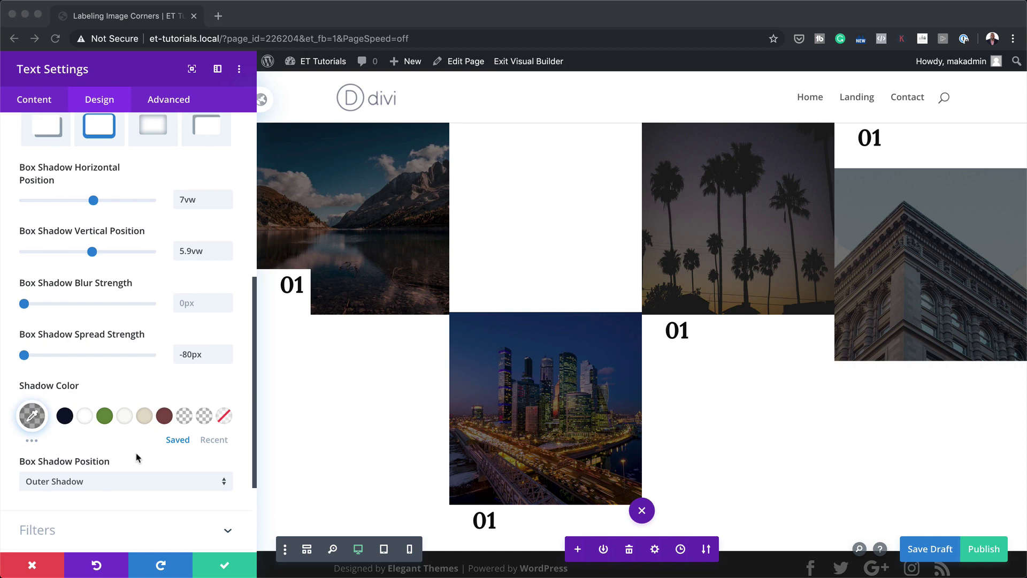
{"action": "left_click", "coordinate": [33, 416]}
{"action": "left_click", "coordinate": [32, 415]}
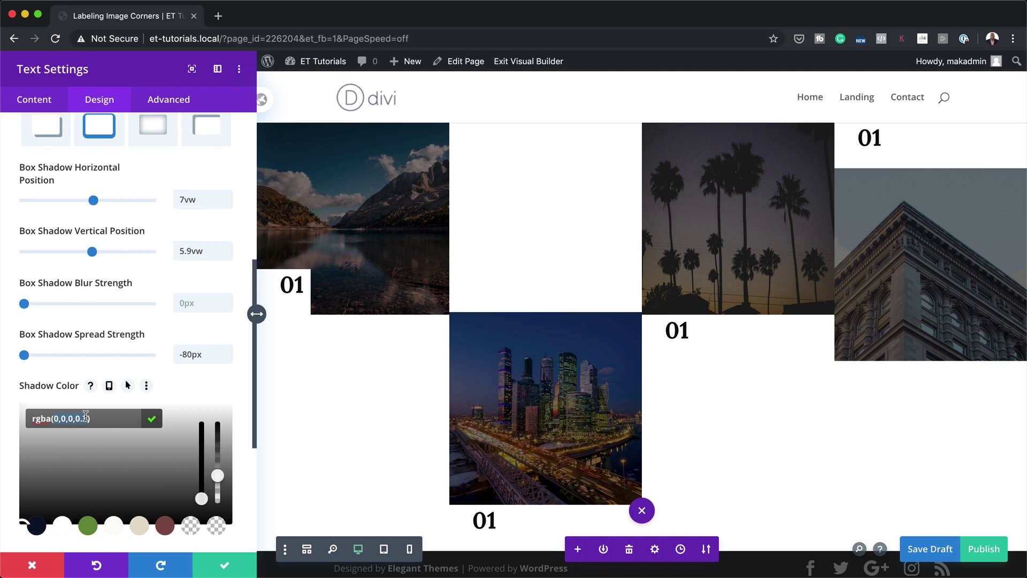
{"action": "type", "text": "35,50,255,0.94"}
- Set the spread strength of the first label's box shadow to 0px
{"action": "left_click", "coordinate": [188, 353]}
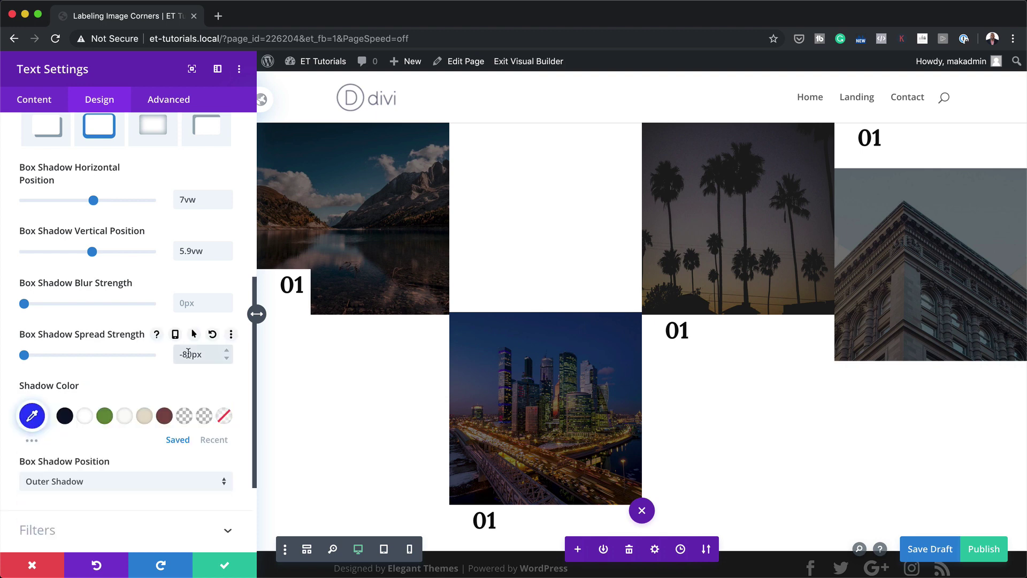
{"action": "left_click_drag", "start_coordinate": [188, 353], "coordinate": [172, 356]}
{"action": "key", "text": "BackSpace"}
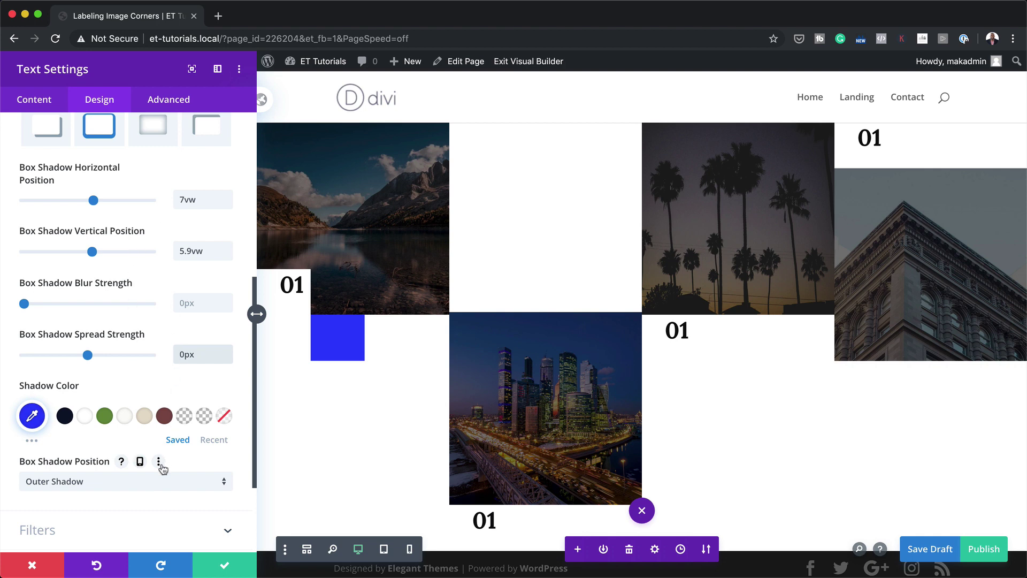
{"action": "scroll", "coordinate": [163, 469], "scroll_direction": "down", "scroll_amount": 1}
{"action": "scroll", "coordinate": [164, 469], "scroll_direction": "down", "scroll_amount": 2}
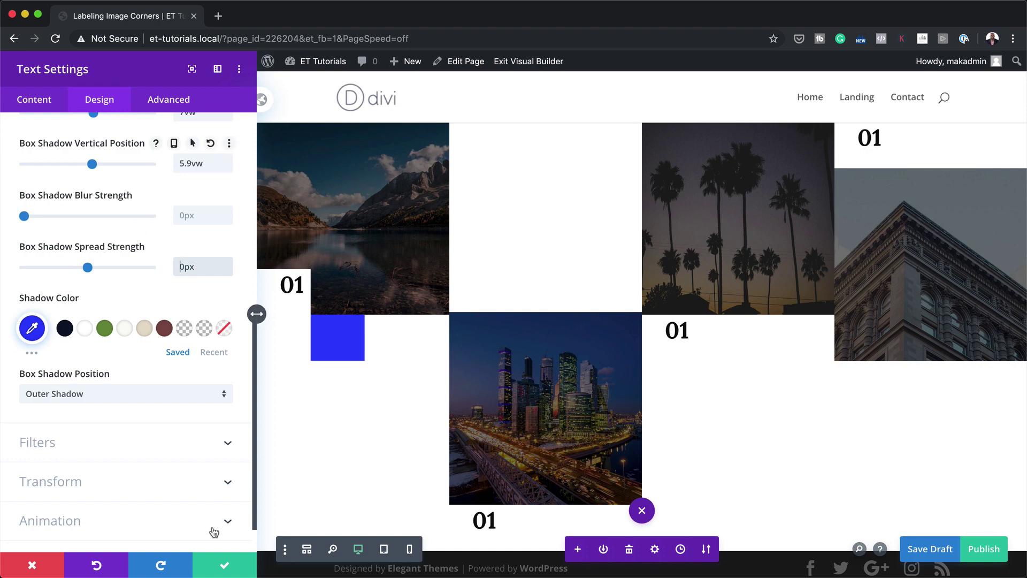
- Save the first label's settings and change the second column's label text to 02
{"action": "left_click", "coordinate": [225, 565]}
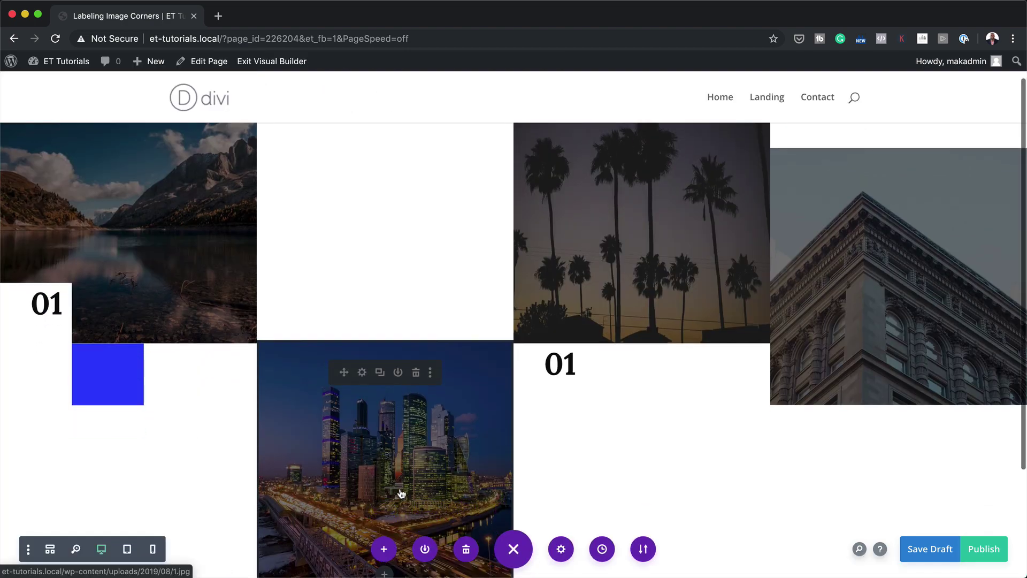
{"action": "scroll", "coordinate": [399, 488], "scroll_direction": "down", "scroll_amount": 5}
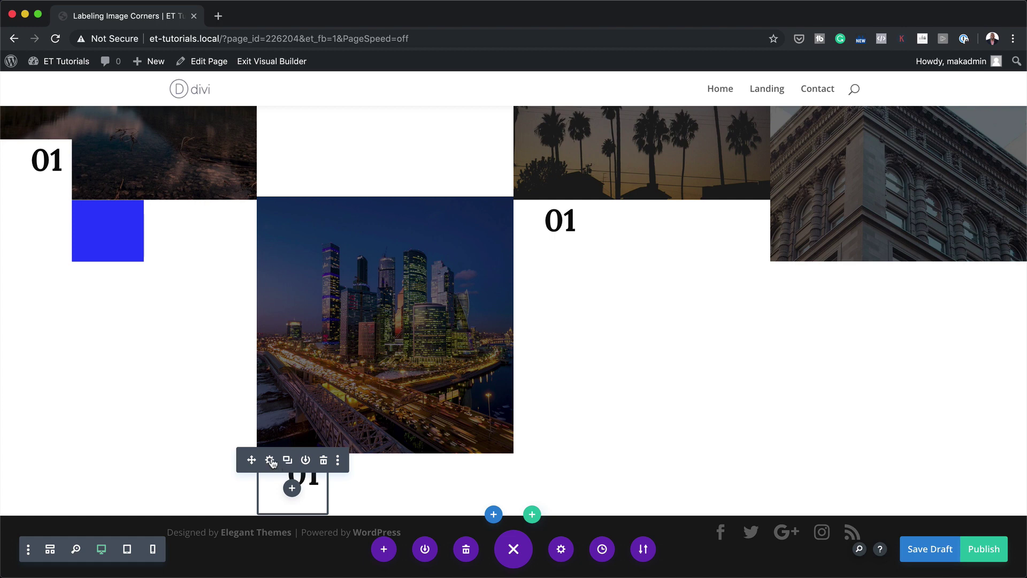
{"action": "left_click", "coordinate": [270, 460]}
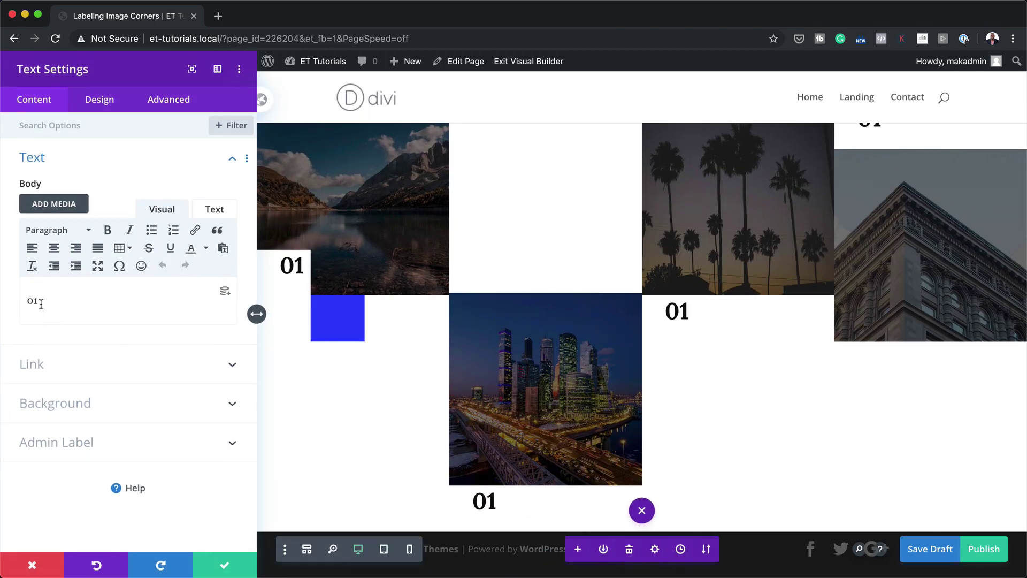
{"action": "key", "text": "BackSpace"}
{"action": "type", "text": "2"}
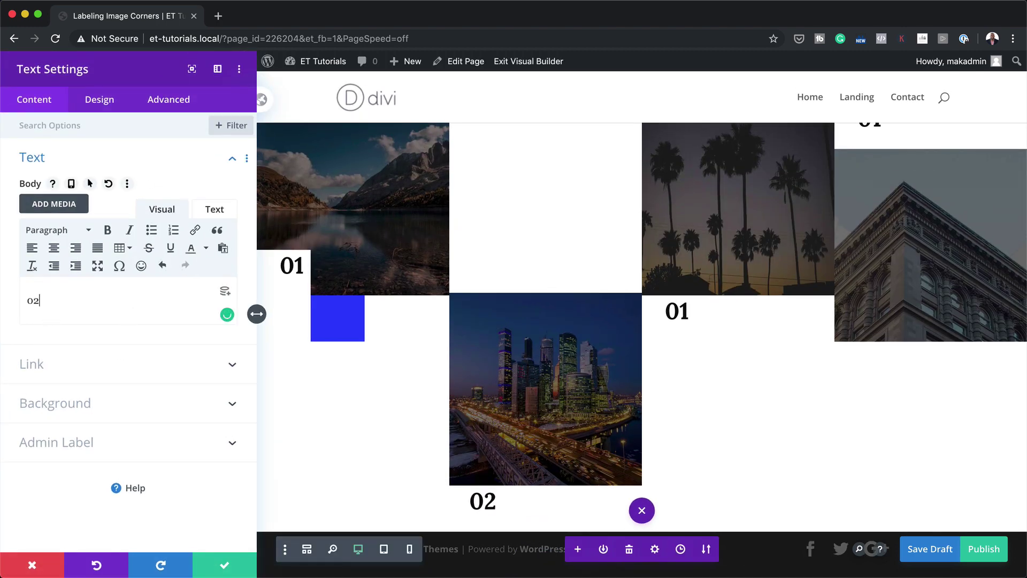
- Left-align the 02 label's text and set its module alignment to right
{"action": "left_click", "coordinate": [107, 103]}
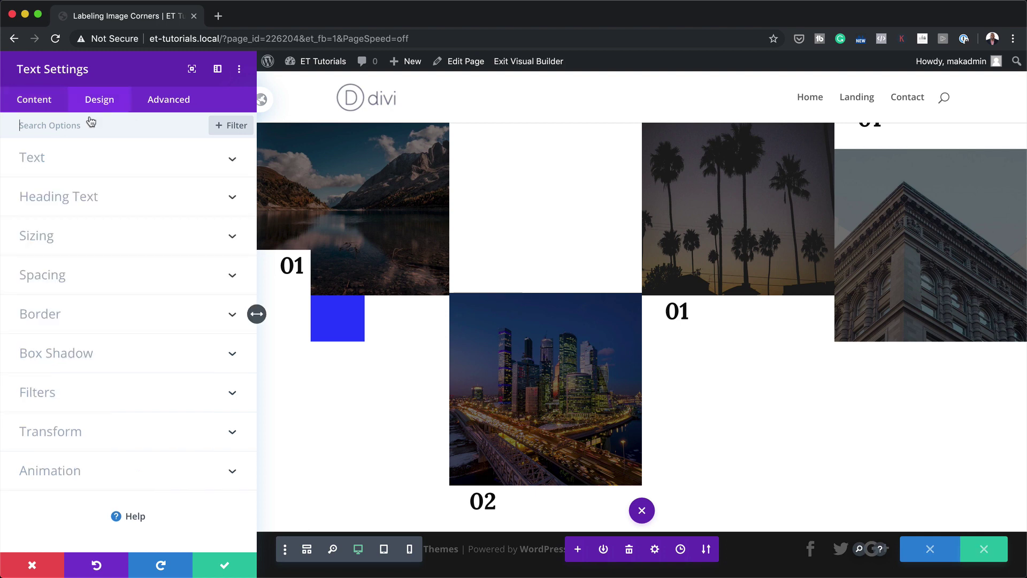
{"action": "left_click", "coordinate": [46, 159]}
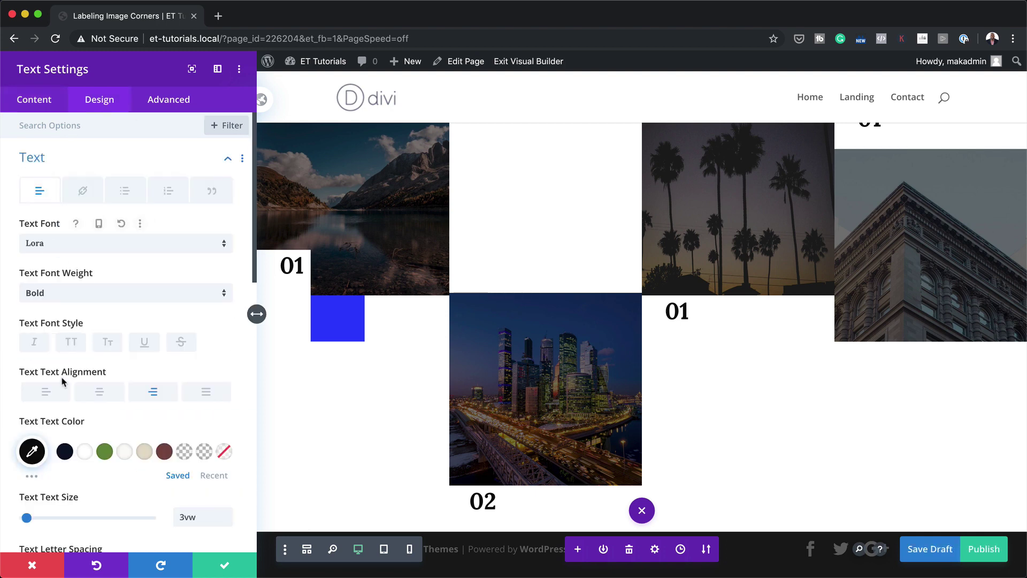
{"action": "left_click", "coordinate": [48, 393]}
{"action": "scroll", "coordinate": [128, 452], "scroll_direction": "down", "scroll_amount": 10}
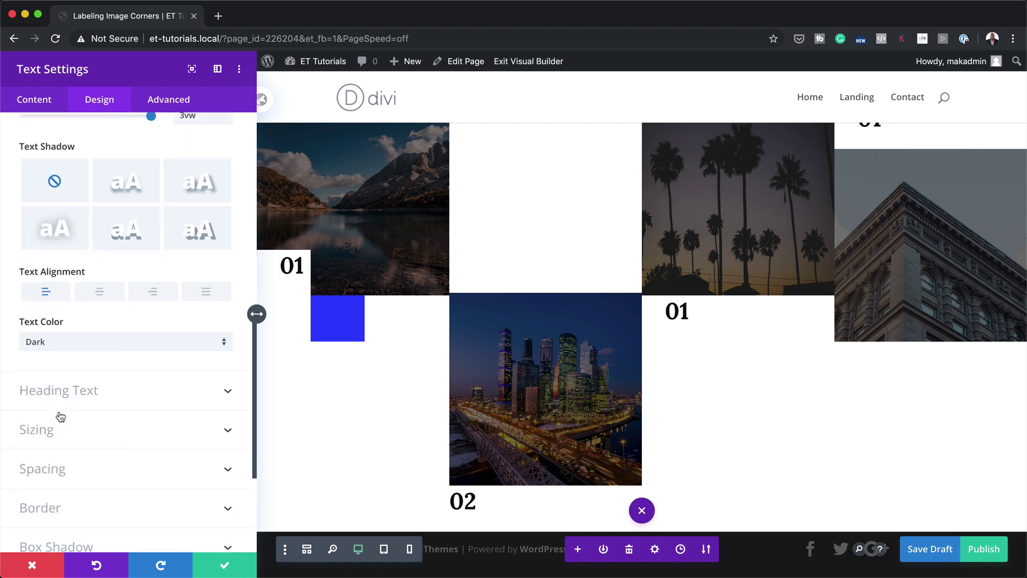
{"action": "left_click", "coordinate": [56, 431]}
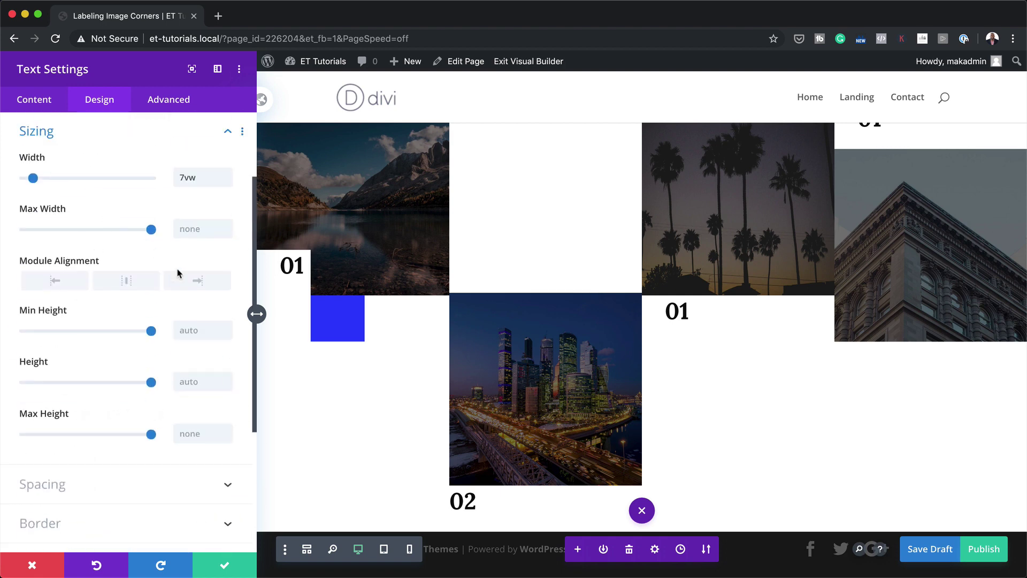
{"action": "left_click", "coordinate": [198, 281]}
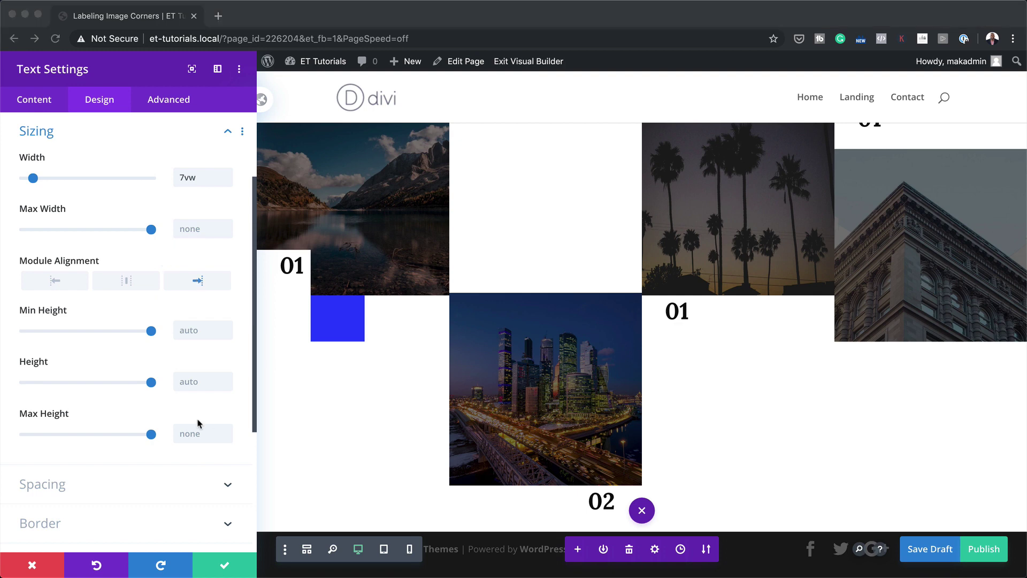
- Give the 02 label a top margin of -6vw
{"action": "scroll", "coordinate": [131, 487], "scroll_direction": "down", "scroll_amount": 3}
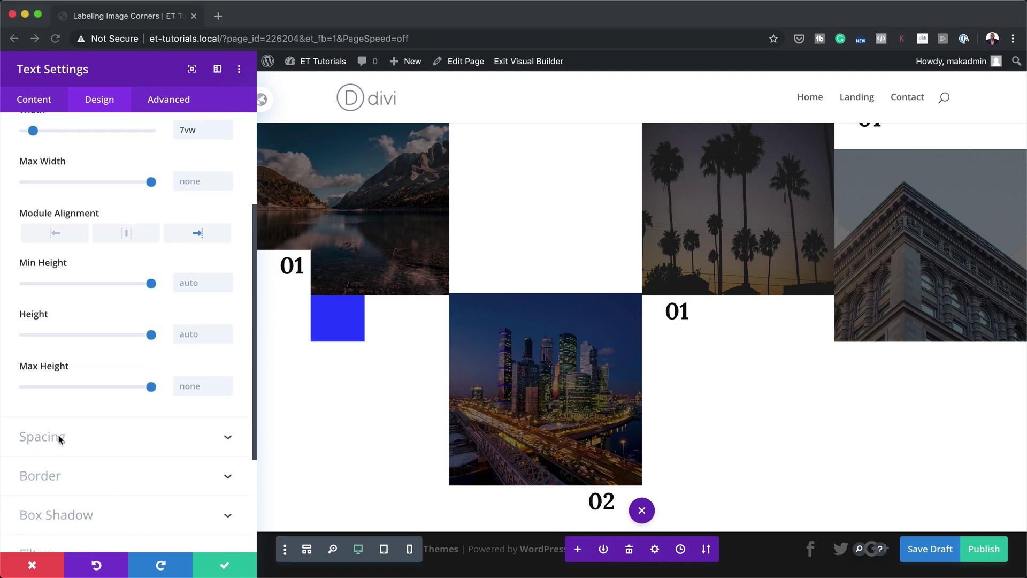
{"action": "left_click", "coordinate": [57, 435]}
{"action": "left_click", "coordinate": [59, 439]}
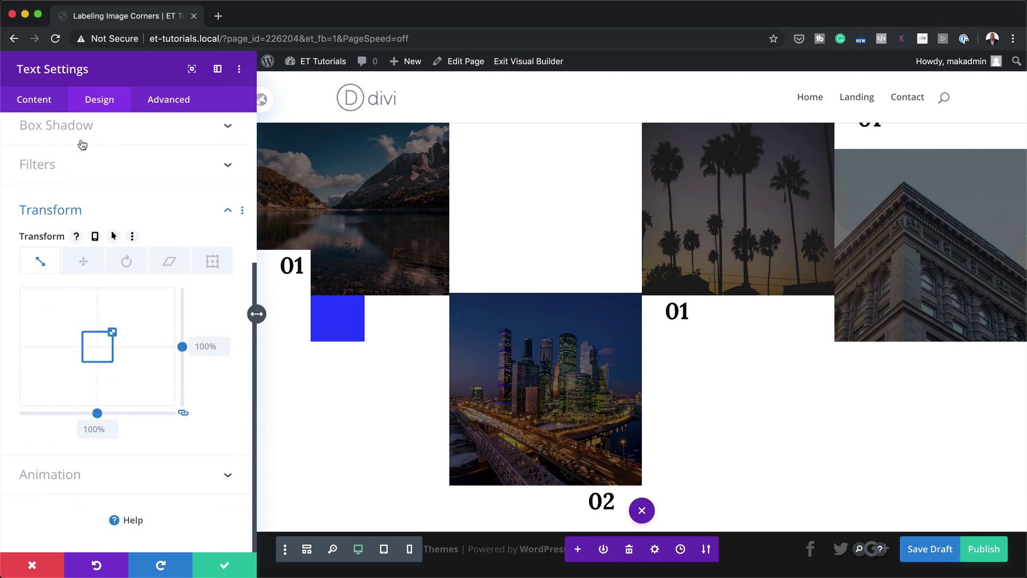
{"action": "scroll", "coordinate": [96, 357], "scroll_direction": "up", "scroll_amount": 5}
{"action": "left_click", "coordinate": [48, 275]}
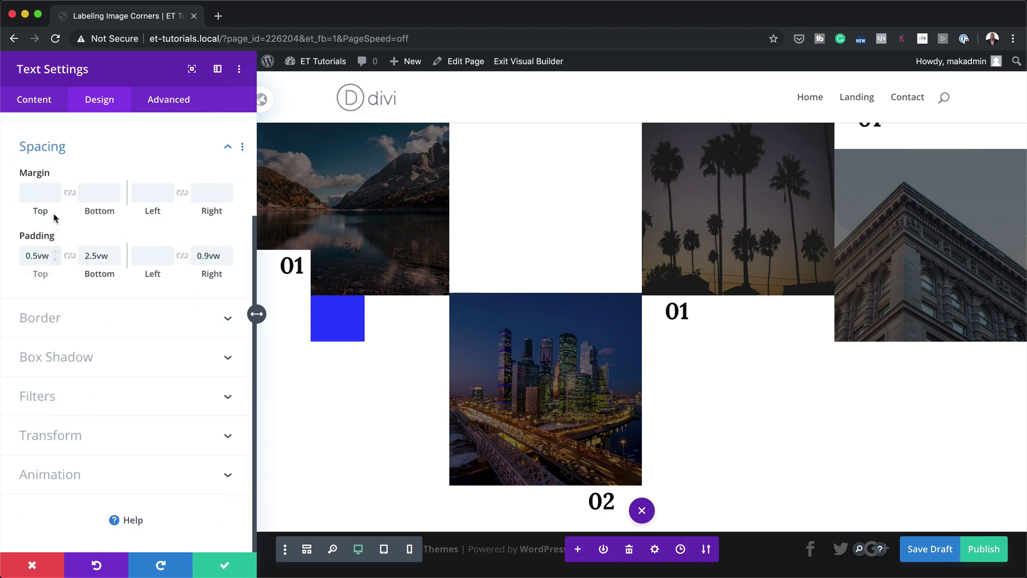
{"action": "left_click", "coordinate": [34, 193]}
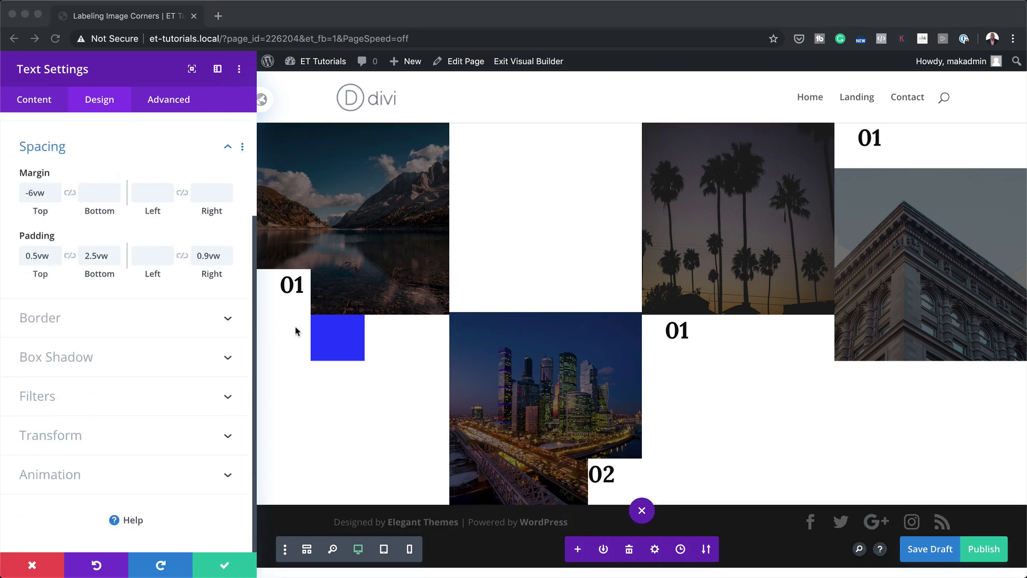
- Set the 02 label's left padding to 0.9vw and clear its right padding
{"action": "left_click", "coordinate": [148, 257]}
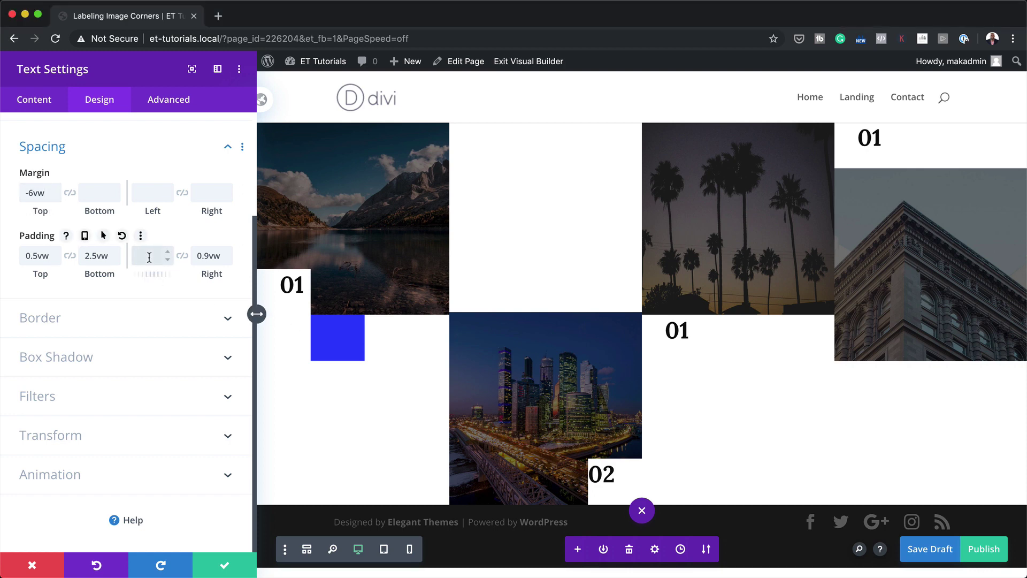
{"action": "type", "text": "0.9vw"}
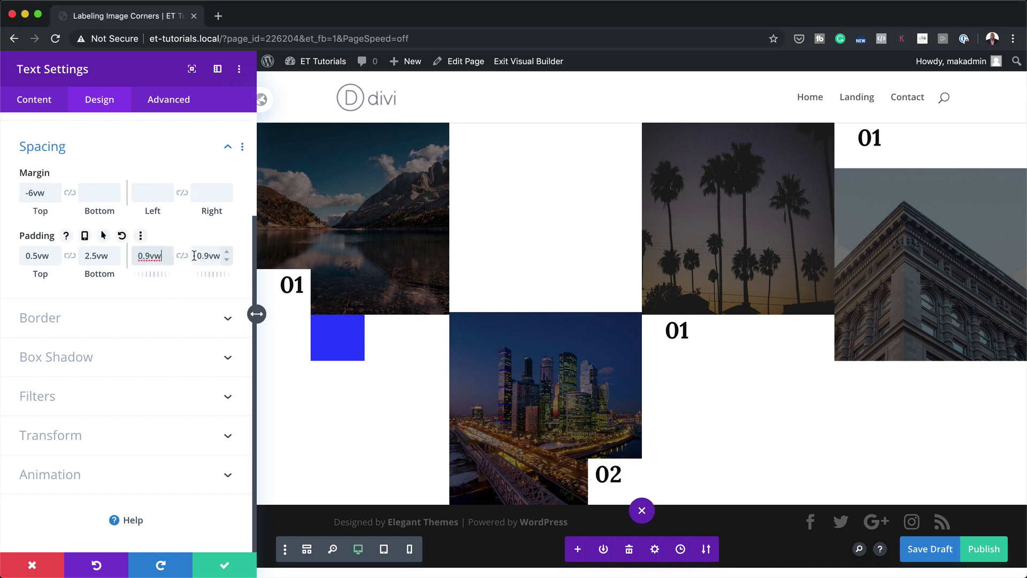
{"action": "key", "text": "Tab"}
{"action": "key", "text": "BackSpace"}
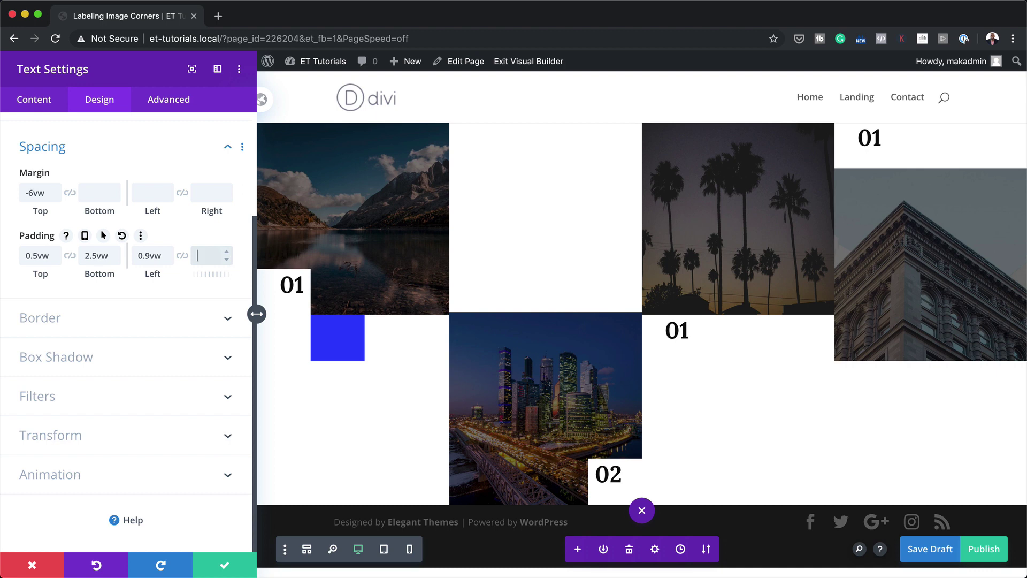
{"action": "left_click", "coordinate": [402, 411]}
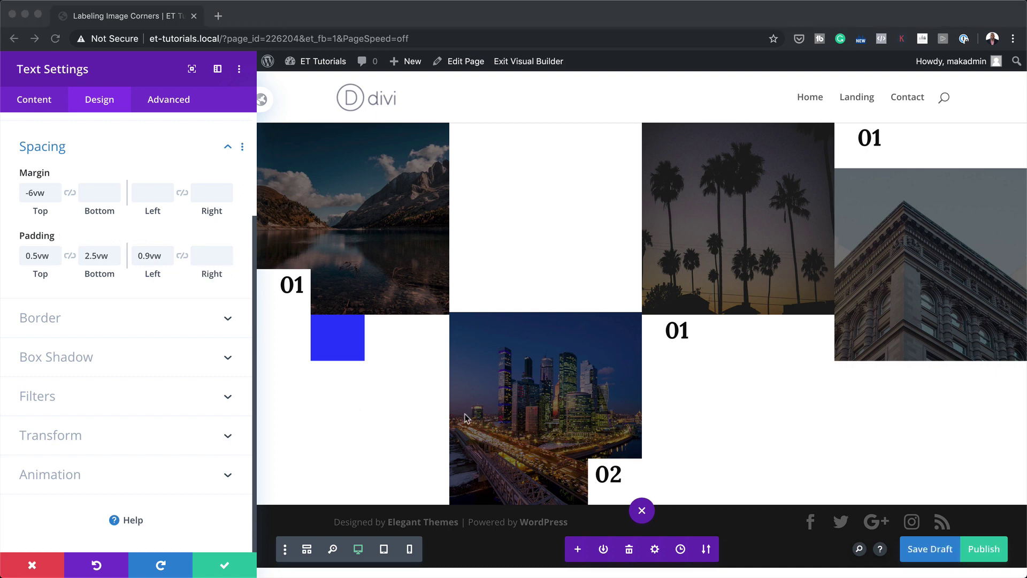
- Add the solid all-sides box shadow to the 02 label with 7vw horizontal position, -6vw vertical position and 0px spread
{"action": "left_click", "coordinate": [73, 358]}
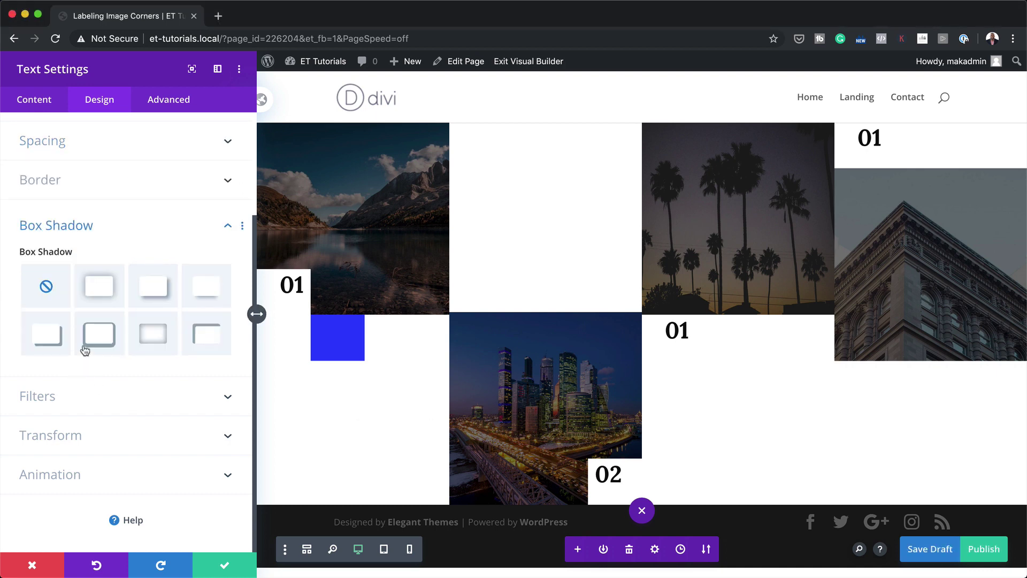
{"action": "left_click", "coordinate": [85, 351]}
{"action": "scroll", "coordinate": [180, 382], "scroll_direction": "down", "scroll_amount": 1}
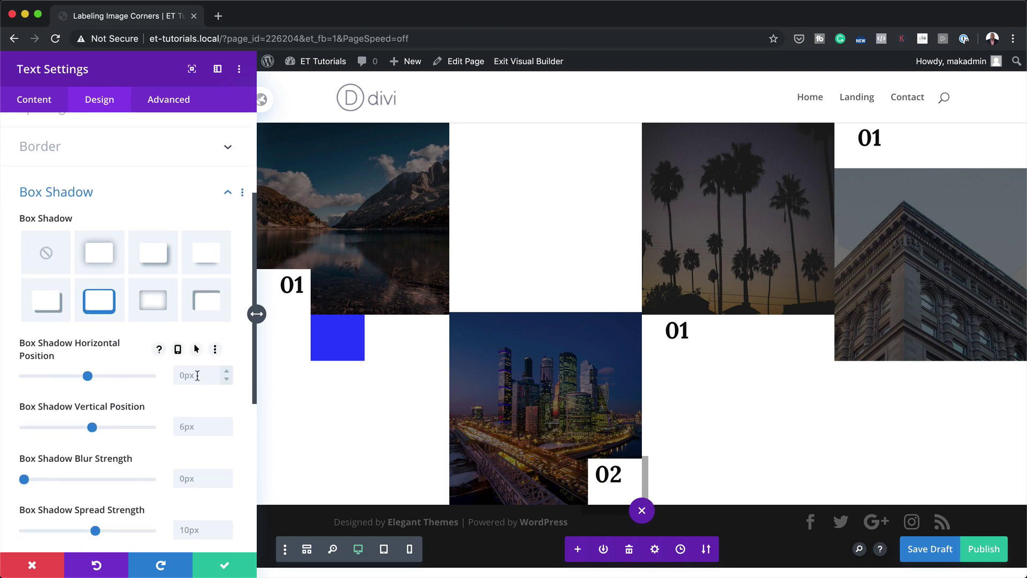
{"action": "left_click", "coordinate": [197, 376]}
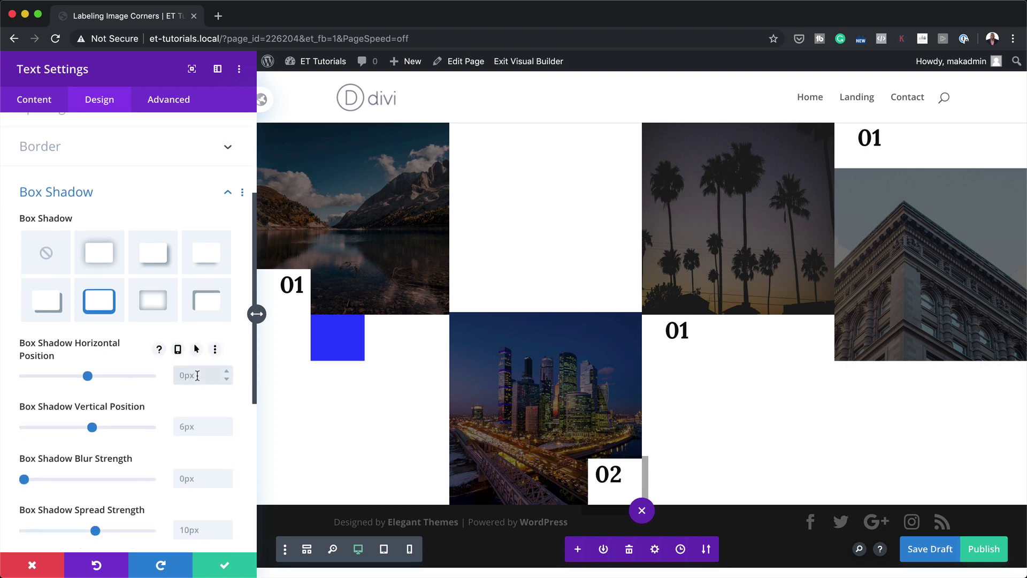
{"action": "left_click", "coordinate": [192, 427]}
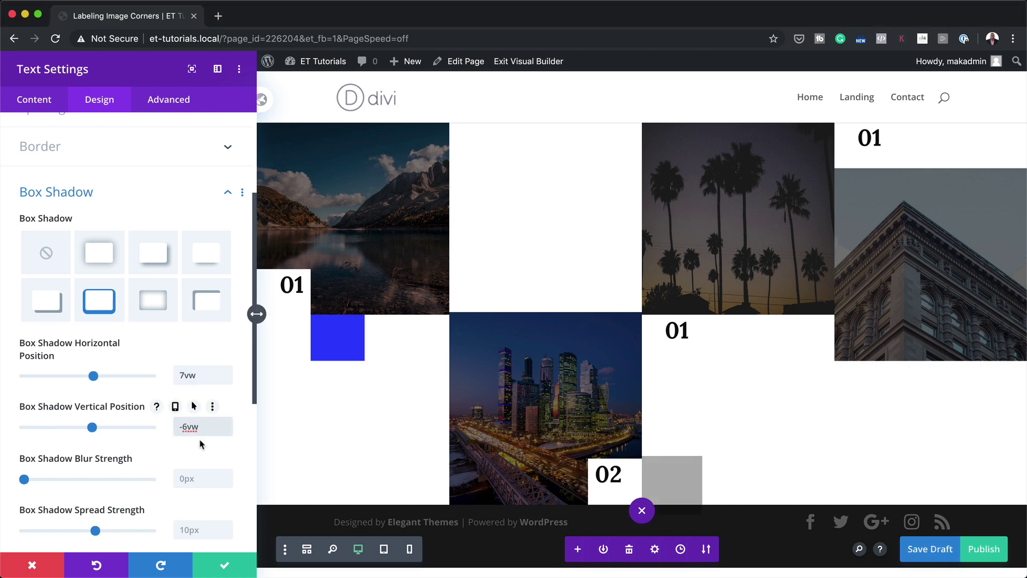
{"action": "scroll", "coordinate": [201, 444], "scroll_direction": "down", "scroll_amount": 2}
{"action": "left_click", "coordinate": [213, 471]}
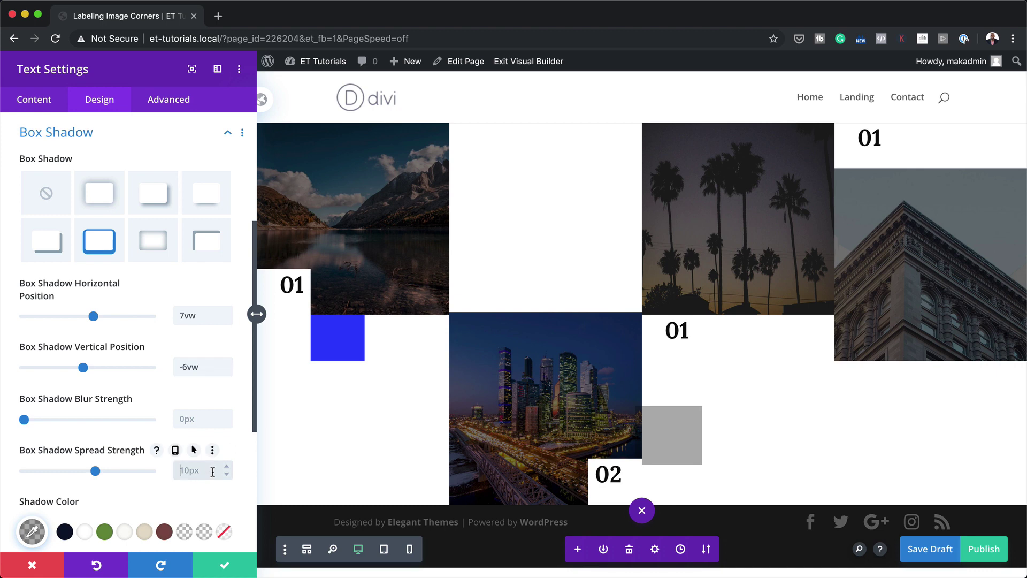
{"action": "type", "text": "0"}
- Set the 02 label's box shadow colour to fully opaque #ededed and save the module
{"action": "scroll", "coordinate": [136, 459], "scroll_direction": "down", "scroll_amount": 8}
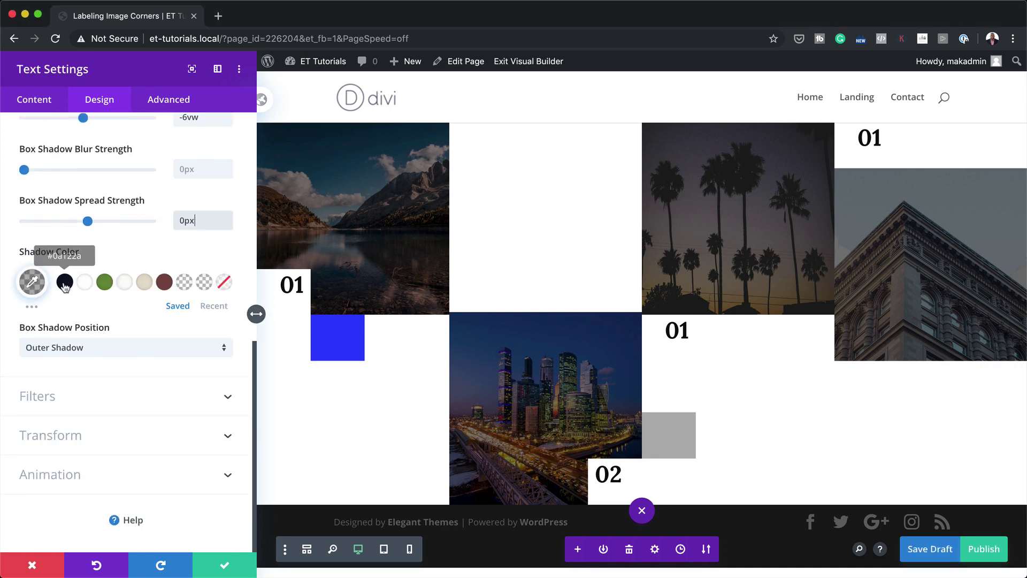
{"action": "left_click", "coordinate": [32, 282]}
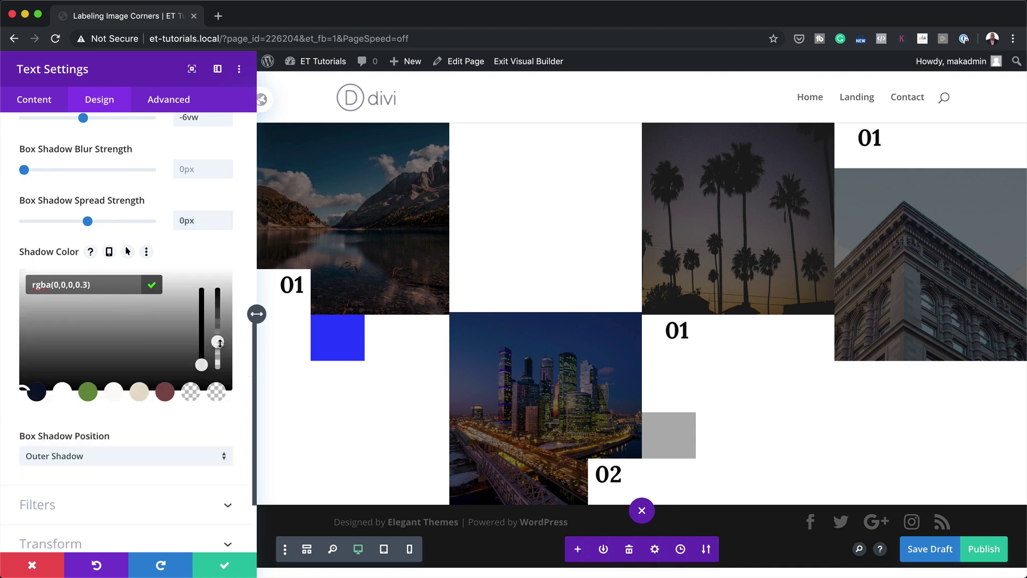
{"action": "left_click_drag", "start_coordinate": [219, 342], "coordinate": [221, 284]}
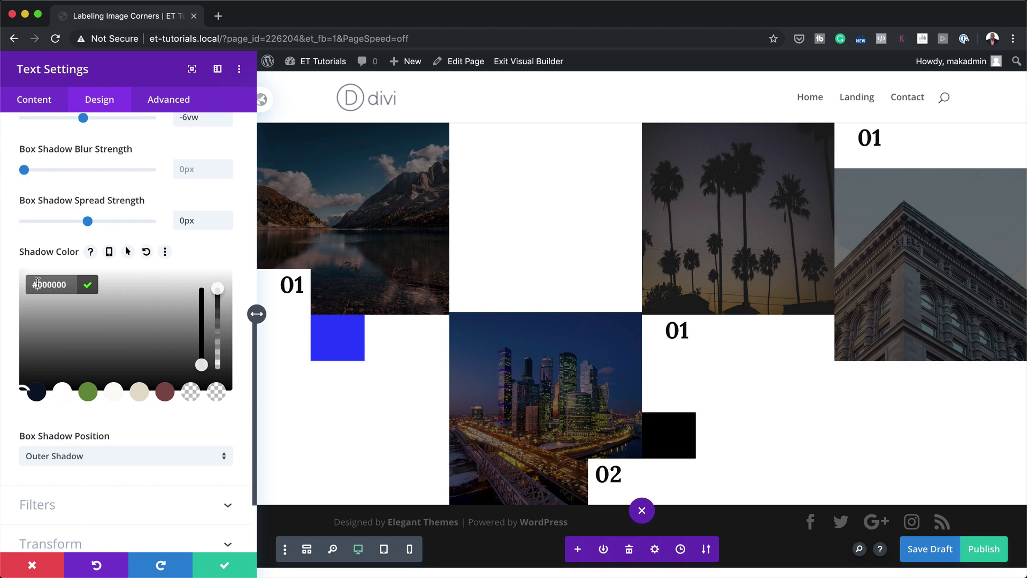
{"action": "key", "text": "super+a"}
{"action": "type", "text": "#ededed"}
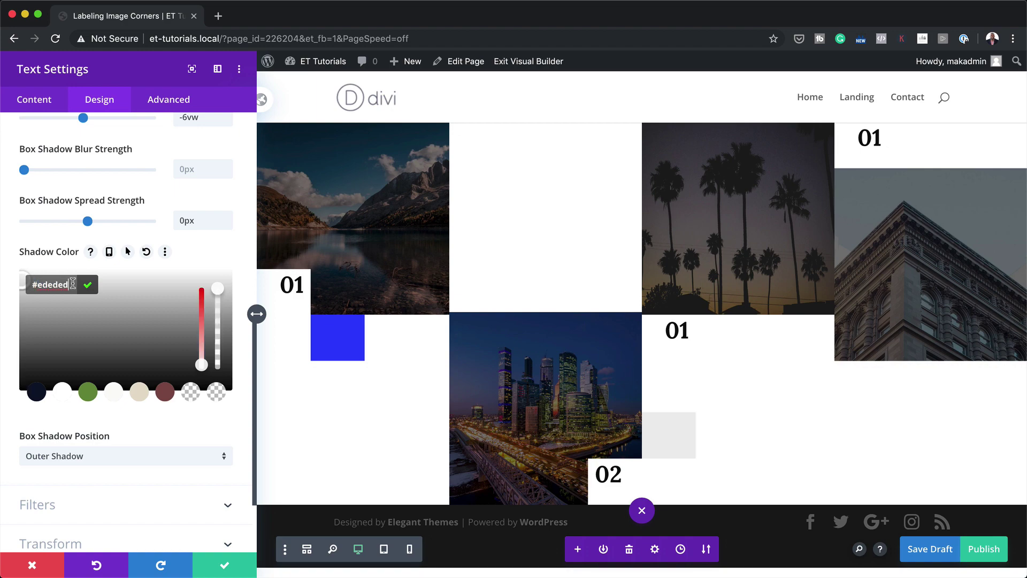
{"action": "left_click", "coordinate": [225, 568]}
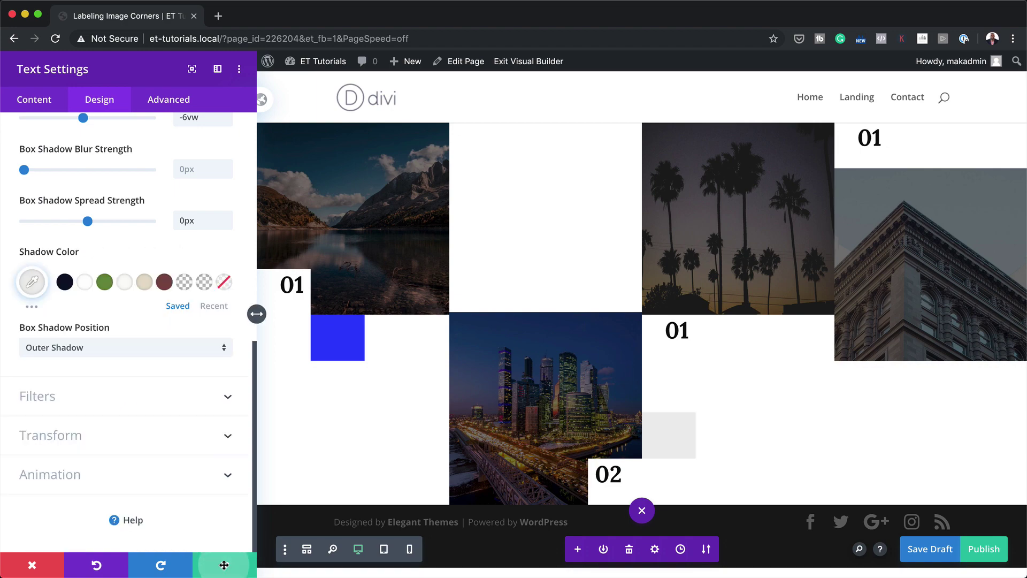
- Change the third column's label text to 03
{"action": "scroll", "coordinate": [597, 426], "scroll_direction": "down", "scroll_amount": 2}
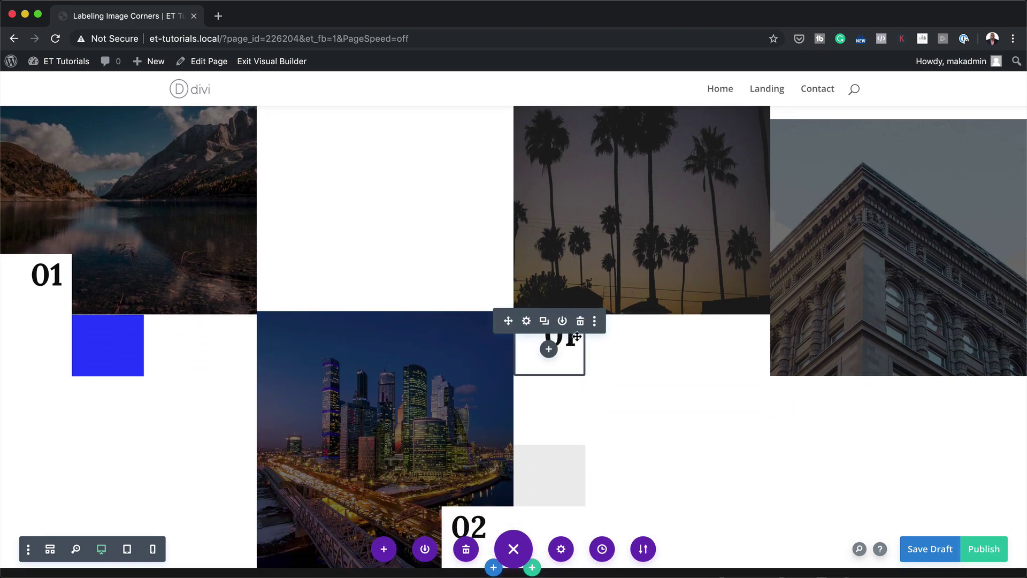
{"action": "left_click", "coordinate": [526, 320]}
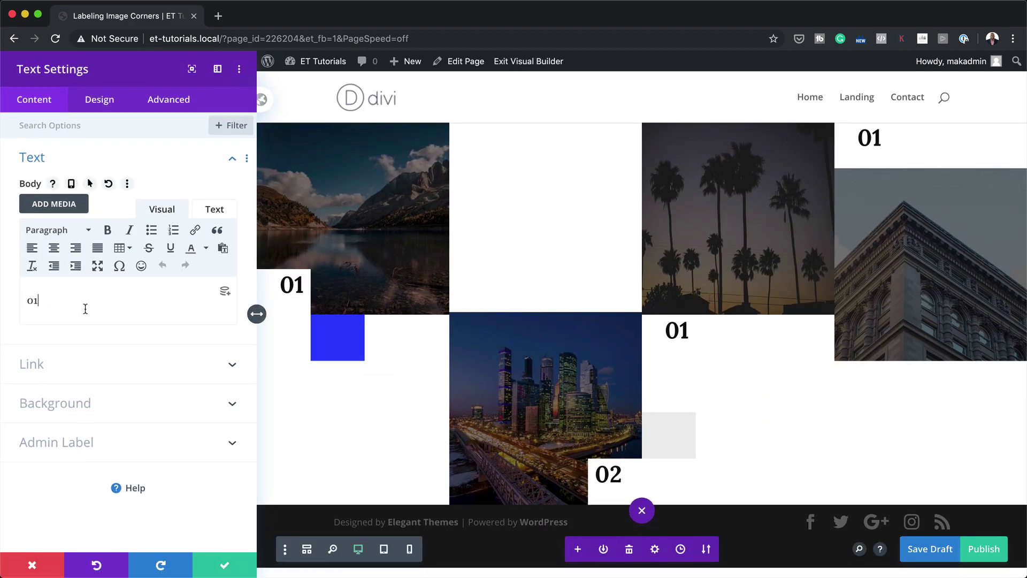
{"action": "key", "text": "BackSpace"}
{"action": "type", "text": "3"}
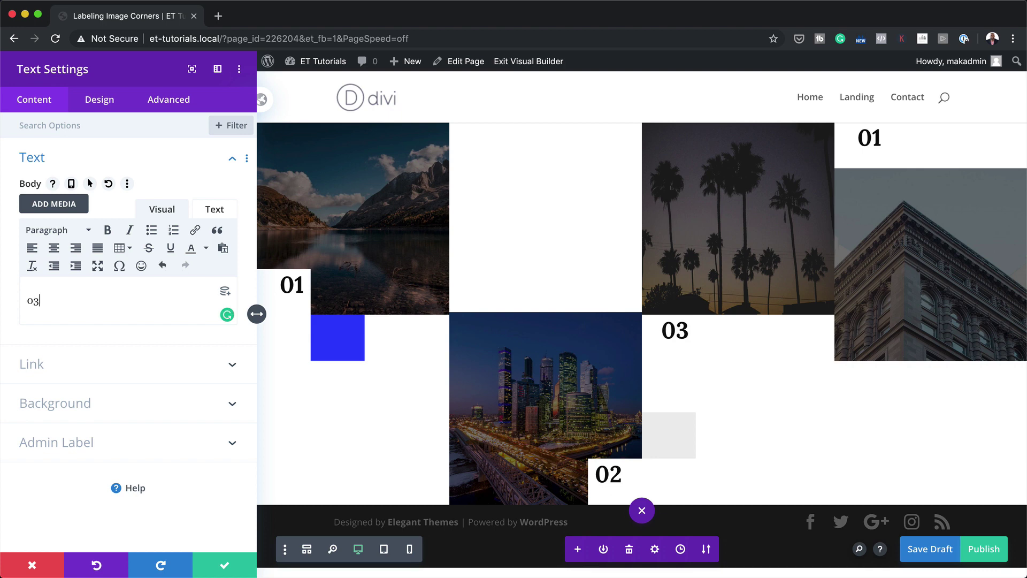
- Give the 03 label a top margin of -6vw
{"action": "left_click", "coordinate": [98, 99]}
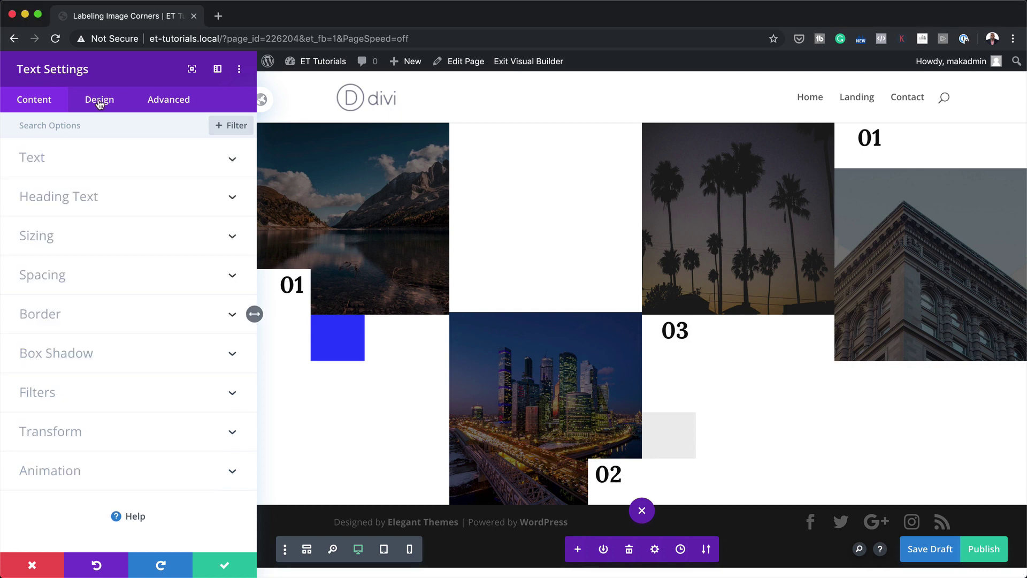
{"action": "left_click", "coordinate": [45, 276]}
{"action": "left_click", "coordinate": [39, 191]}
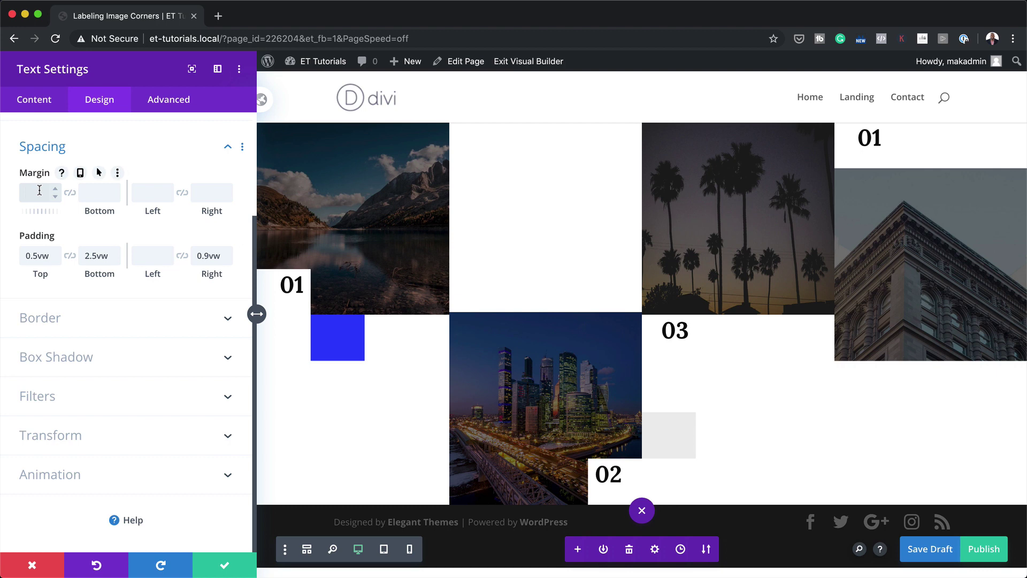
{"action": "type", "text": "-6vw"}
- Add the solid all-sides box shadow to the 03 label with -7vw horizontal position, -6vw vertical position and 0px spread
{"action": "left_click", "coordinate": [48, 357]}
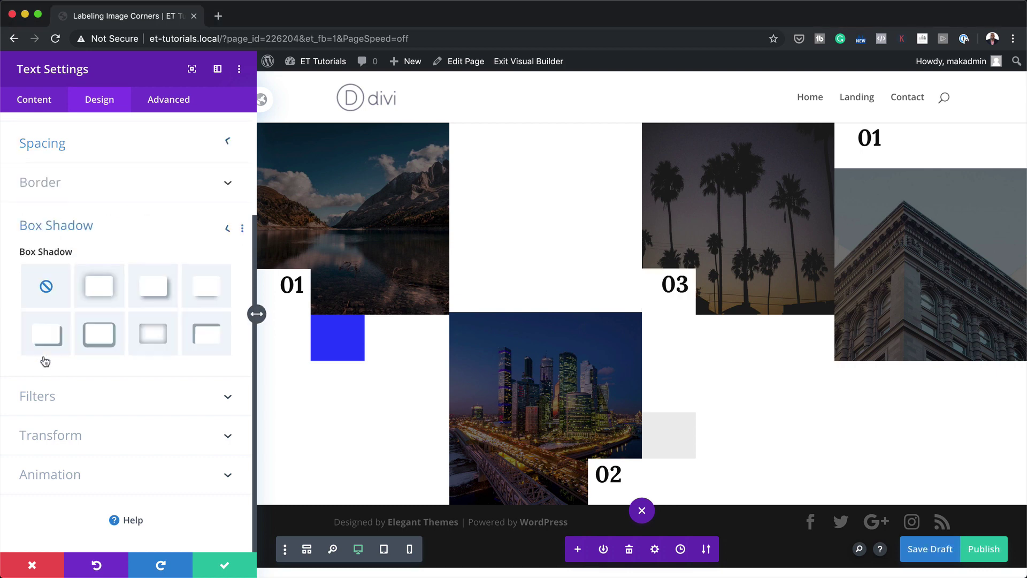
{"action": "left_click", "coordinate": [99, 332]}
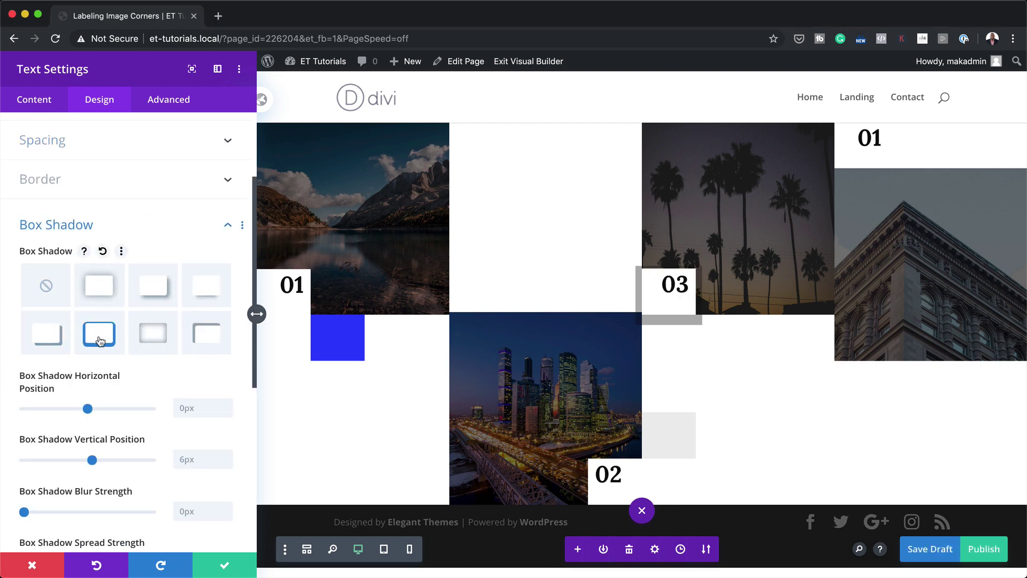
{"action": "left_click", "coordinate": [198, 408]}
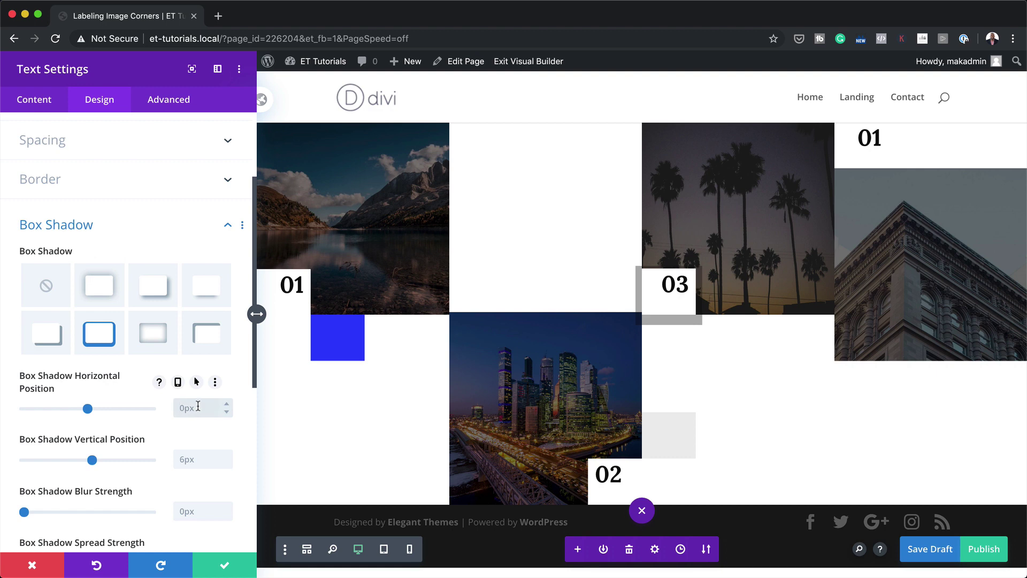
{"action": "type", "text": "-7vw"}
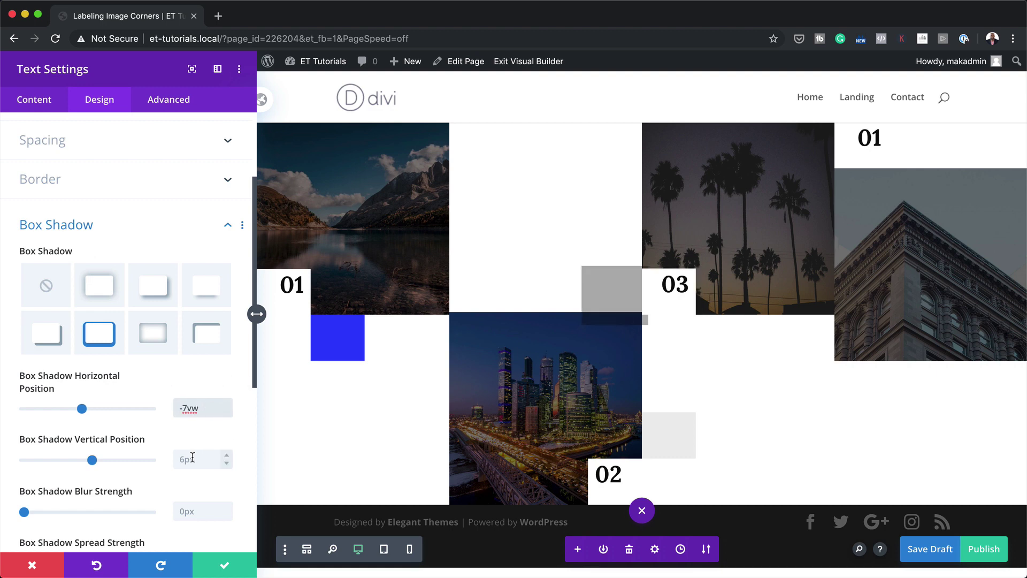
{"action": "left_click", "coordinate": [220, 463]}
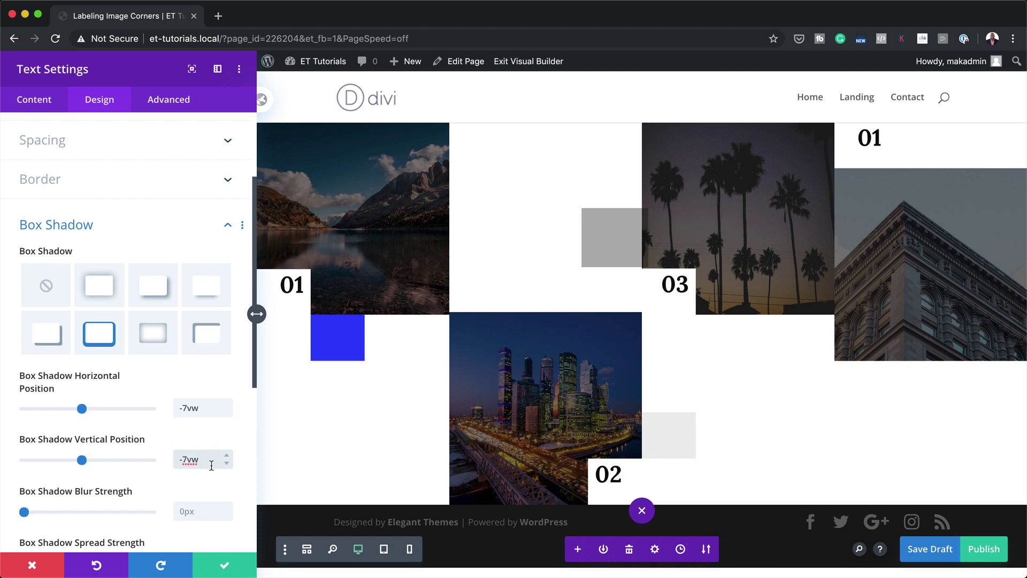
{"action": "scroll", "coordinate": [212, 465], "scroll_direction": "down", "scroll_amount": 3}
{"action": "key", "text": "BackSpace"}
{"action": "type", "text": "6"}
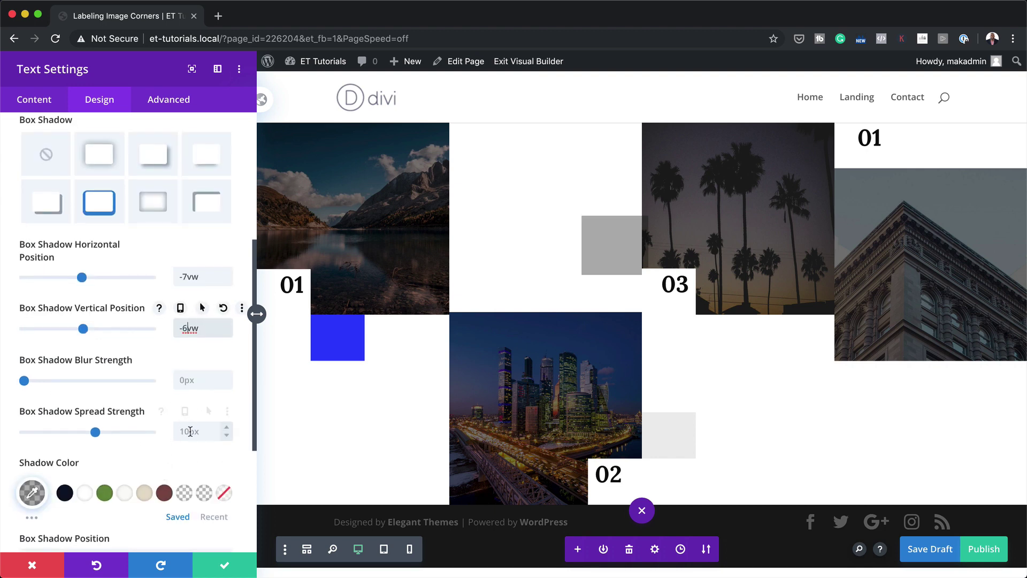
{"action": "left_click", "coordinate": [189, 426]}
{"action": "key", "text": "BackSpace"}
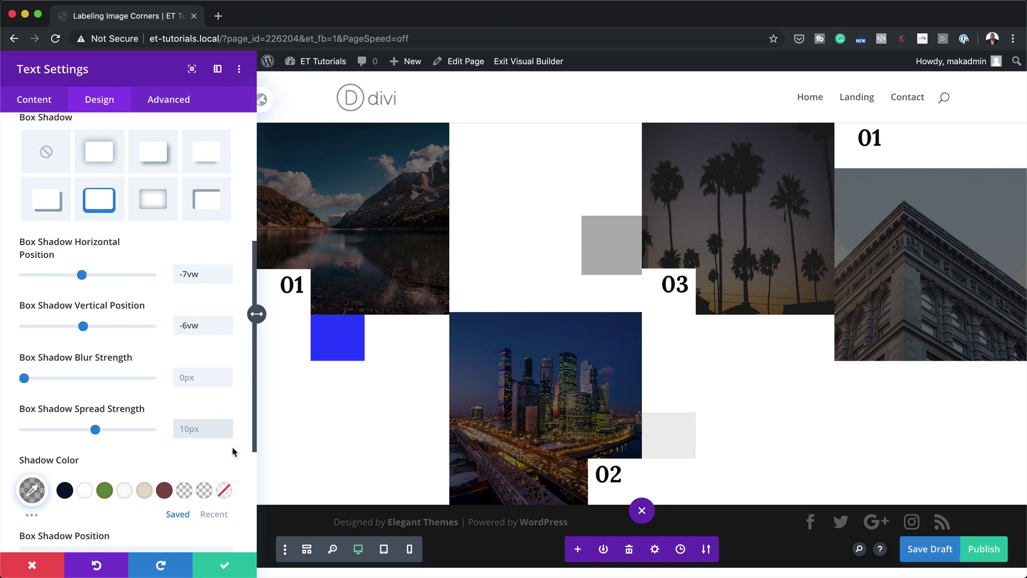
- Set the 03 label's box shadow colour to fully opaque #ff2323 and save the module
{"action": "scroll", "coordinate": [86, 431], "scroll_direction": "down", "scroll_amount": 2}
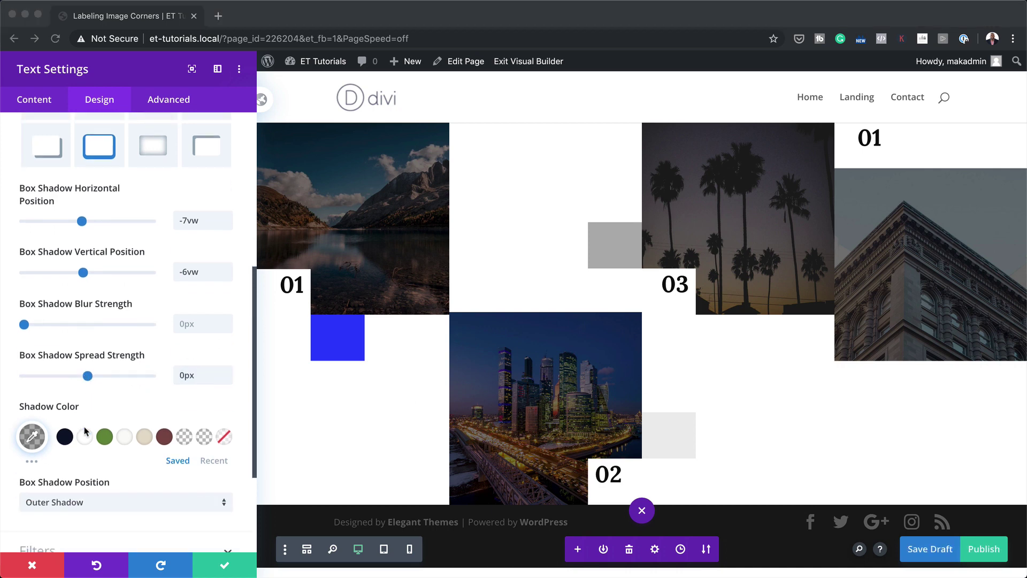
{"action": "left_click", "coordinate": [32, 436]}
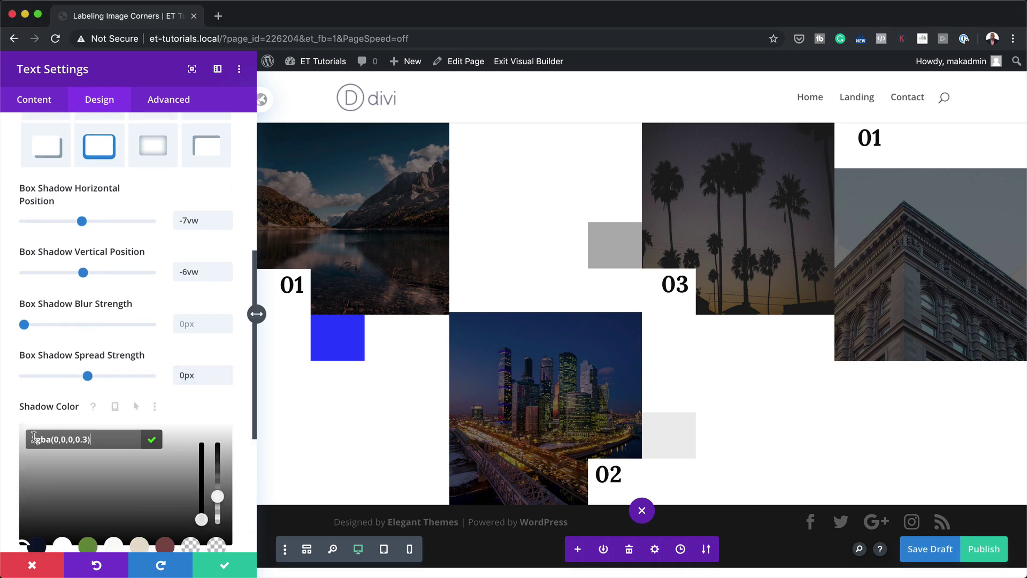
{"action": "left_click_drag", "start_coordinate": [217, 496], "coordinate": [217, 443]}
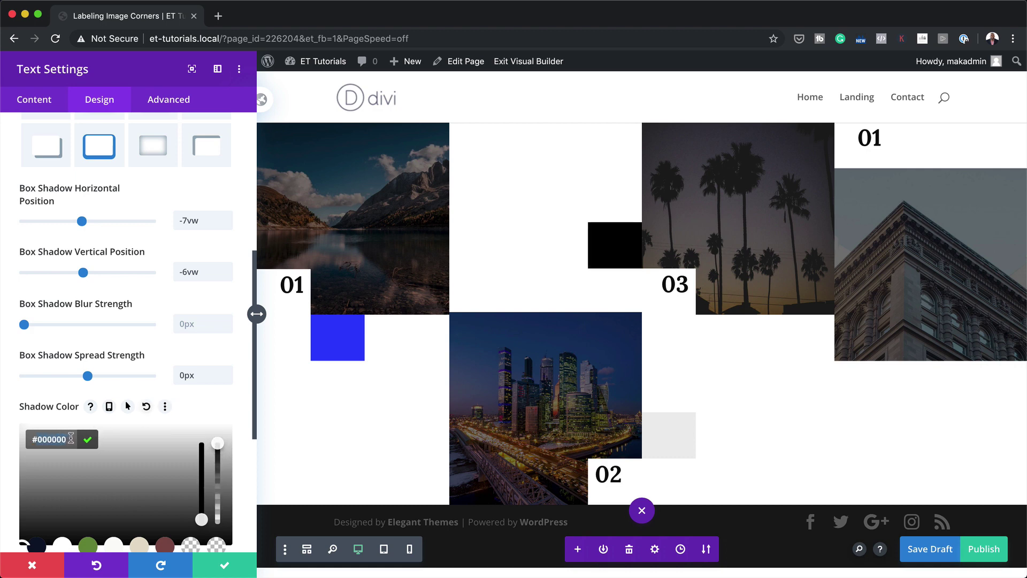
{"action": "type", "text": "#ff2323"}
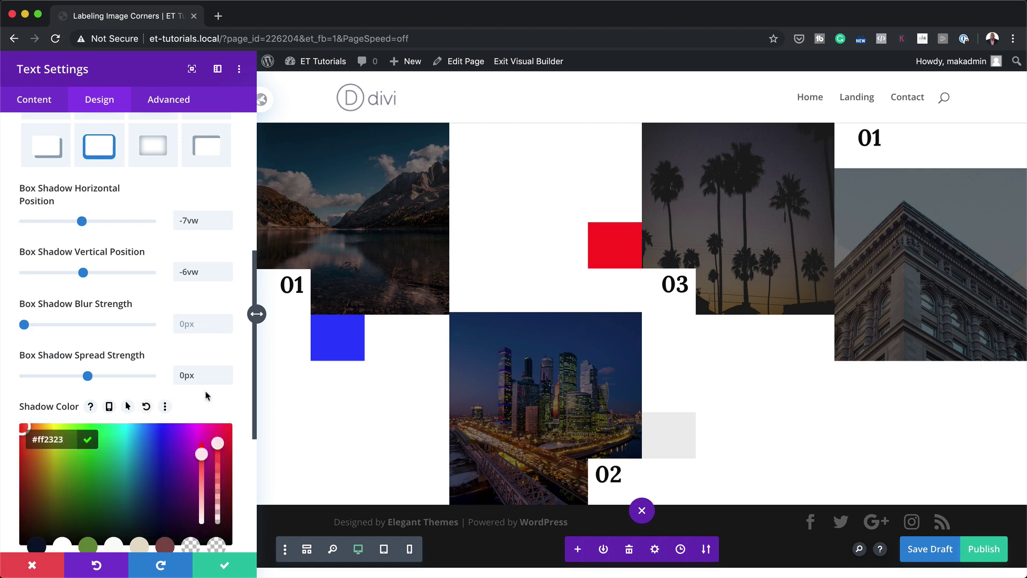
{"action": "scroll", "coordinate": [213, 408], "scroll_direction": "down", "scroll_amount": 5}
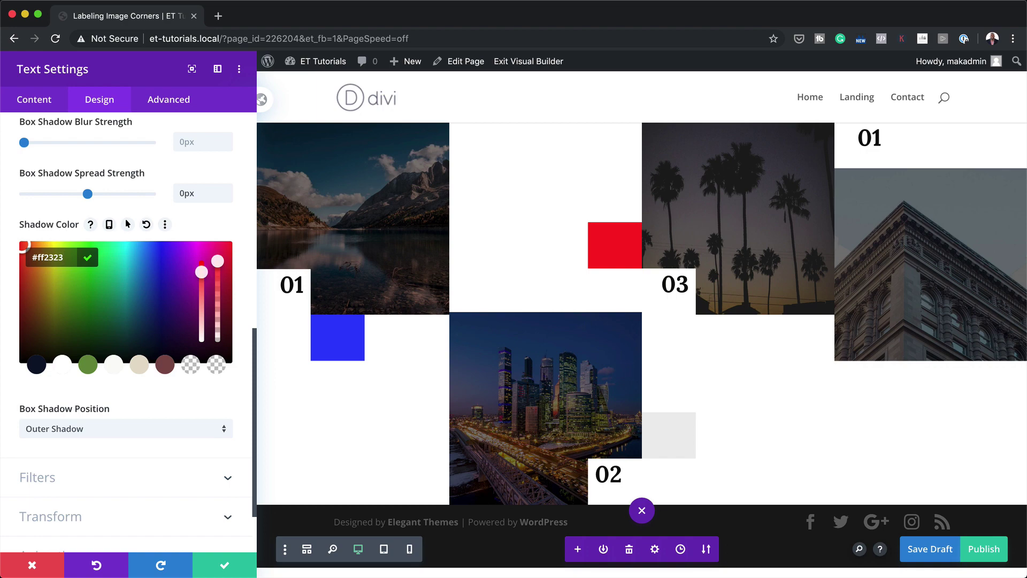
{"action": "left_click", "coordinate": [224, 565]}
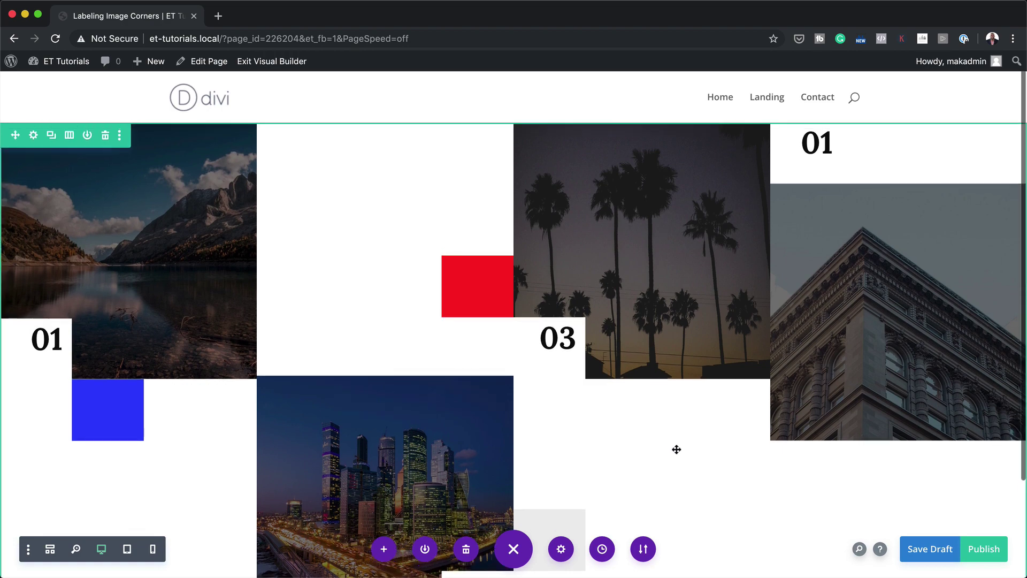
- Change the fourth column's label text to 04
{"action": "mouse_move", "coordinate": [819, 144]}
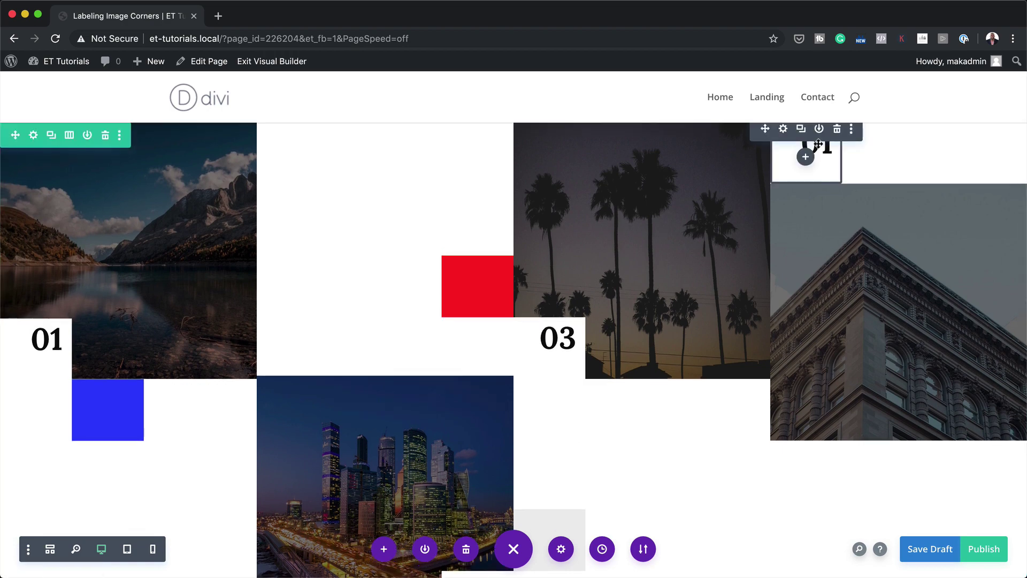
{"action": "left_click", "coordinate": [783, 132]}
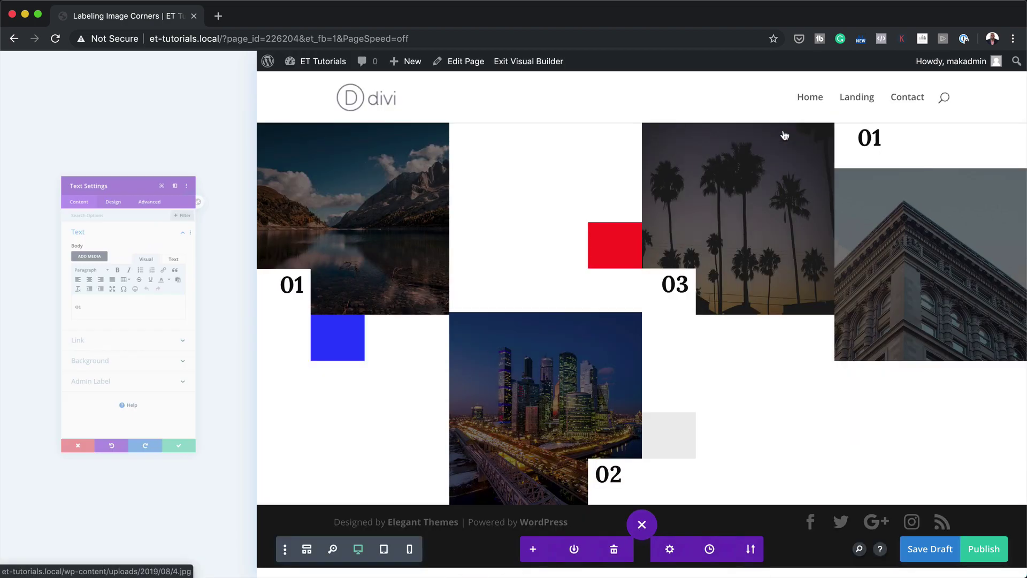
{"action": "left_click", "coordinate": [45, 301]}
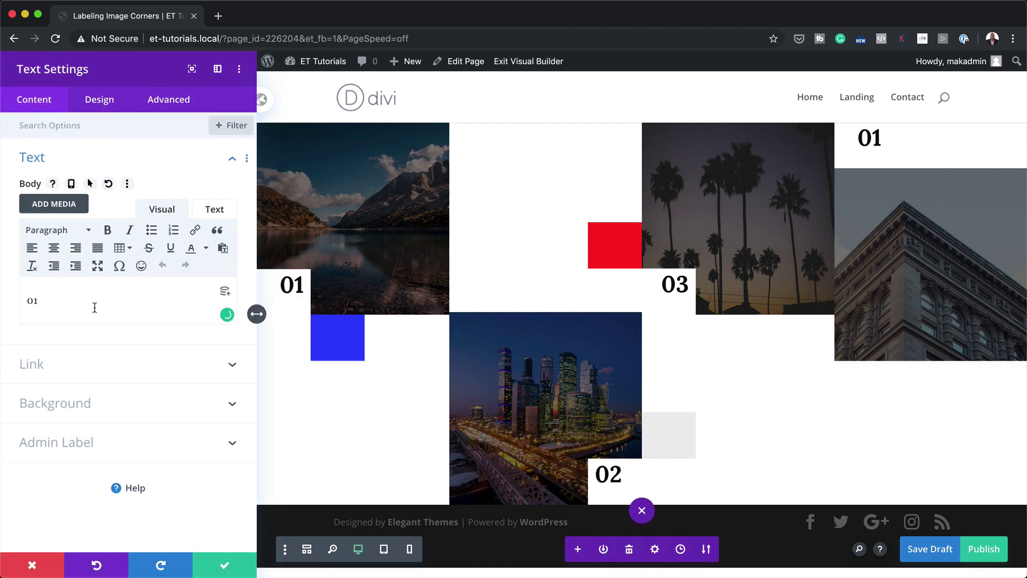
{"action": "type", "text": "4"}
- Left-align the 04 label's text and set its module alignment to right
{"action": "left_click", "coordinate": [109, 103]}
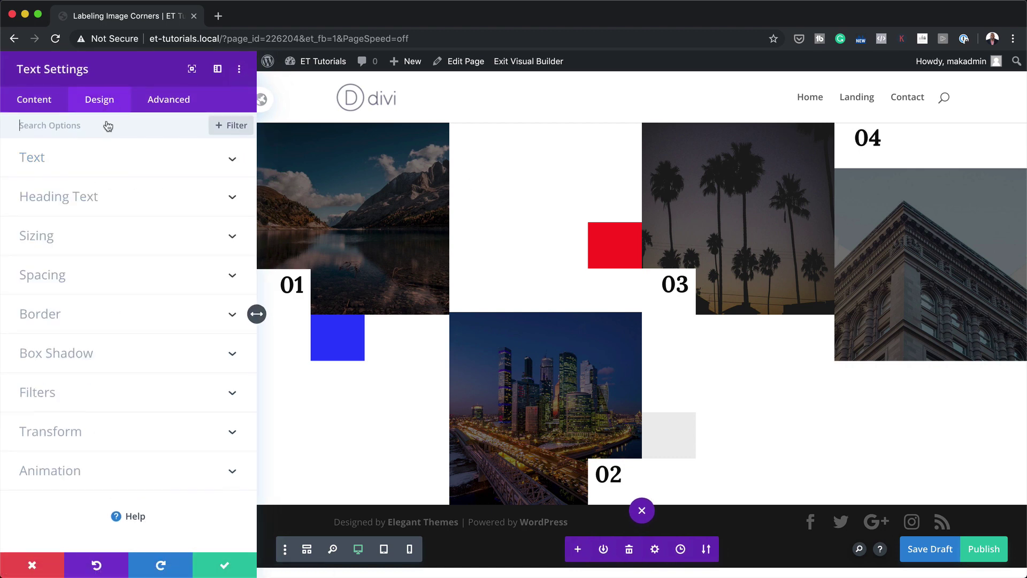
{"action": "left_click", "coordinate": [89, 164]}
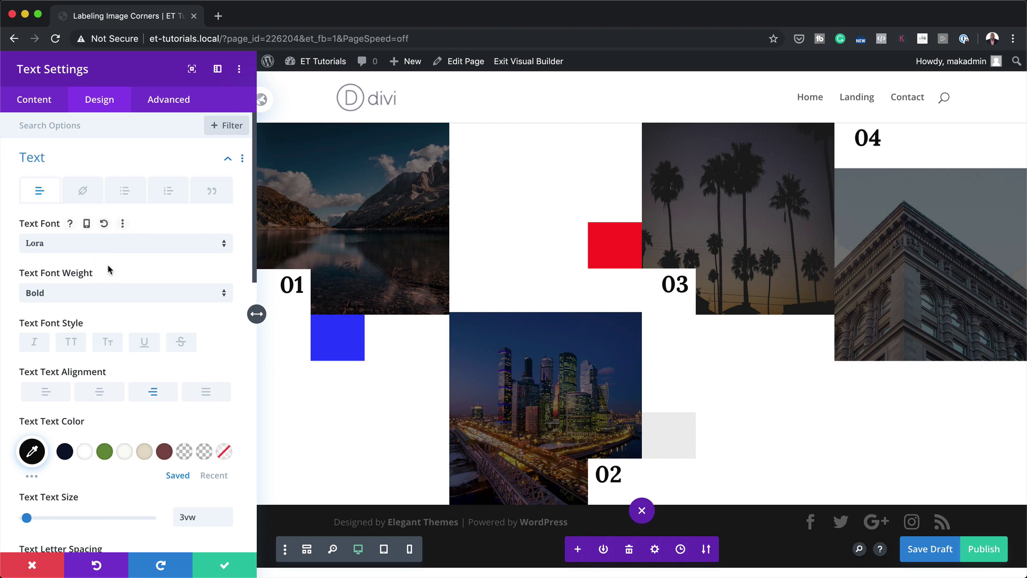
{"action": "left_click", "coordinate": [45, 392]}
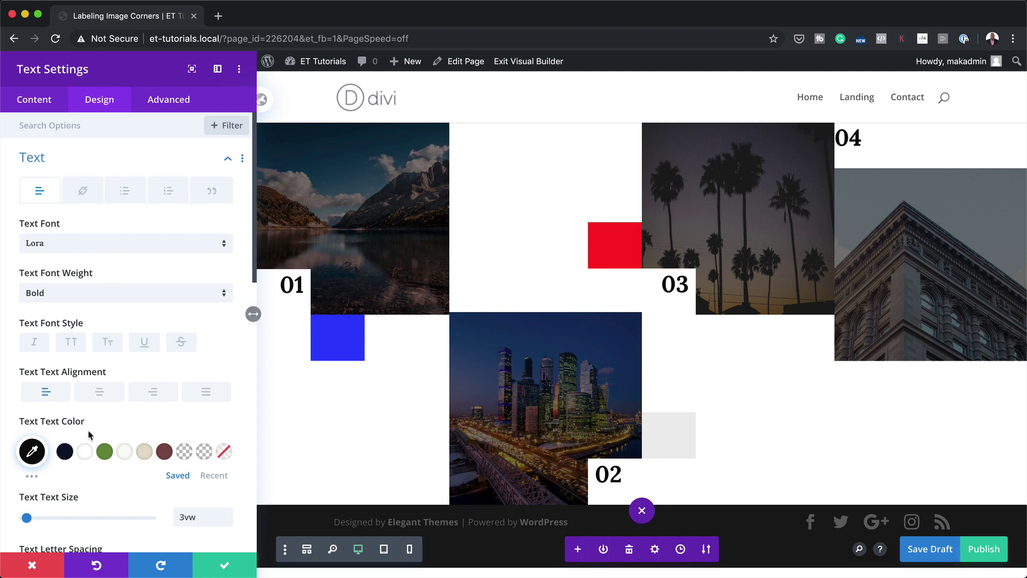
{"action": "scroll", "coordinate": [200, 430], "scroll_direction": "down", "scroll_amount": 5}
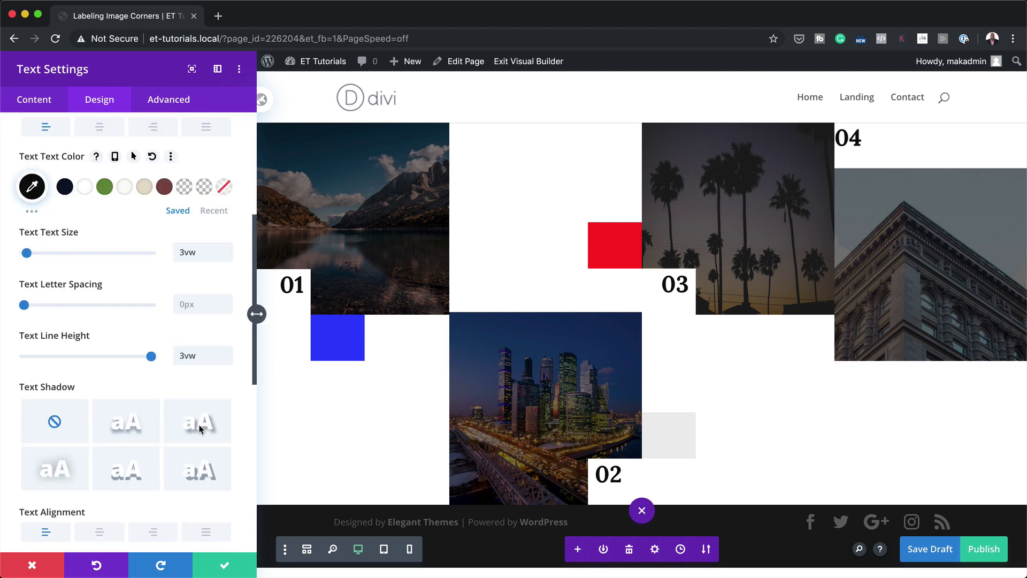
{"action": "scroll", "coordinate": [200, 430], "scroll_direction": "down", "scroll_amount": 5}
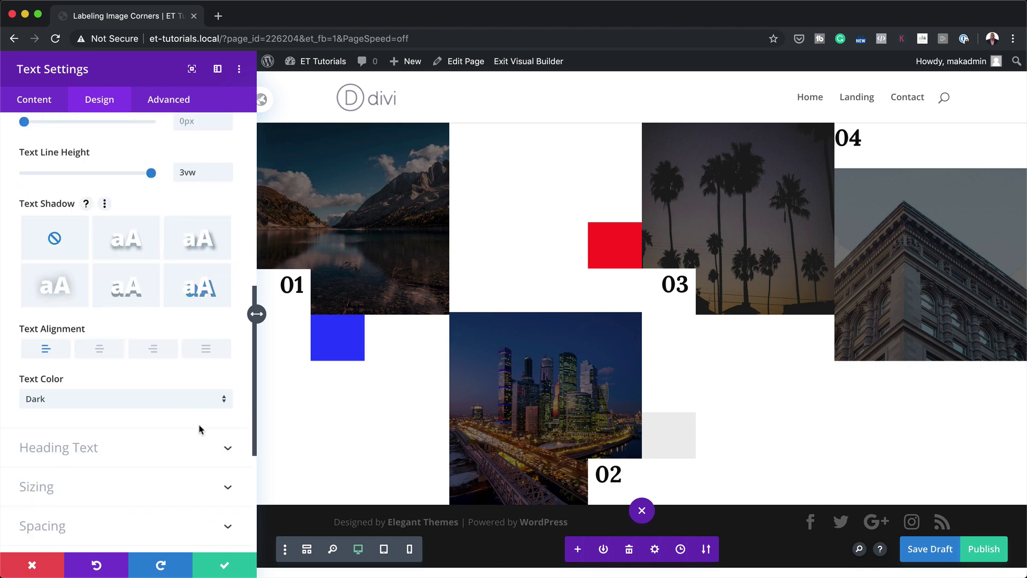
{"action": "left_click", "coordinate": [163, 429]}
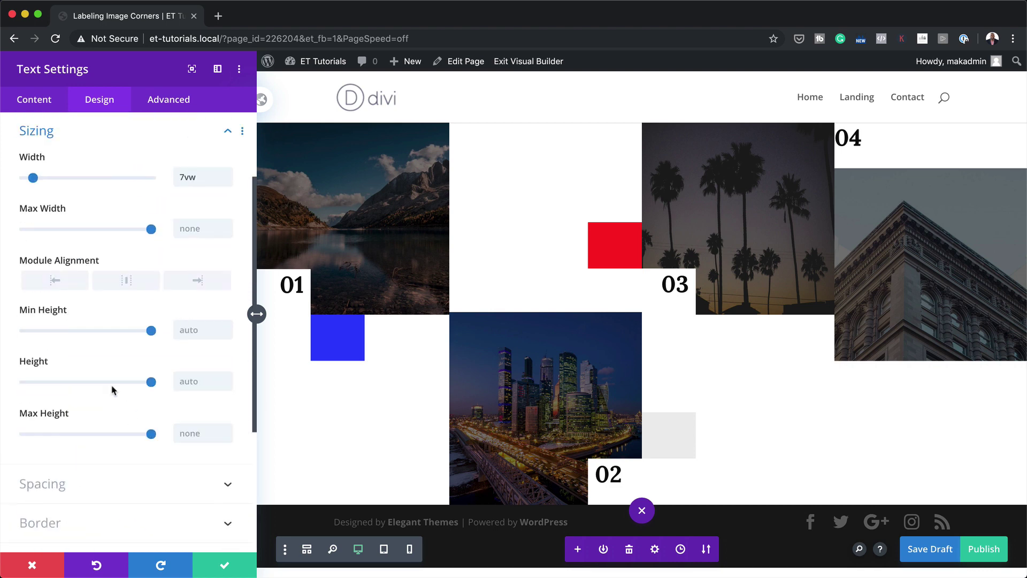
{"action": "left_click", "coordinate": [196, 284]}
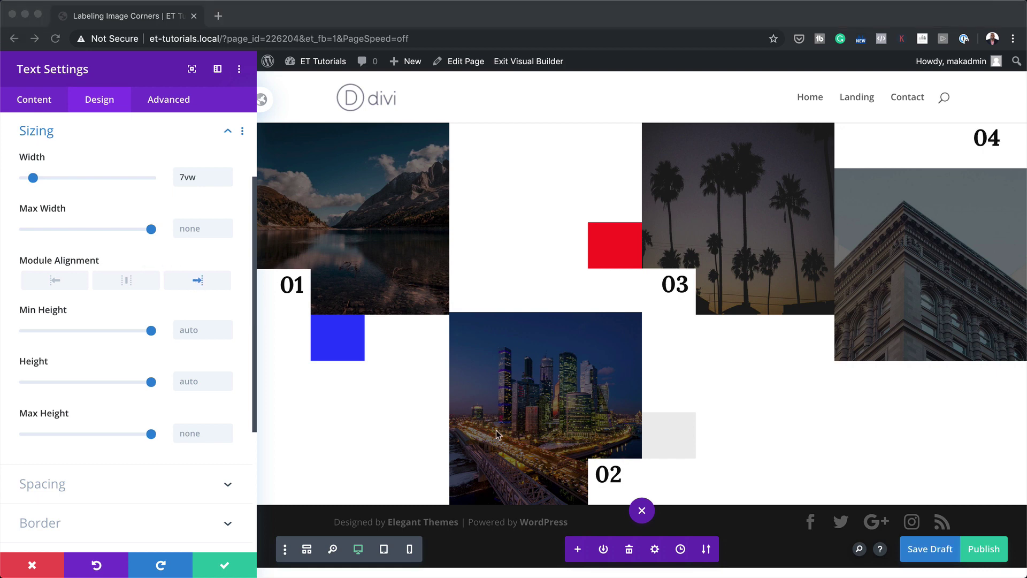
- Give the 04 label a top margin of 24.7vw and a bottom margin of -6vw
{"action": "scroll", "coordinate": [143, 484], "scroll_direction": "down", "scroll_amount": 1}
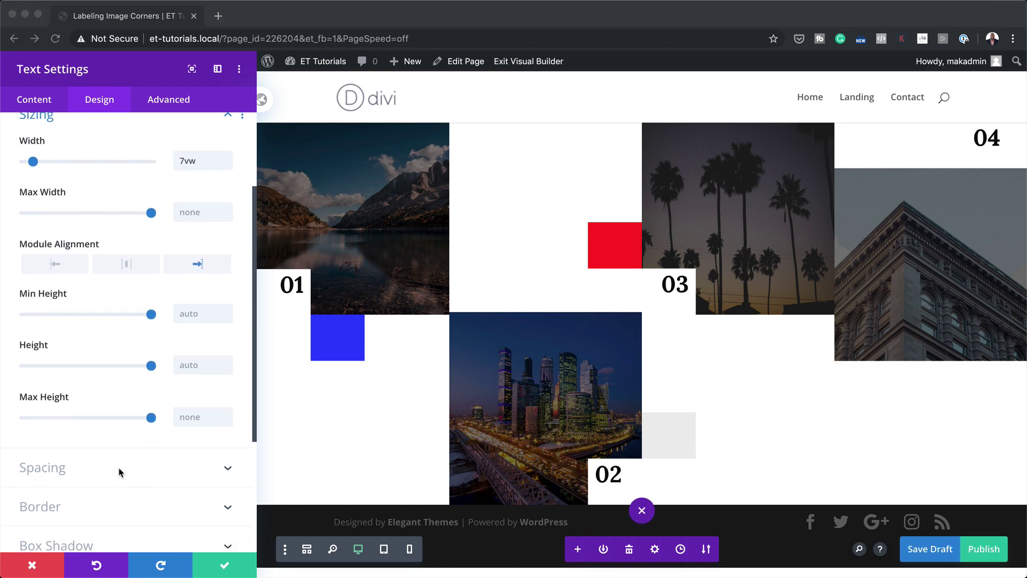
{"action": "left_click", "coordinate": [118, 470]}
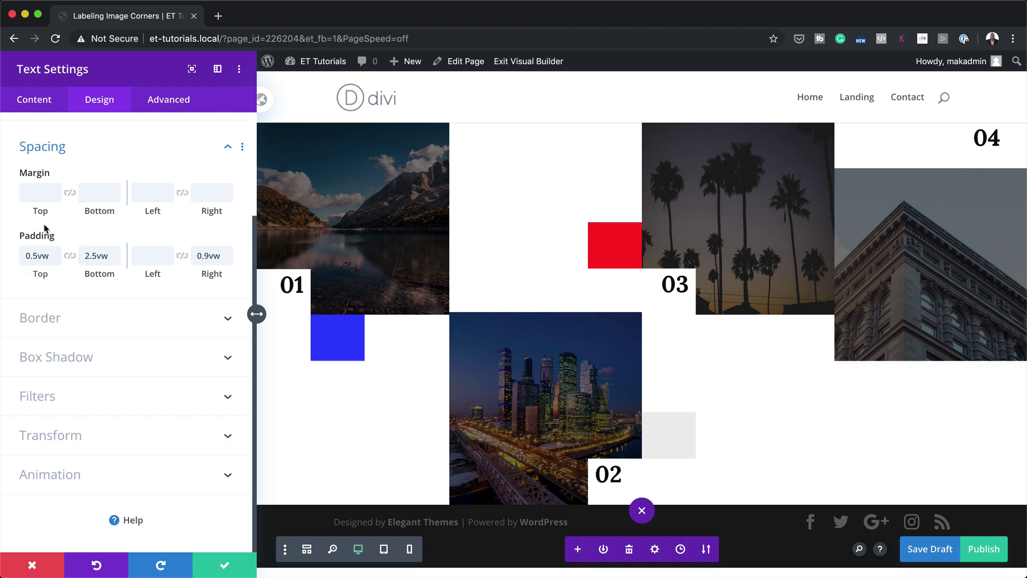
{"action": "left_click", "coordinate": [35, 197]}
{"action": "type", "text": "24.7vw"}
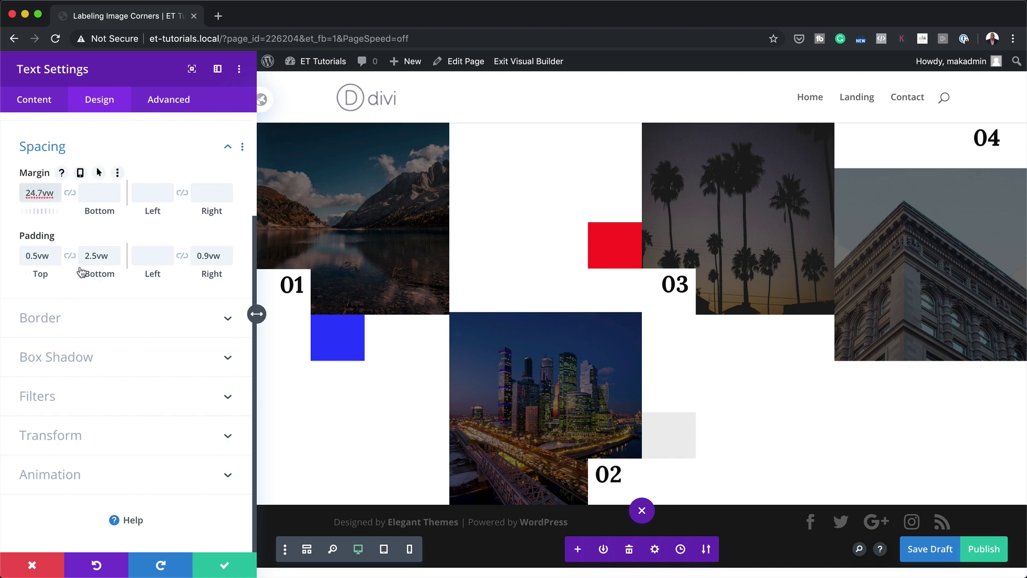
{"action": "left_click", "coordinate": [96, 196]}
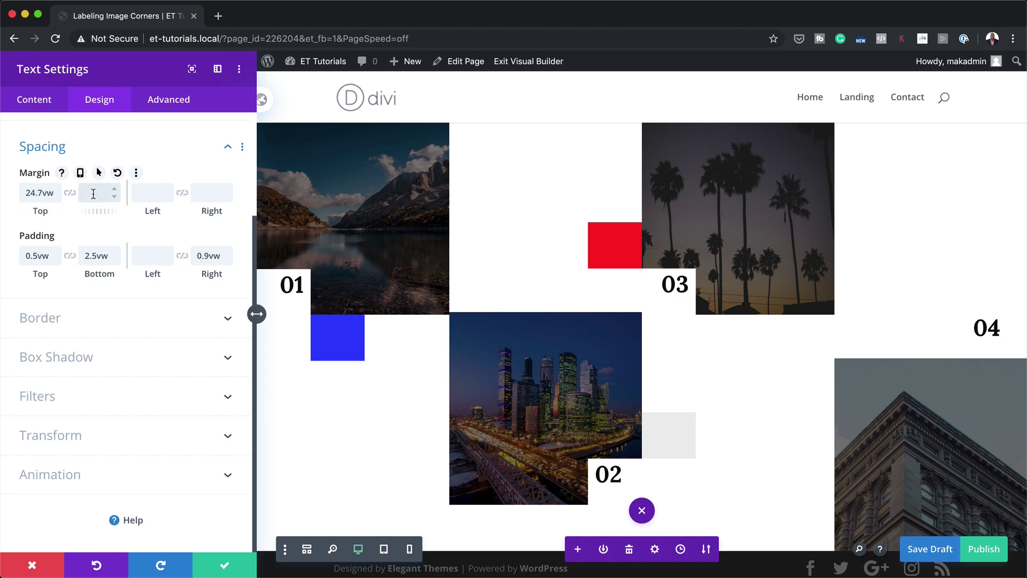
{"action": "type", "text": "-6vw"}
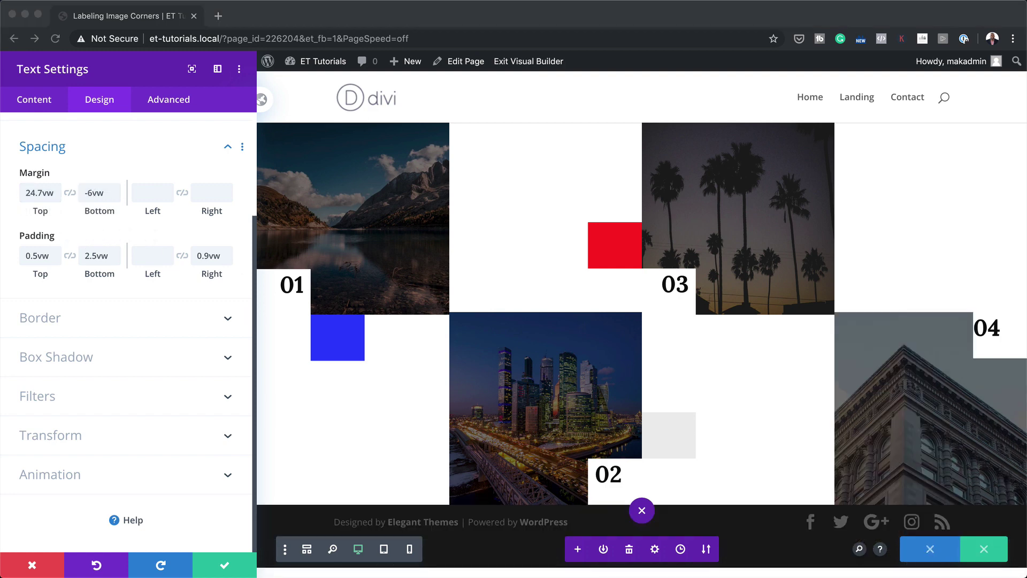
- Set the 04 label's left padding to 0.9vw and clear its right padding
{"action": "left_click", "coordinate": [147, 255]}
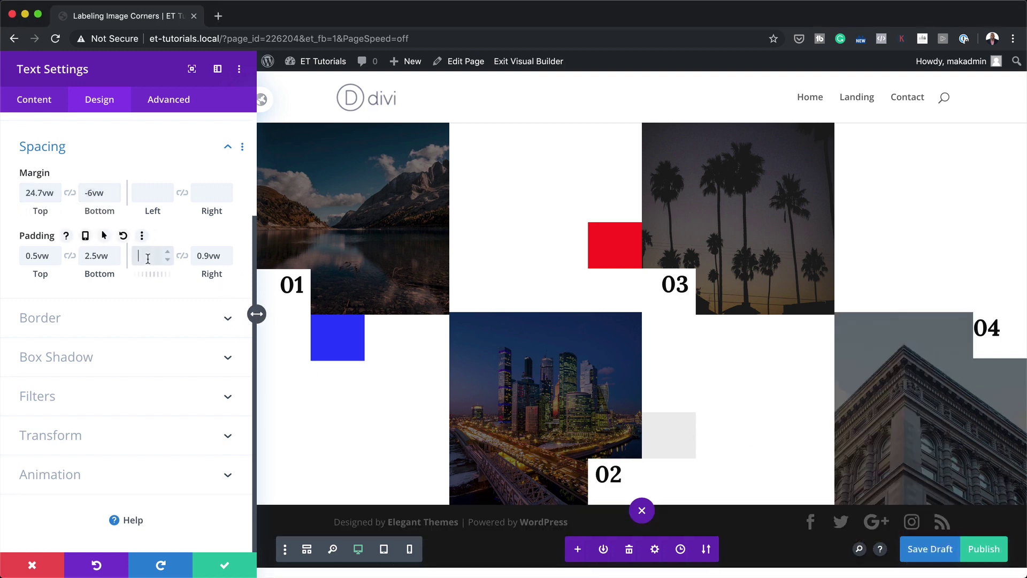
{"action": "type", "text": "0.9vw"}
{"action": "left_click", "coordinate": [196, 256]}
{"action": "key", "text": "super+a"}
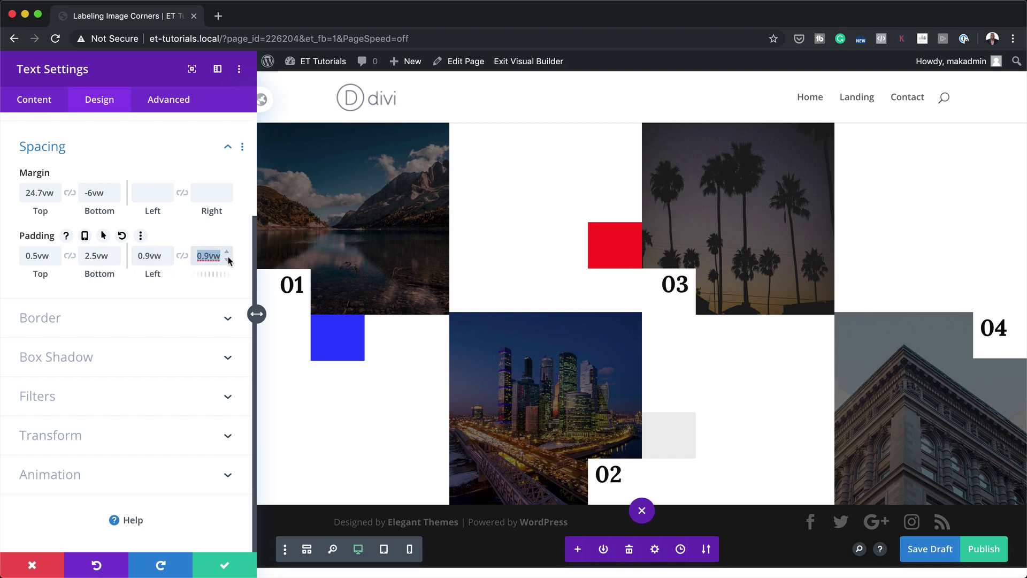
{"action": "key", "text": "BackSpace"}
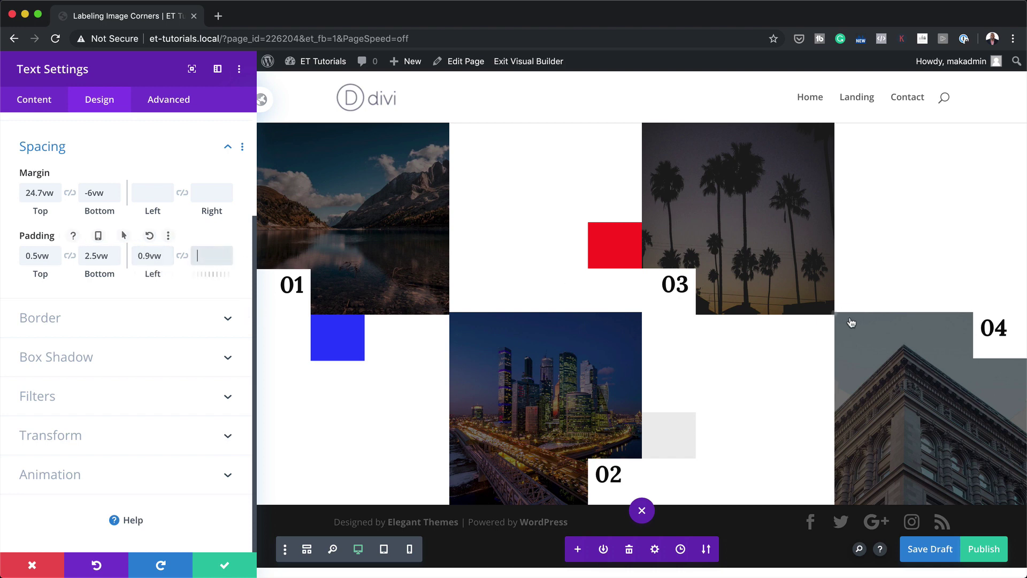
{"action": "key", "text": "super+Tab"}
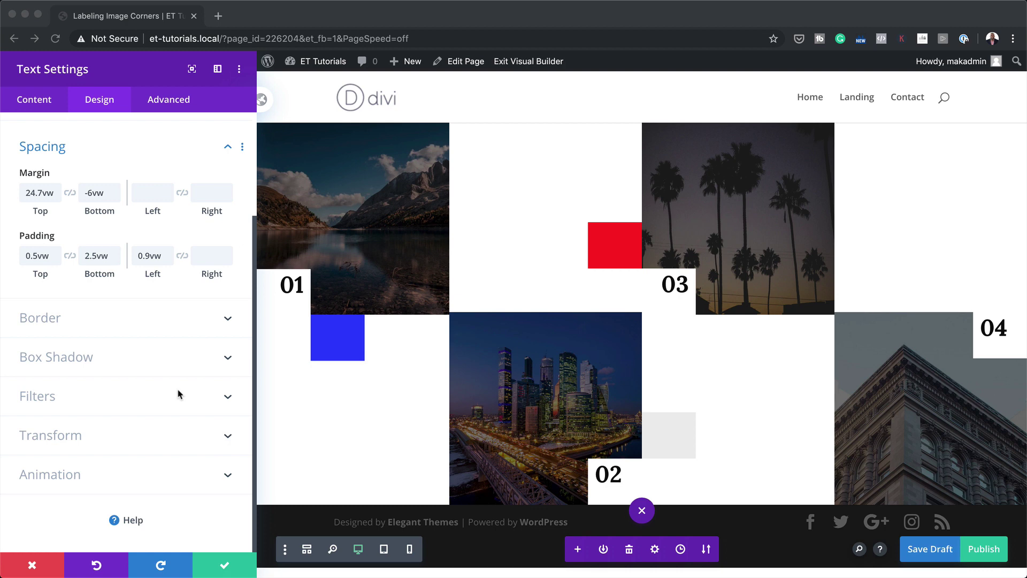
{"action": "key", "text": "super+Tab"}
- Apply the solid all-around outline box shadow to the 04 label and set its horizontal position to -7vw
{"action": "left_click", "coordinate": [85, 358]}
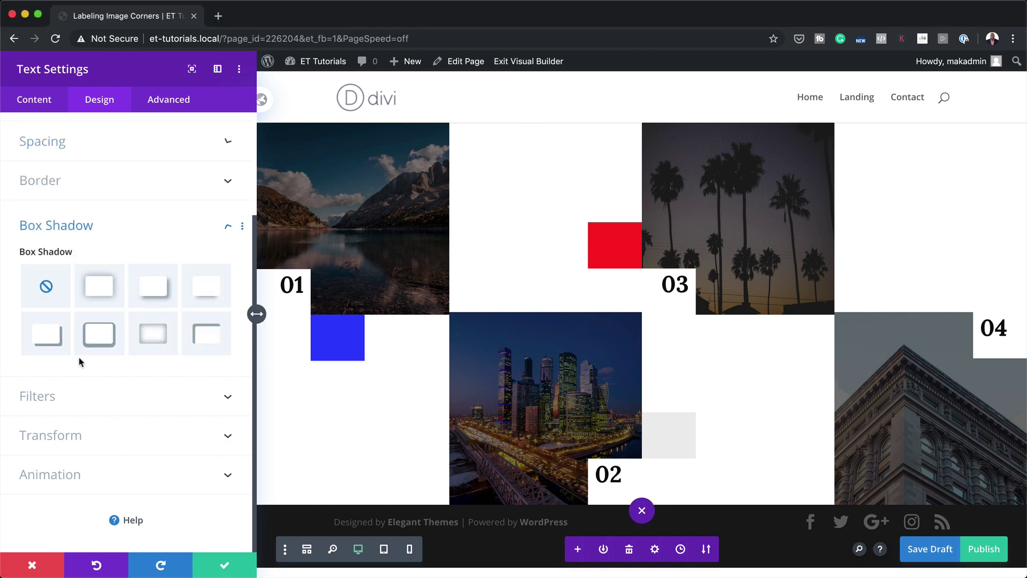
{"action": "left_click", "coordinate": [97, 333]}
{"action": "scroll", "coordinate": [123, 362], "scroll_direction": "down", "scroll_amount": 3}
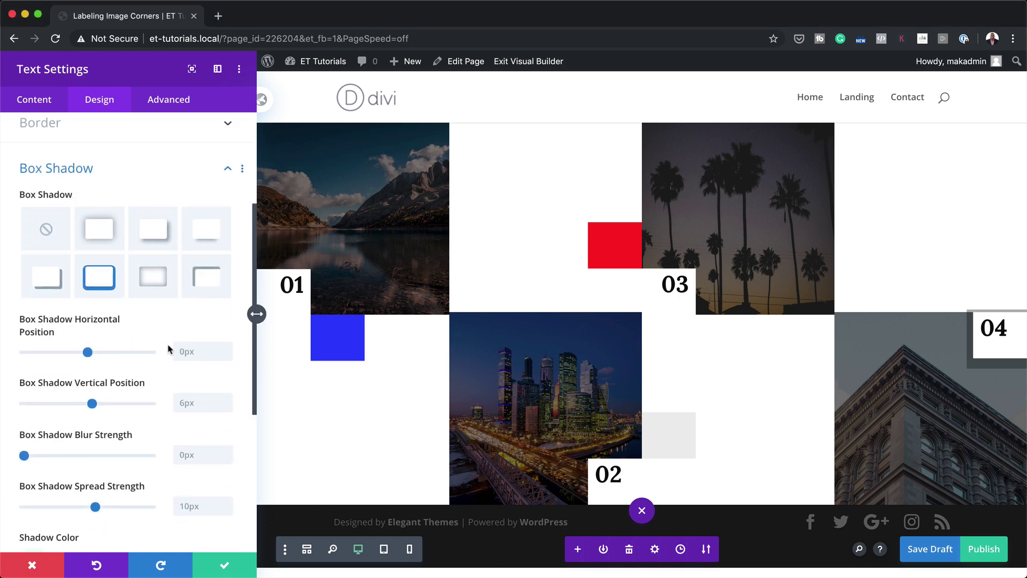
{"action": "left_click", "coordinate": [189, 346]}
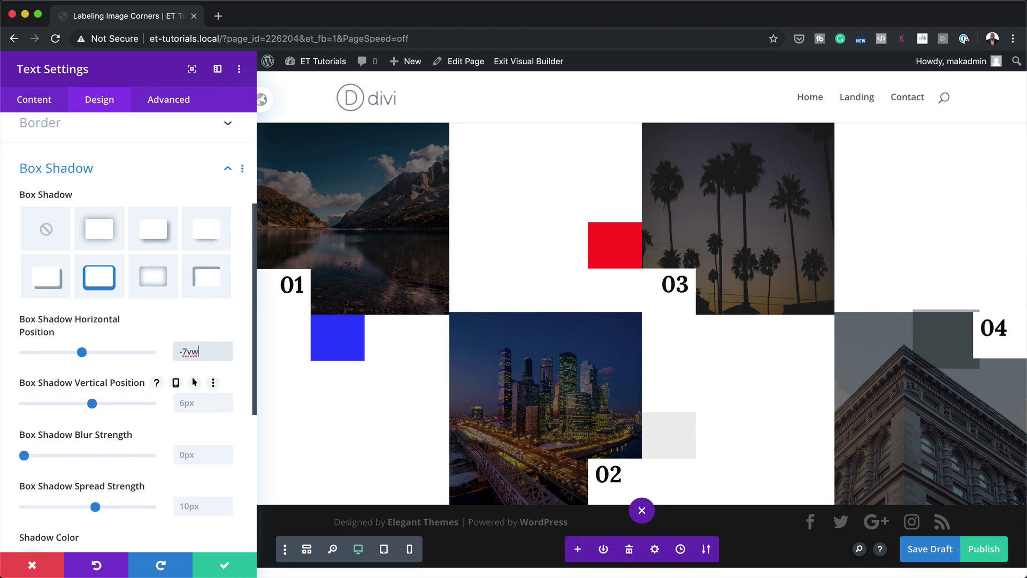
{"action": "key", "text": "super+Tab"}
{"action": "key", "text": "super+Tab"}
{"action": "key", "text": "super+s"}
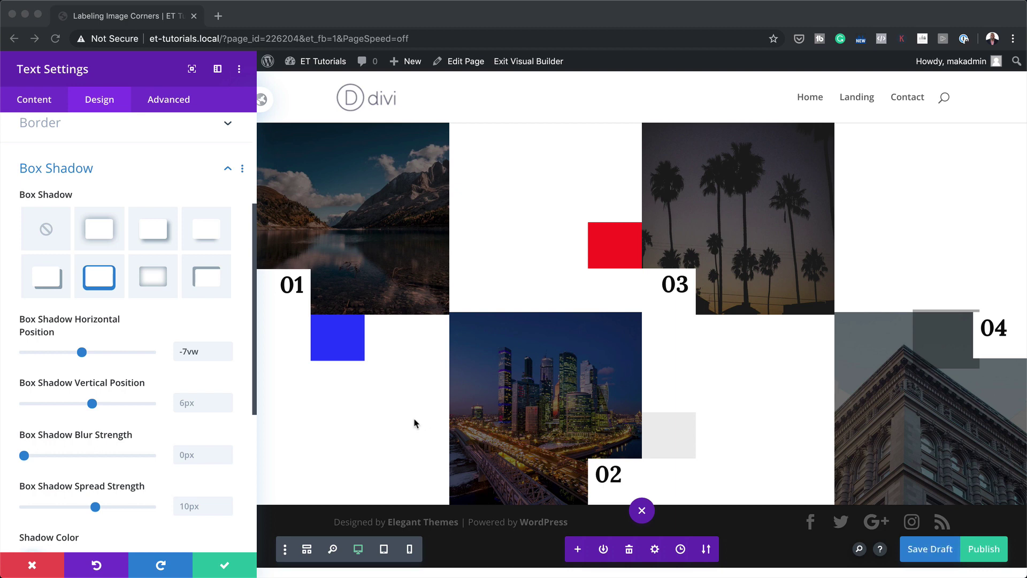
- Set the 04 label's box shadow vertical position to -5.9vw and its spread strength to 0px
{"action": "left_click", "coordinate": [189, 402]}
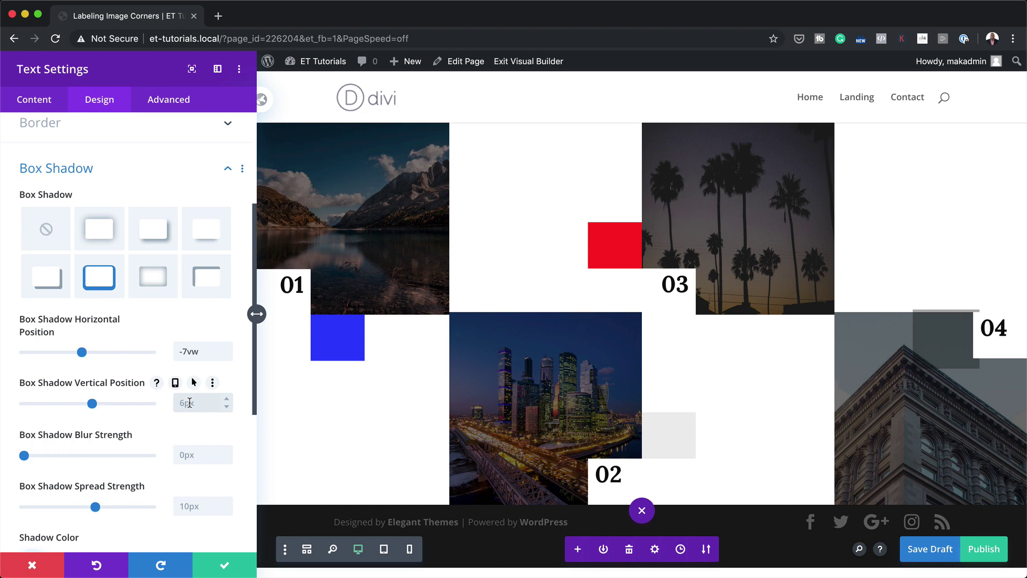
{"action": "type", "text": "-5.9vw"}
{"action": "scroll", "coordinate": [189, 402], "scroll_direction": "down", "scroll_amount": 2}
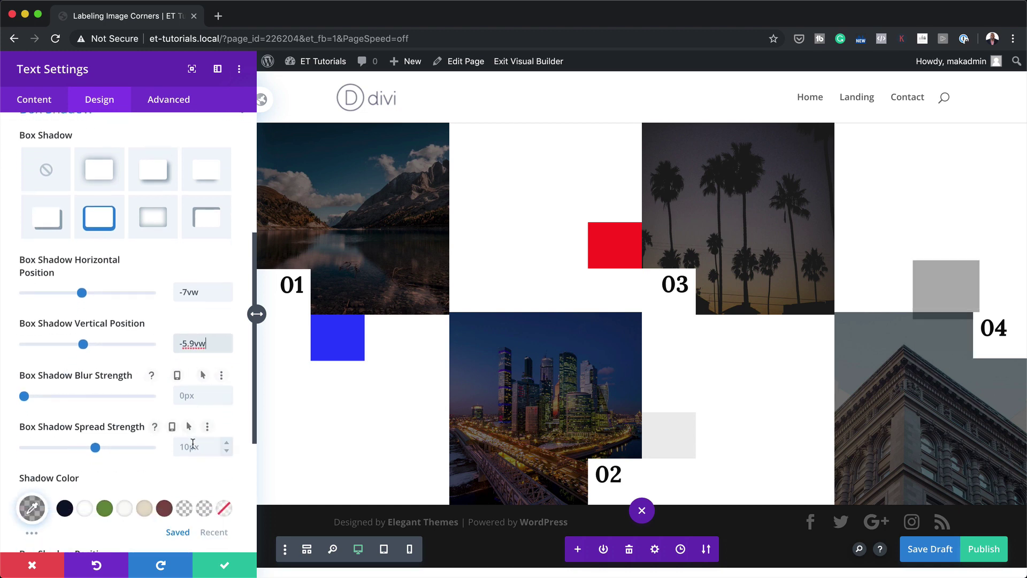
{"action": "left_click", "coordinate": [192, 444]}
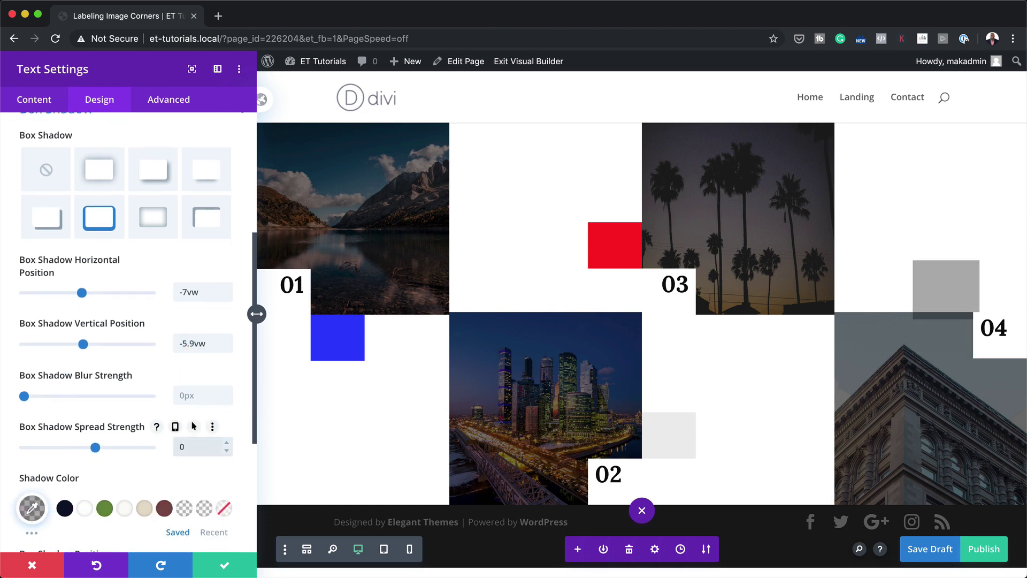
{"action": "type", "text": "0"}
{"action": "key", "text": "Return"}
- Make the 04 label's shadow color fully opaque black (#000000) and save the text module's settings
{"action": "scroll", "coordinate": [128, 481], "scroll_direction": "down", "scroll_amount": 4}
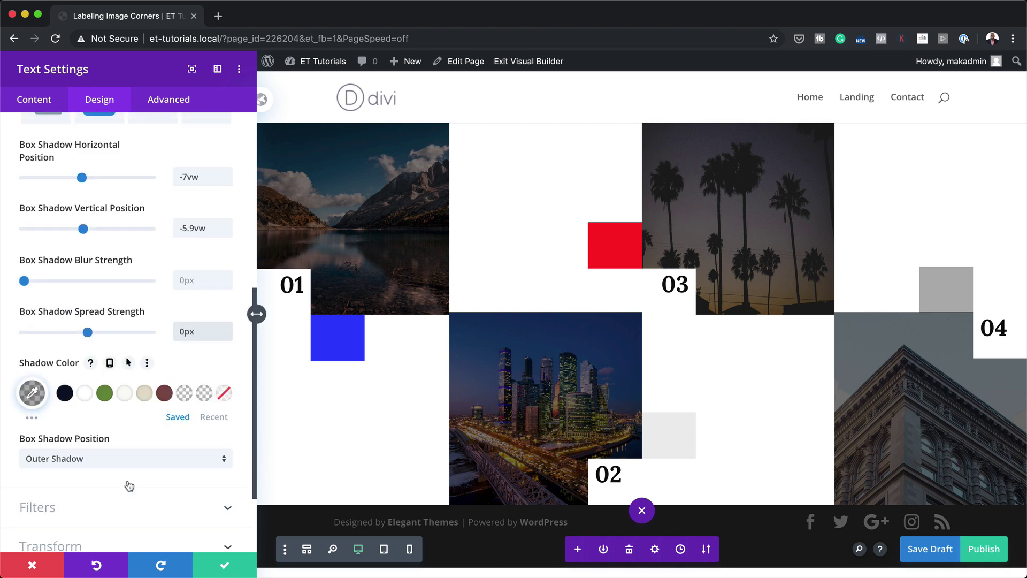
{"action": "left_click", "coordinate": [32, 395]}
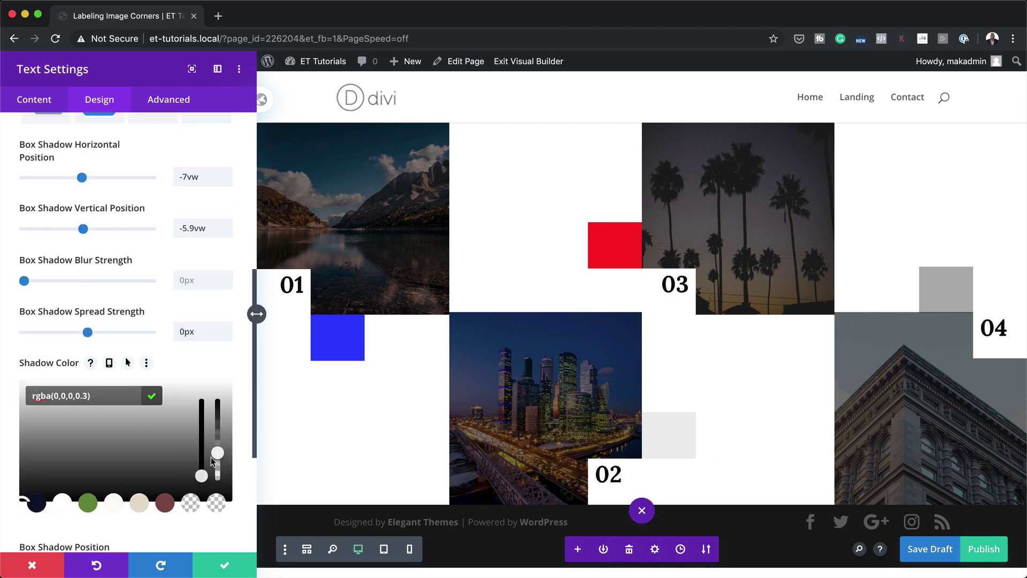
{"action": "left_click_drag", "start_coordinate": [218, 452], "coordinate": [217, 399]}
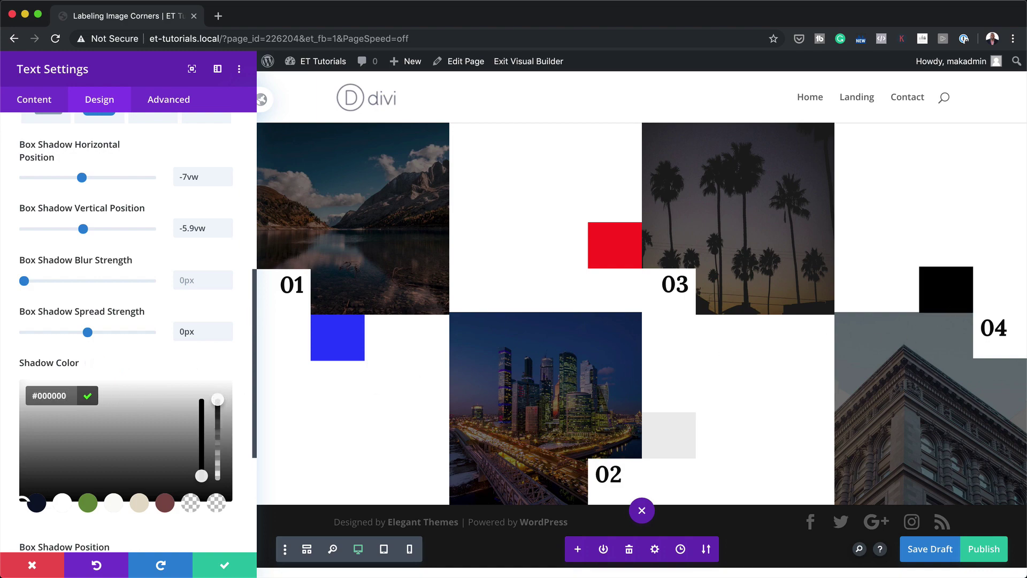
{"action": "left_click", "coordinate": [225, 563]}
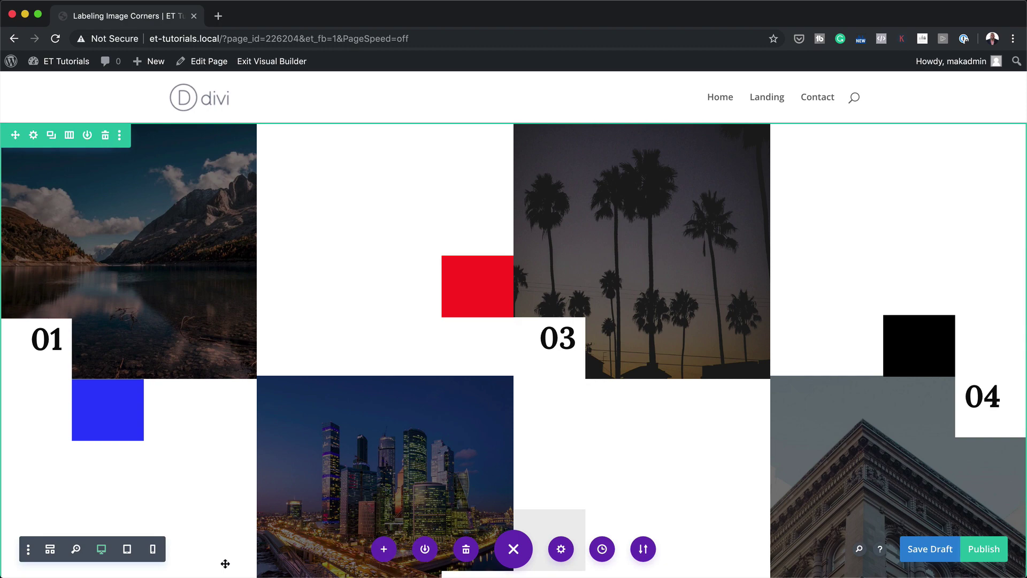
- Look over the finished four-column layout and exit the visual builder to the live page
{"action": "scroll", "coordinate": [342, 428], "scroll_direction": "down", "scroll_amount": 3}
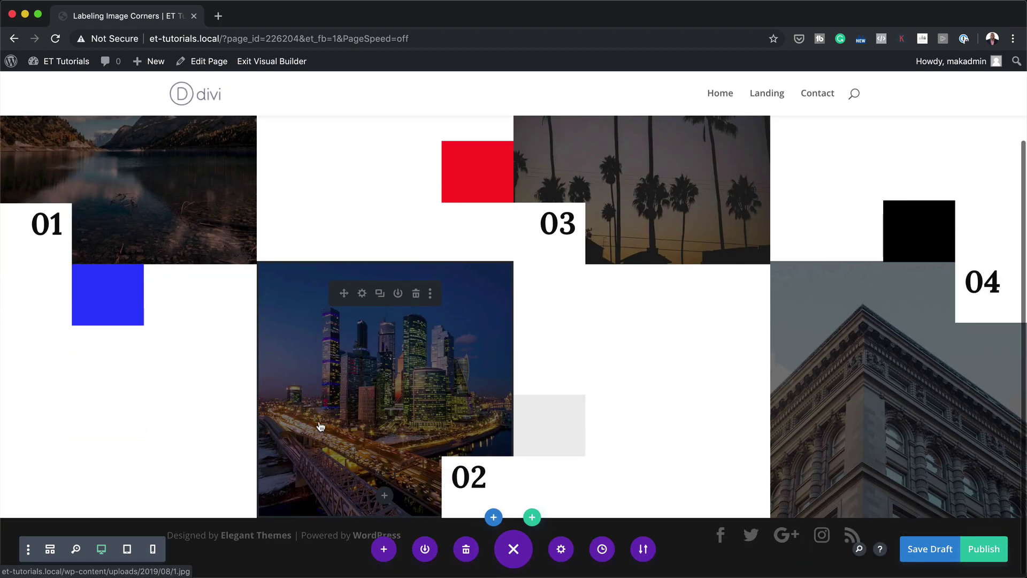
{"action": "scroll", "coordinate": [596, 444], "scroll_direction": "up", "scroll_amount": 3}
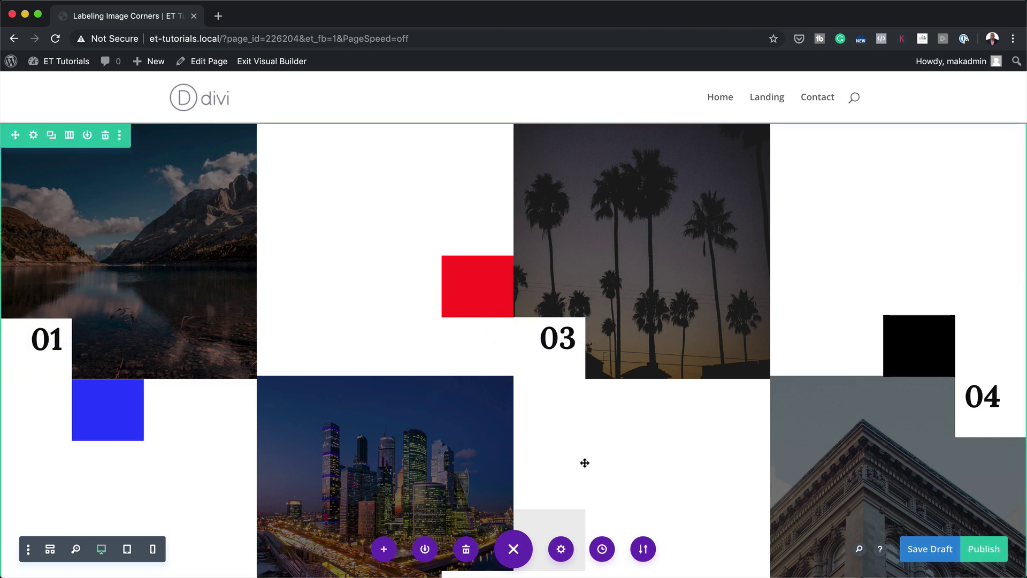
{"action": "left_click", "coordinate": [261, 62]}
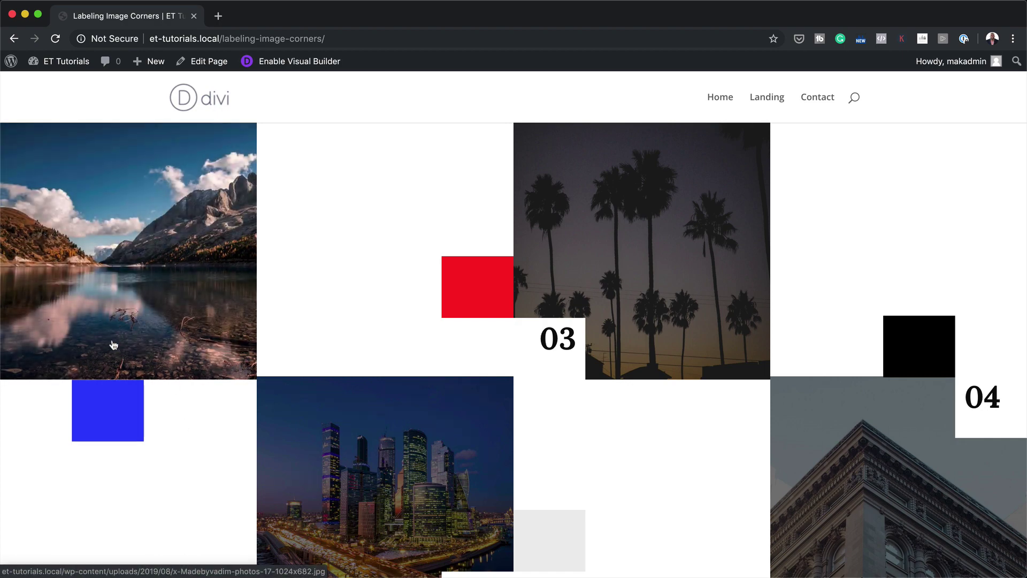
- Test the first image's lightbox on the live page, close it, and check the remaining images and corner labels
{"action": "left_click", "coordinate": [155, 278]}
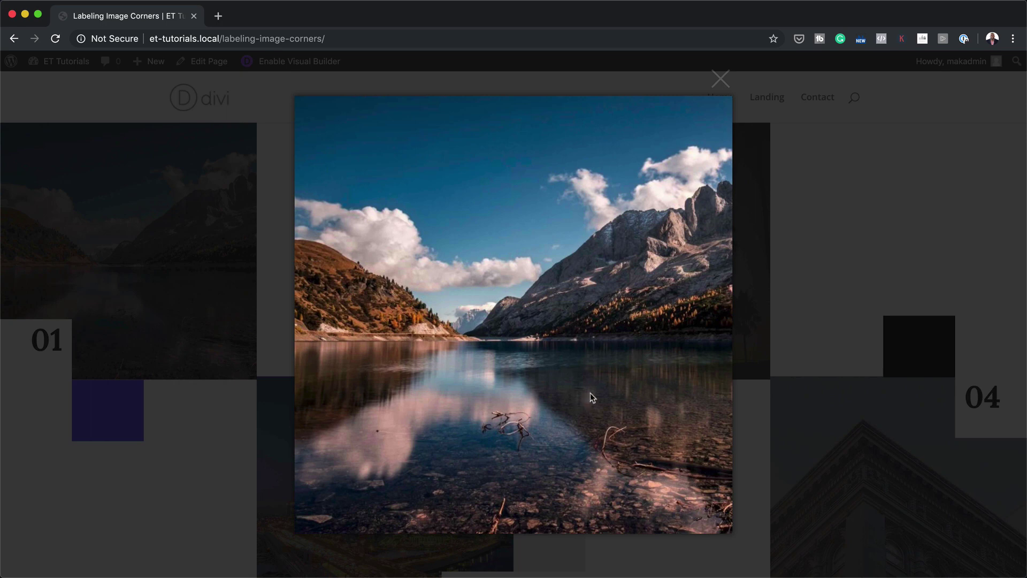
{"action": "left_click", "coordinate": [717, 78]}
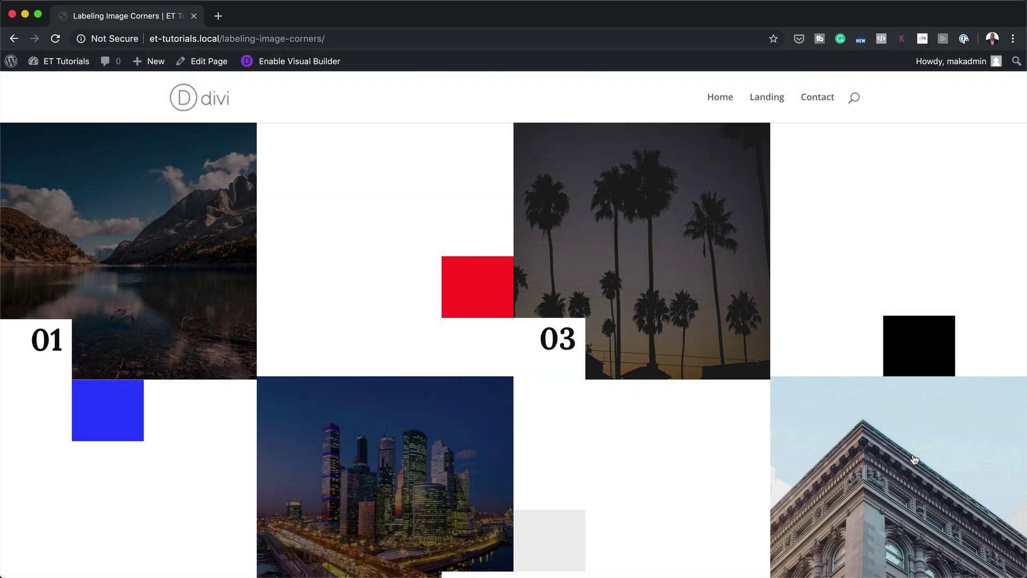
{"action": "scroll", "coordinate": [481, 449], "scroll_direction": "down", "scroll_amount": 3}
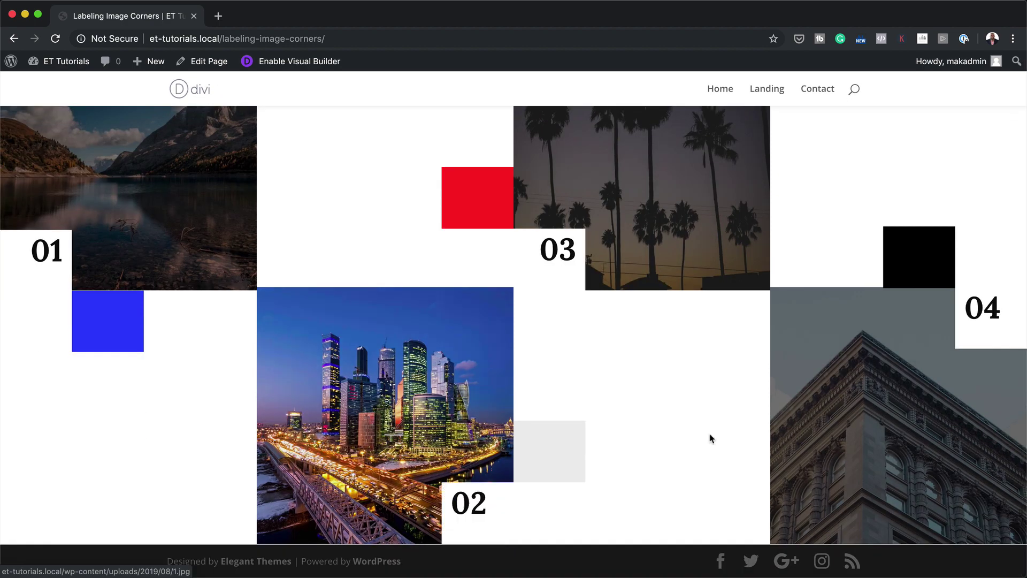